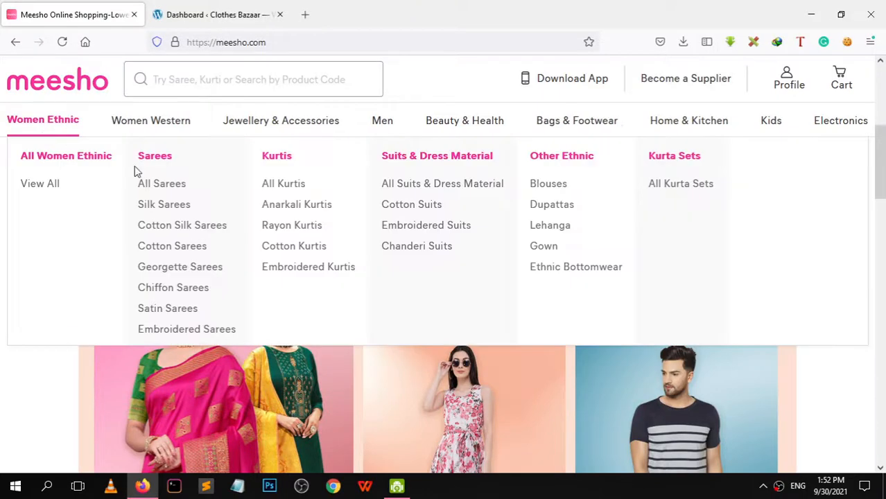
# Open the ₹785 Abhisarika Fashionable Sarees page from Meesho's Silk Sarees listing and bring up its main image's menu
pyautogui.click(162, 204)
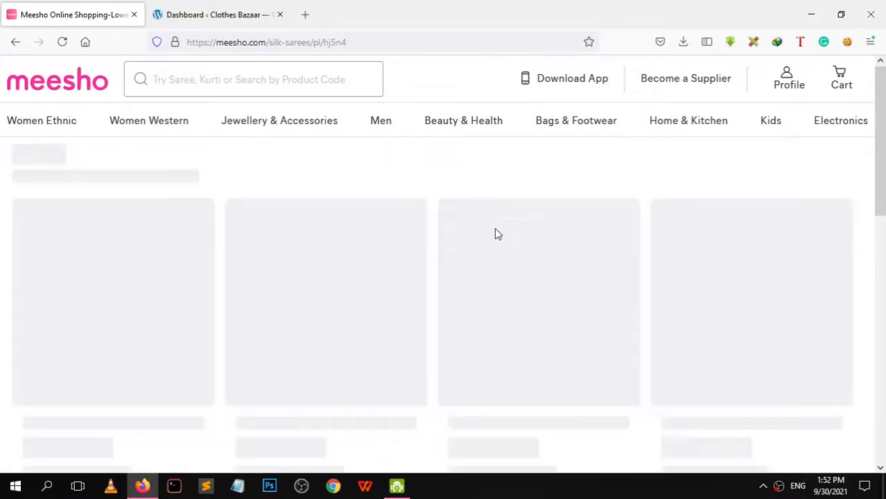
pyautogui.moveTo(884, 142)
pyautogui.mouseDown()
pyautogui.moveTo(885, 182)
pyautogui.moveTo(885, 129)
pyautogui.mouseUp()
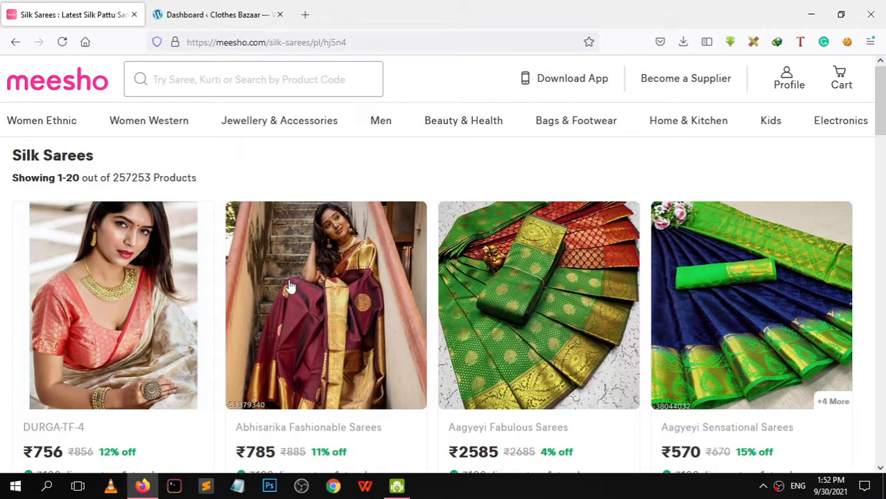
pyautogui.click(353, 279)
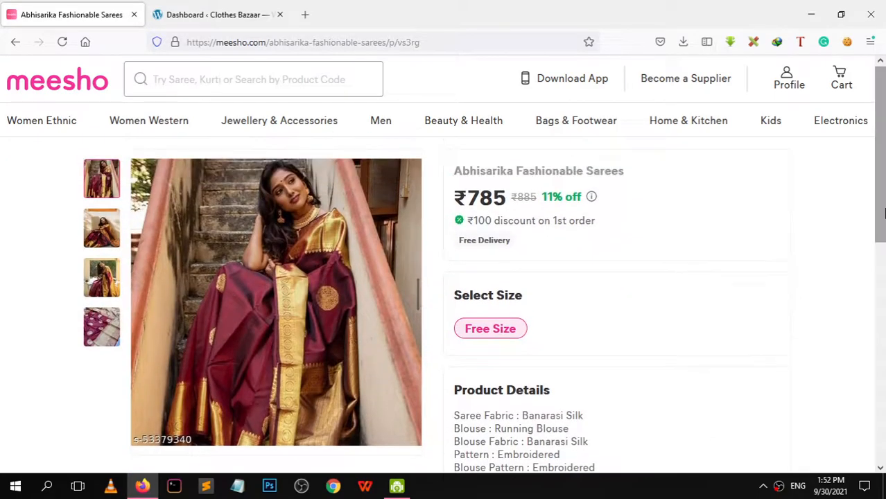
pyautogui.moveTo(884, 214); pyautogui.dragTo(875, 233)
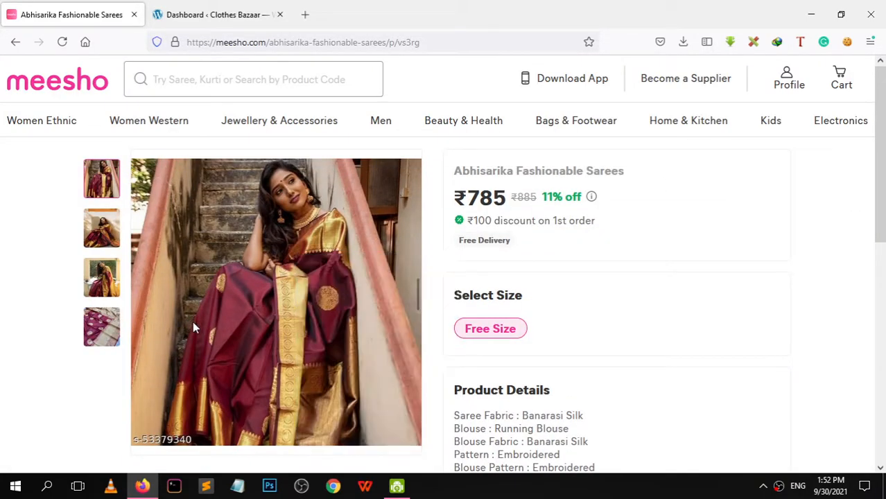
pyautogui.rightClick(230, 238)
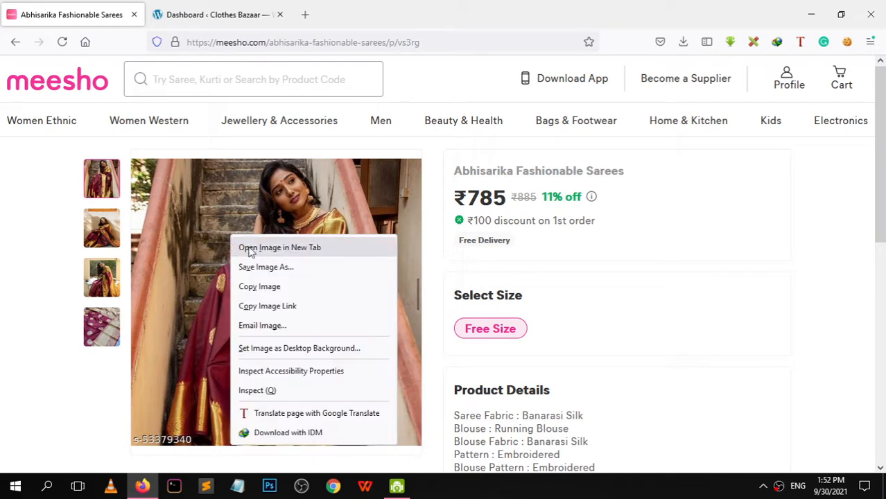
# Save the saree's main photo to the Desktop as saree.jpg and minimize Firefox
pyautogui.click(266, 268)
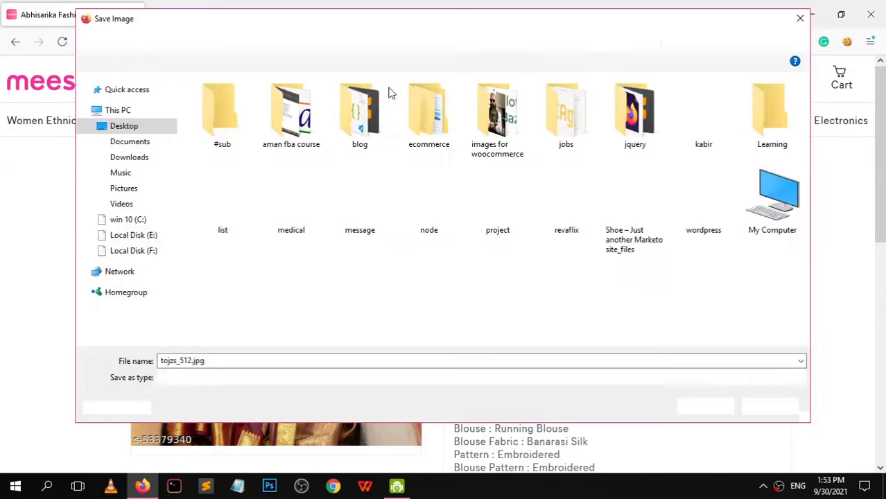
pyautogui.rightClick(199, 243)
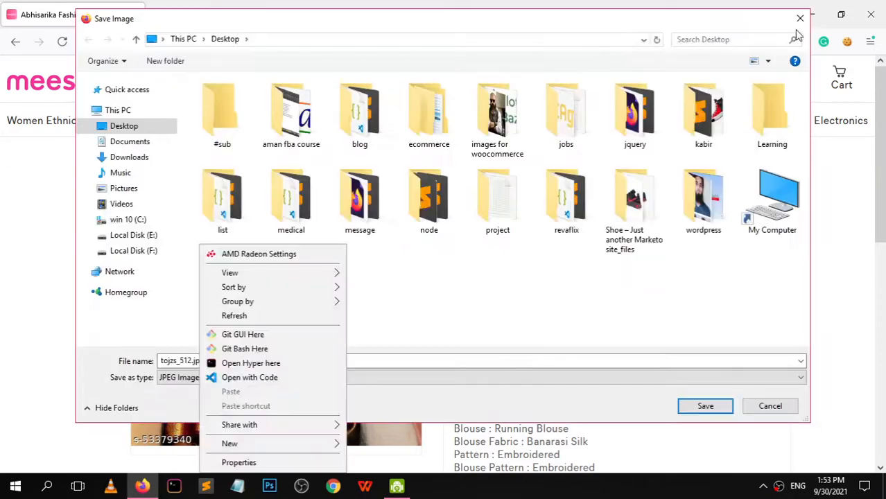
pyautogui.click(587, 307)
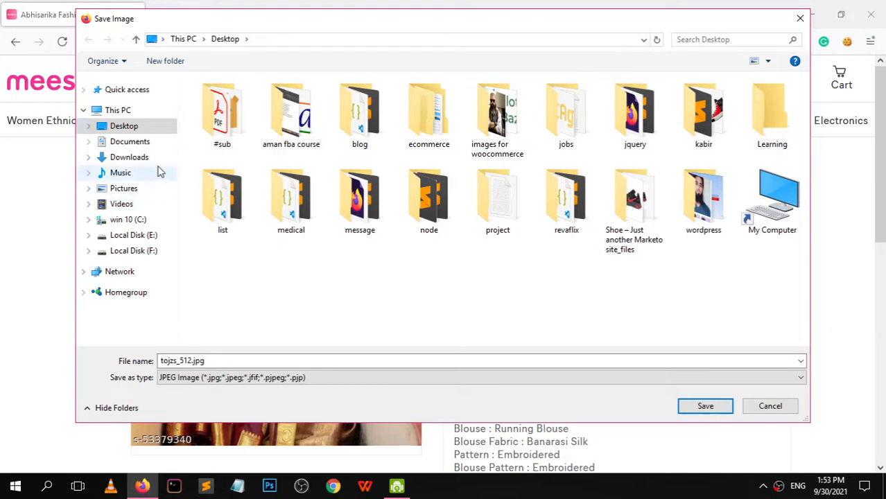
pyautogui.click(137, 127)
pyautogui.click(221, 361)
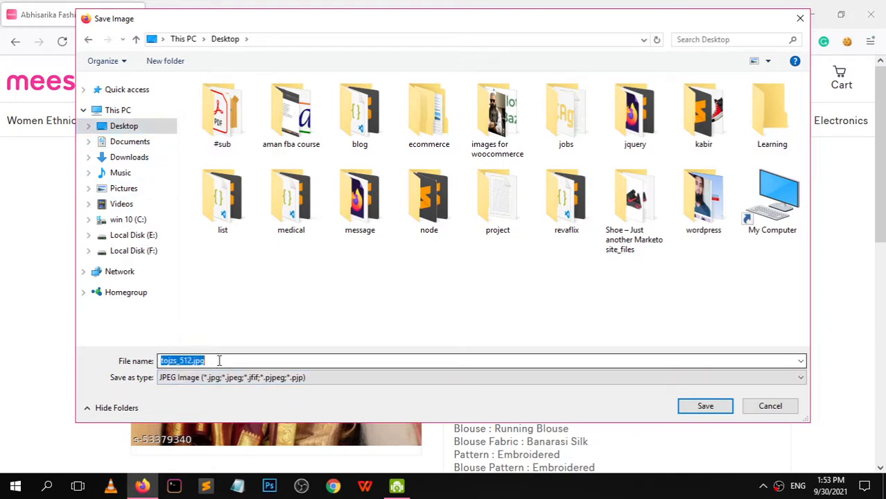
pyautogui.write('saree')
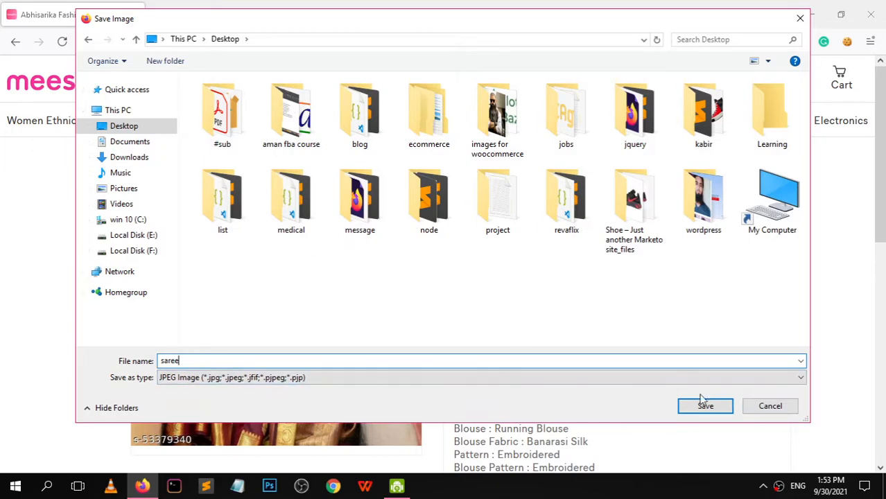
pyautogui.click(698, 415)
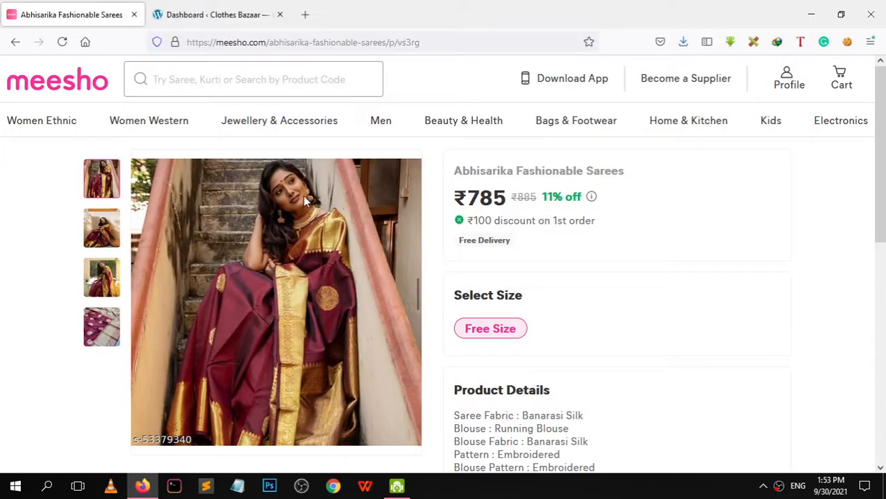
pyautogui.click(811, 14)
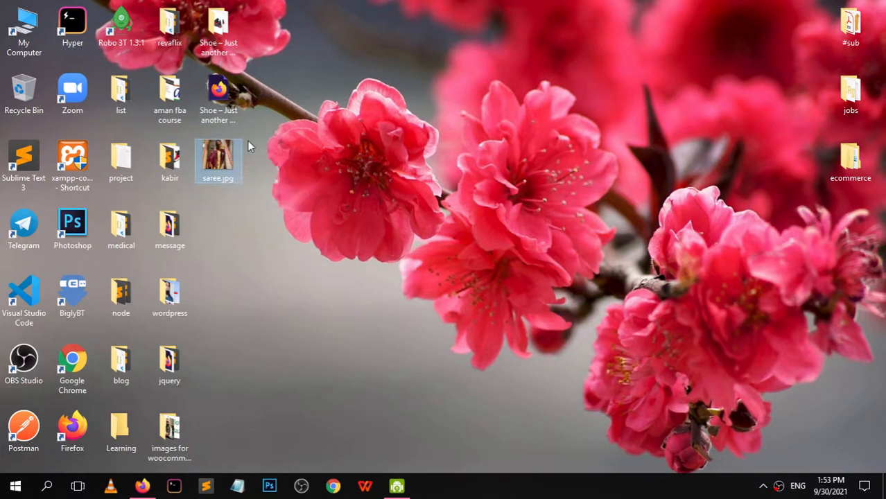
# Preview saree.jpg from the desktop, then go back to the Clothes Bazaar dashboard tab in Firefox
pyautogui.doubleClick(231, 174)
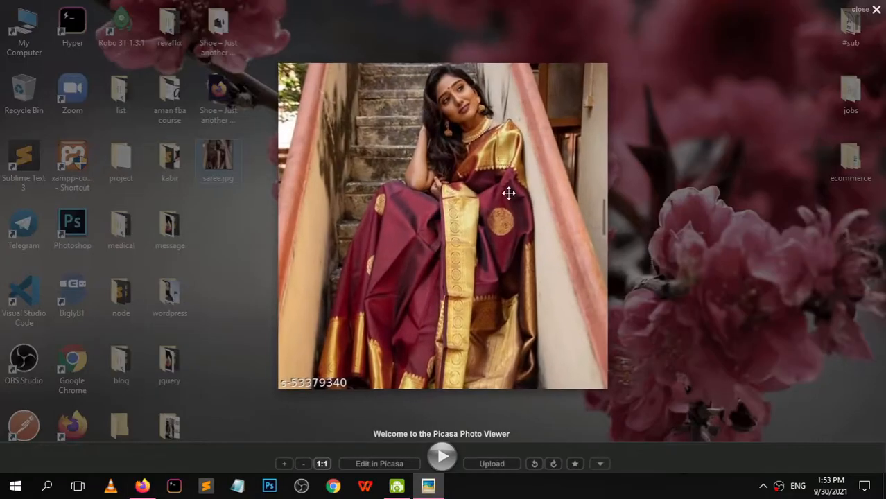
pyautogui.click(878, 9)
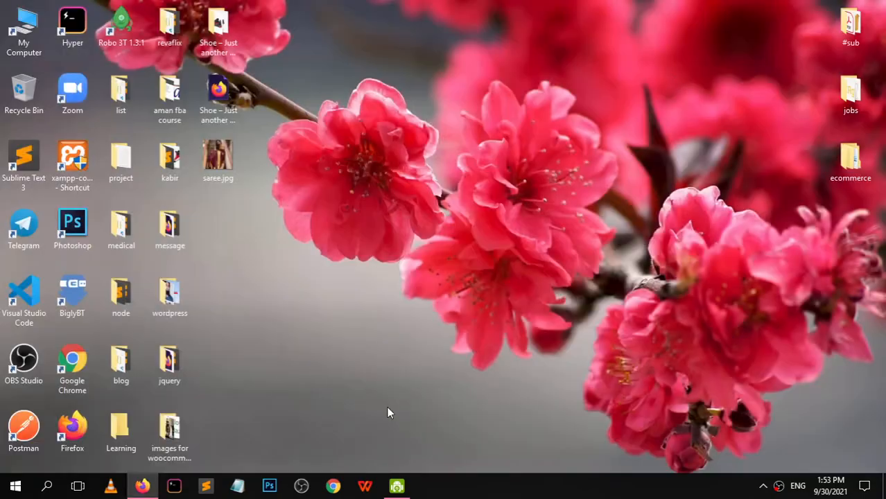
pyautogui.click(142, 486)
pyautogui.click(216, 8)
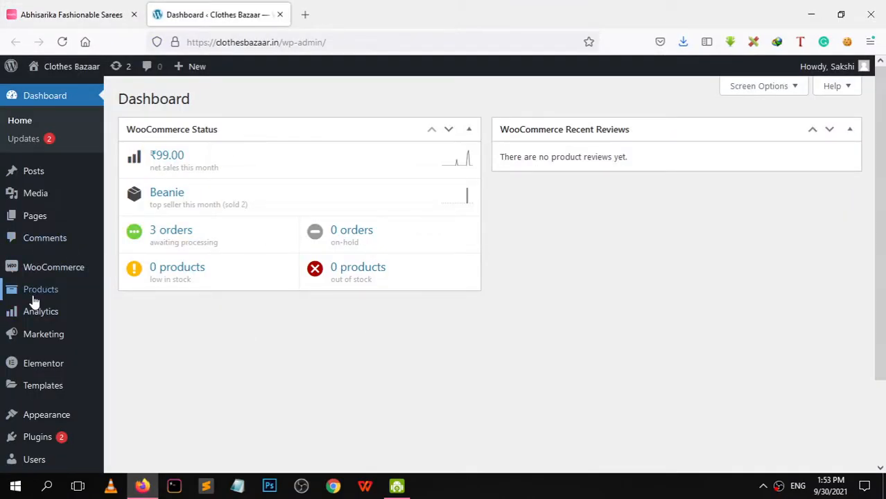
# Start a blank WooCommerce product via Products > Add New
pyautogui.moveTo(32, 297)
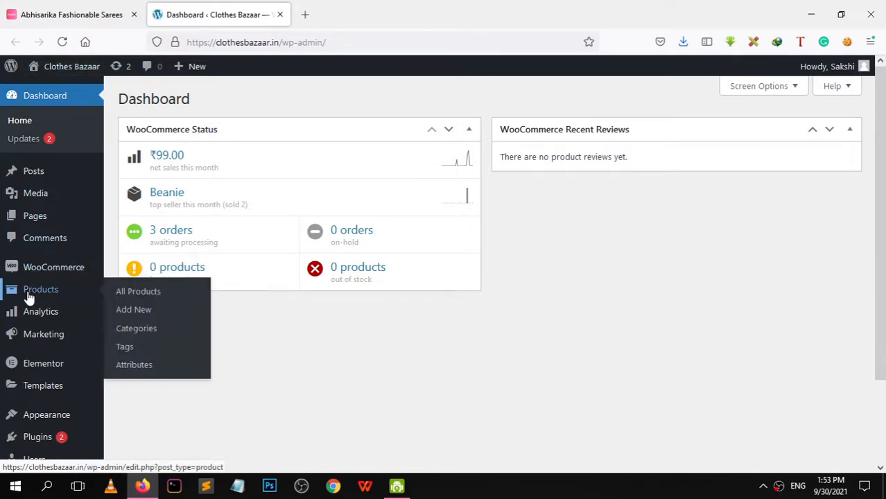
pyautogui.click(135, 317)
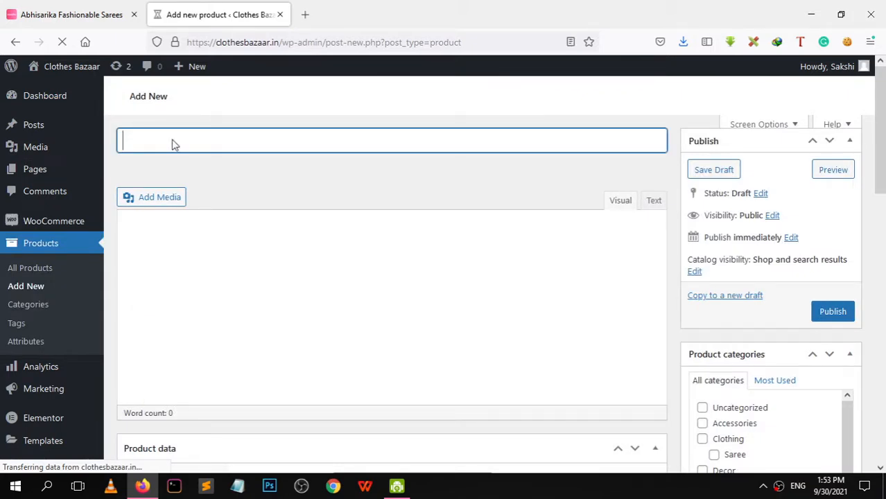
# Copy the title 'Abhisarika Fashionable Sarees' from Meesho and paste it as the product name
pyautogui.click(50, 15)
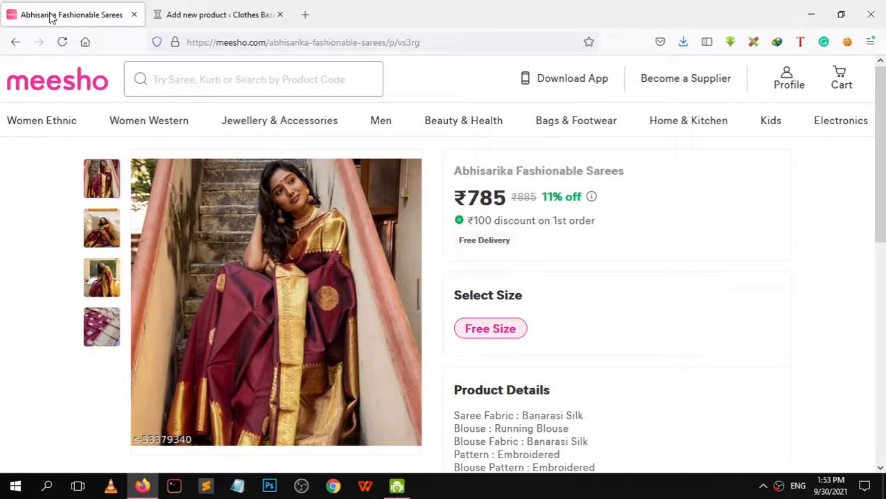
pyautogui.moveTo(447, 178); pyautogui.dragTo(614, 169)
pyautogui.rightClick(614, 169)
pyautogui.click(630, 183)
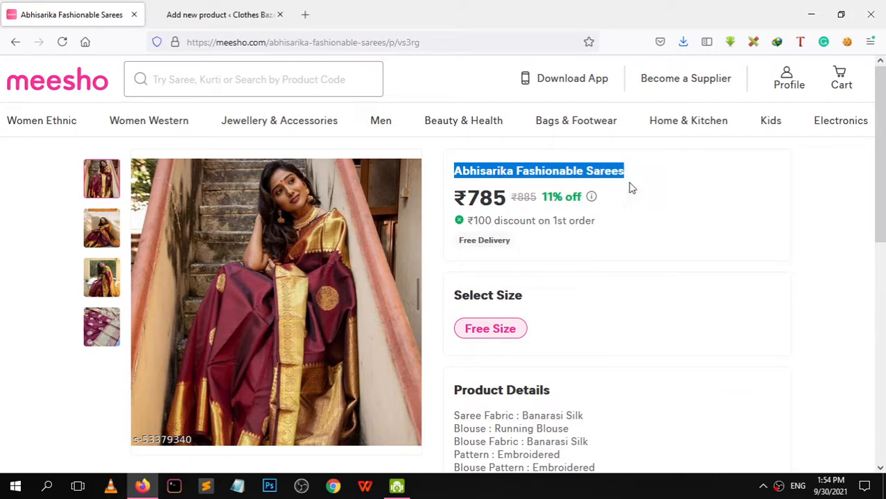
pyautogui.click(198, 14)
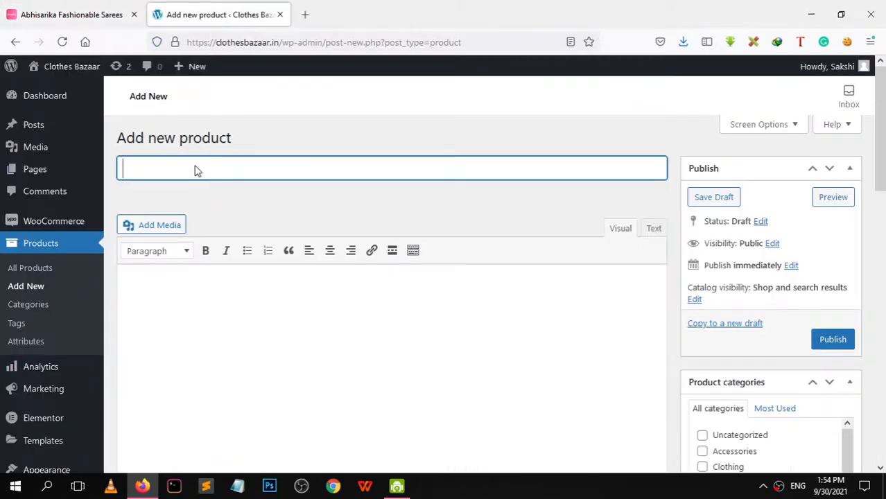
pyautogui.rightClick(193, 165)
pyautogui.click(194, 165)
pyautogui.rightClick(198, 168)
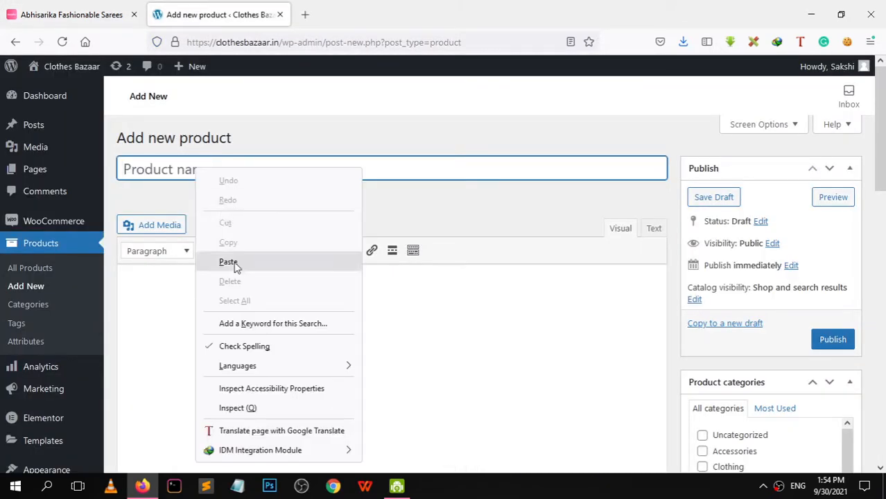
pyautogui.click(233, 260)
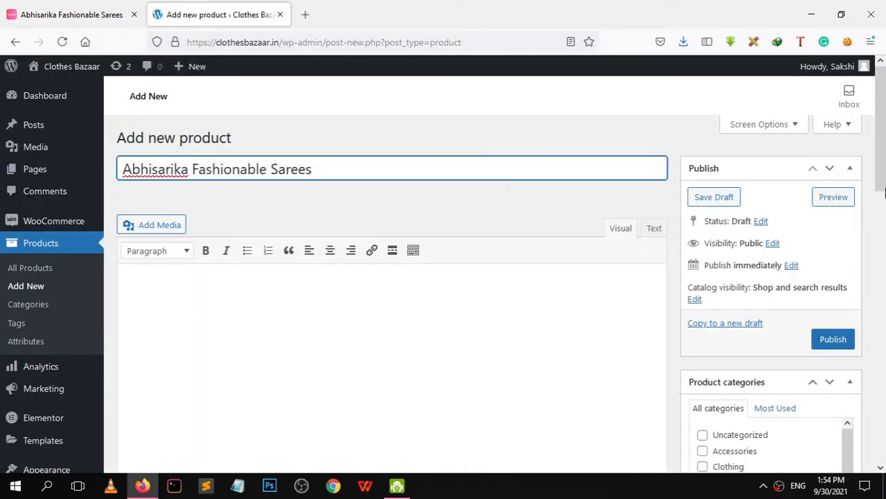
pyautogui.scroll(-2, 881, 192)
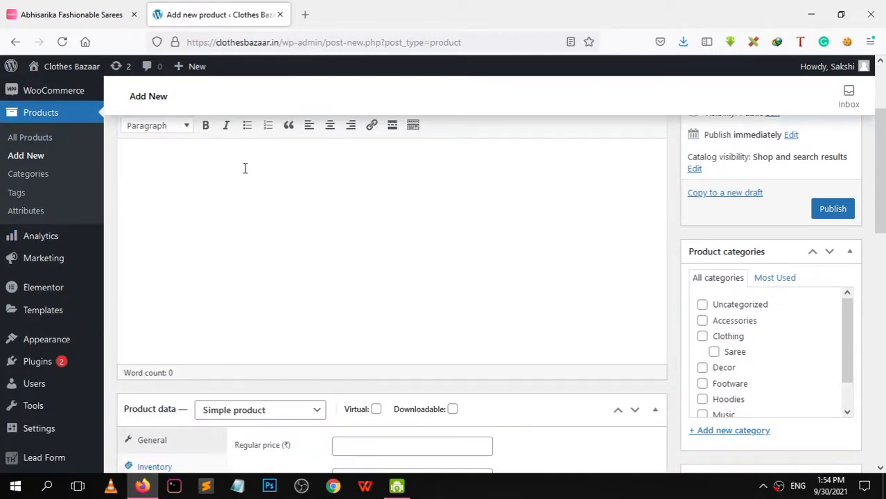
# Copy the saree's Product Details text from the Meesho page
pyautogui.click(69, 14)
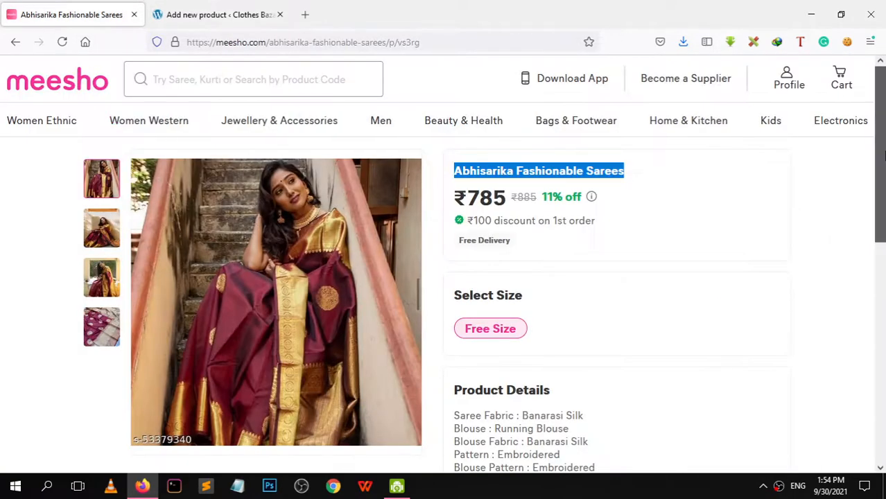
pyautogui.moveTo(879, 152); pyautogui.dragTo(862, 239)
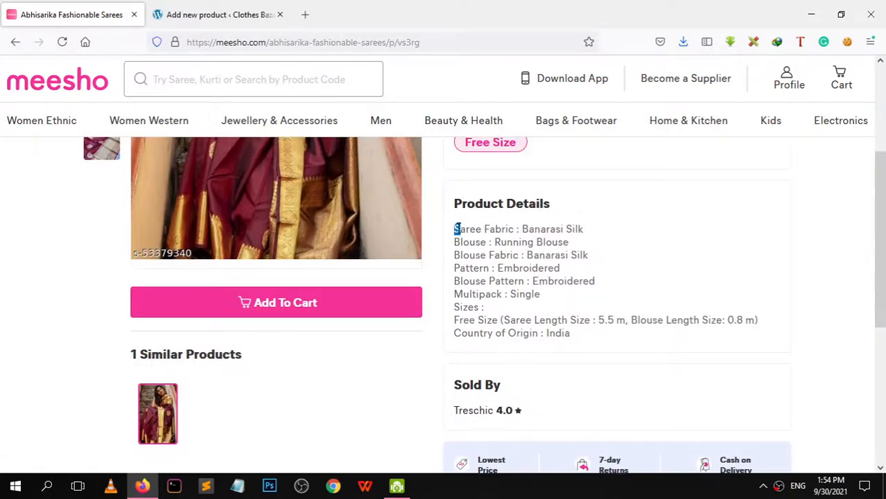
pyautogui.moveTo(457, 230); pyautogui.dragTo(585, 346)
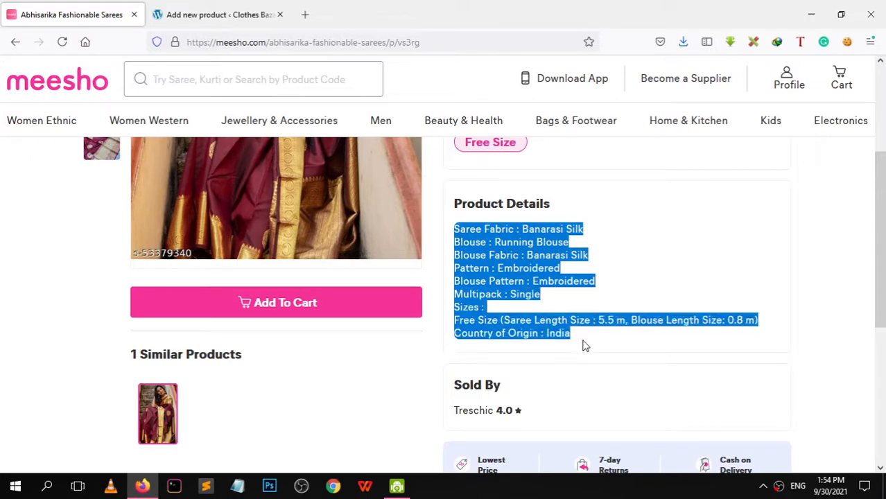
pyautogui.rightClick(509, 248)
pyautogui.click(525, 262)
pyautogui.moveTo(882, 226)
pyautogui.mouseDown()
pyautogui.moveTo(878, 157)
pyautogui.moveTo(880, 226)
pyautogui.mouseUp()
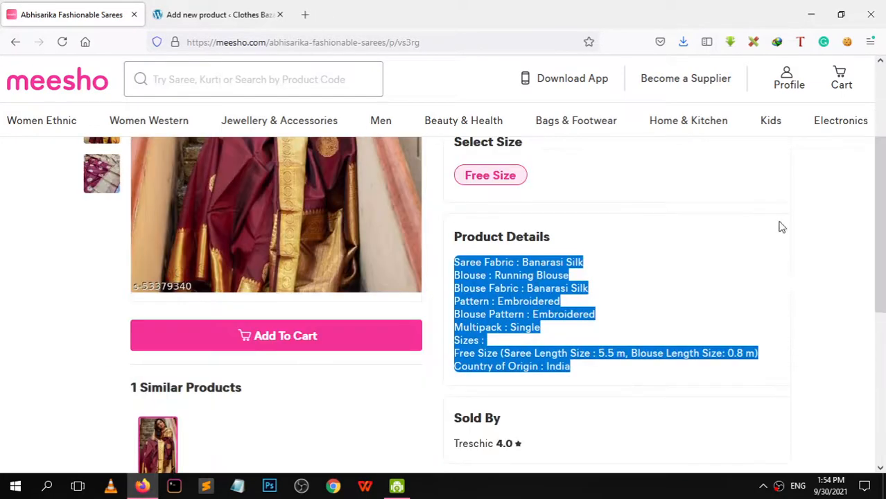
pyautogui.rightClick(504, 283)
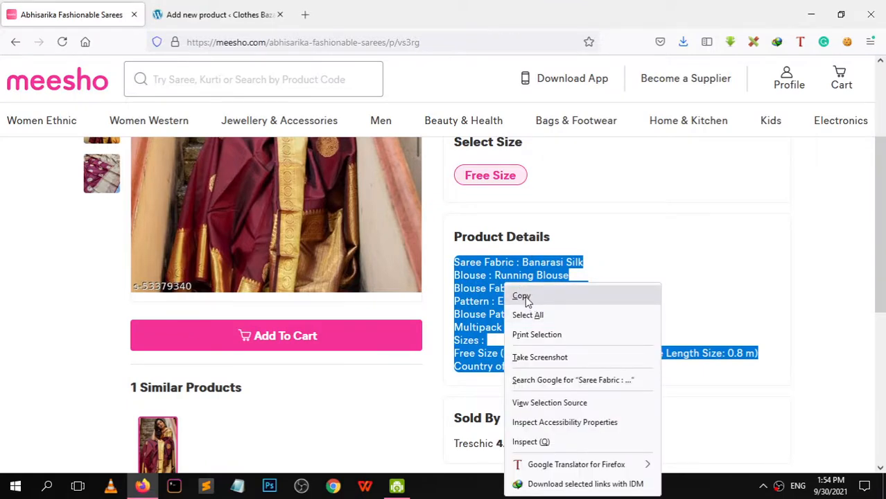
pyautogui.click(525, 297)
# Paste the saree details (Banarasi Silk fabric, Embroidered pattern) into the description and short description
pyautogui.click(181, 10)
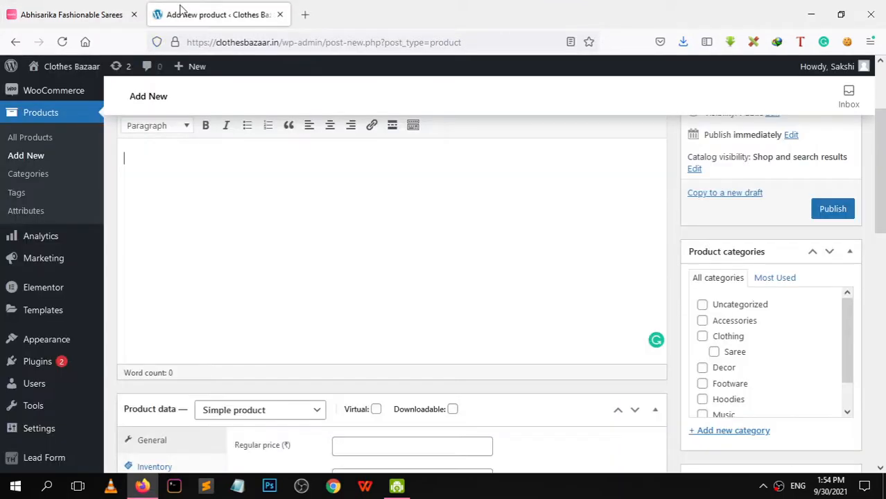
pyautogui.rightClick(133, 158)
pyautogui.click(157, 254)
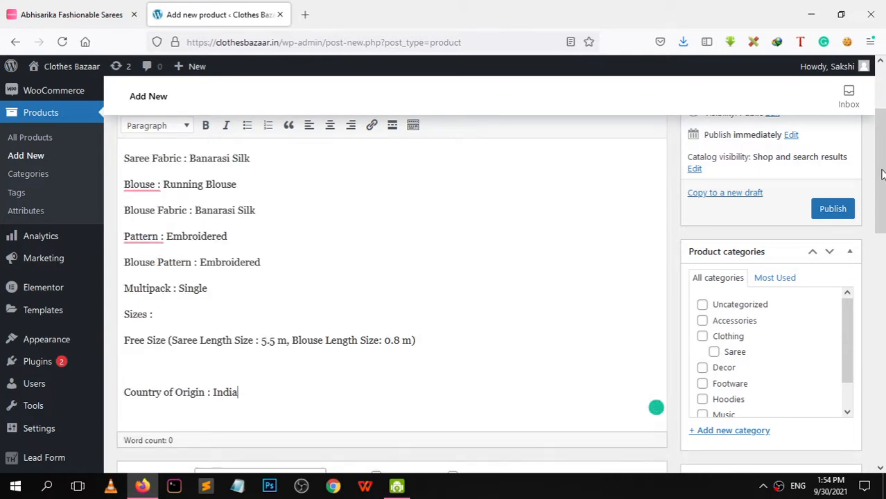
pyautogui.moveTo(882, 174); pyautogui.dragTo(884, 363)
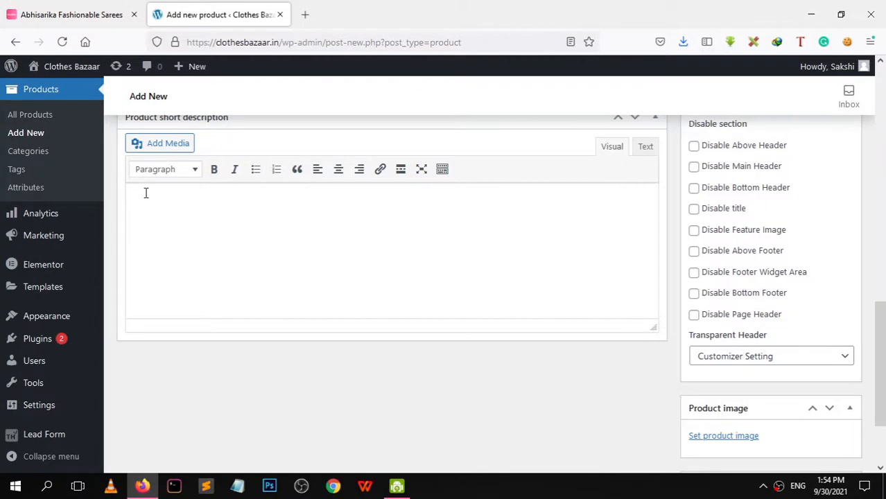
pyautogui.click(146, 193)
pyautogui.hotkey('ctrl', 'v')
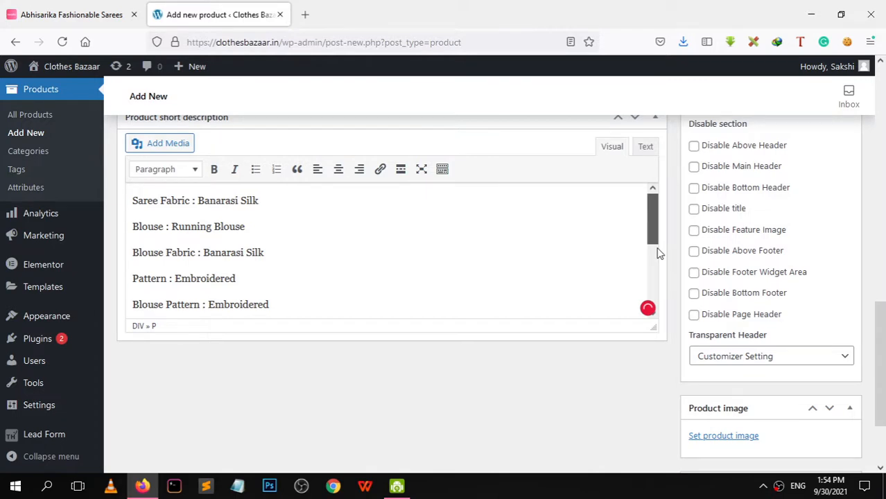
pyautogui.scroll(4, 118, 156)
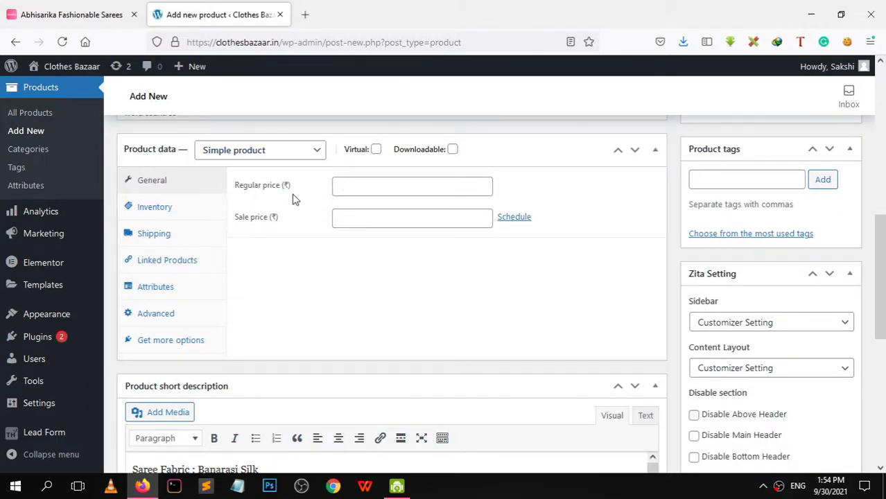
# After checking Meesho's 785 price, set the regular price to 999 and sale price to 885
pyautogui.click(375, 184)
pyautogui.click(69, 15)
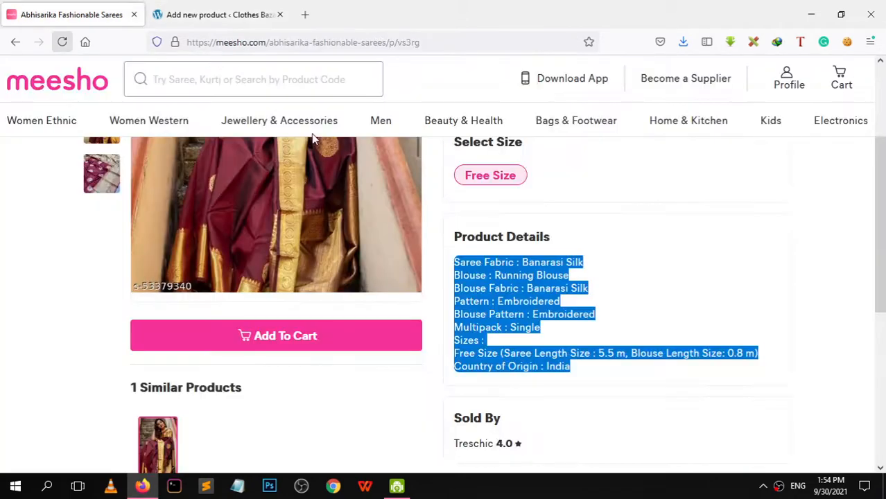
pyautogui.scroll(3, 878, 308)
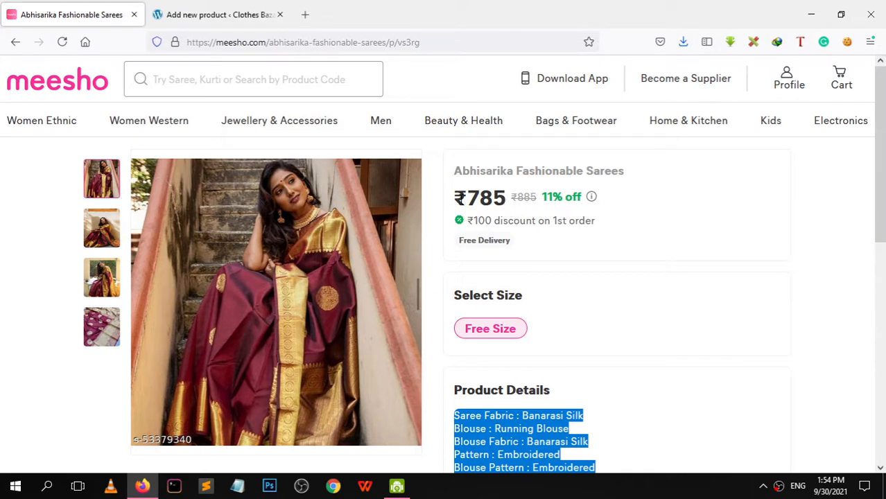
pyautogui.moveTo(507, 199); pyautogui.dragTo(471, 201)
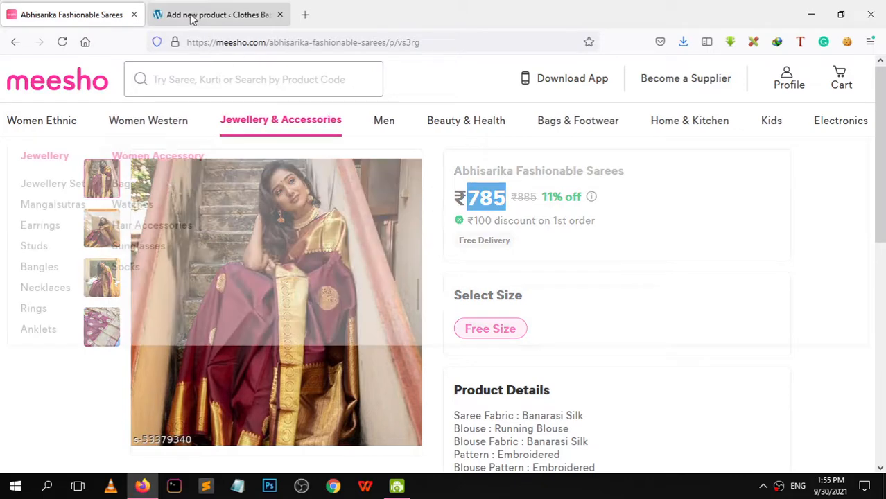
pyautogui.click(215, 14)
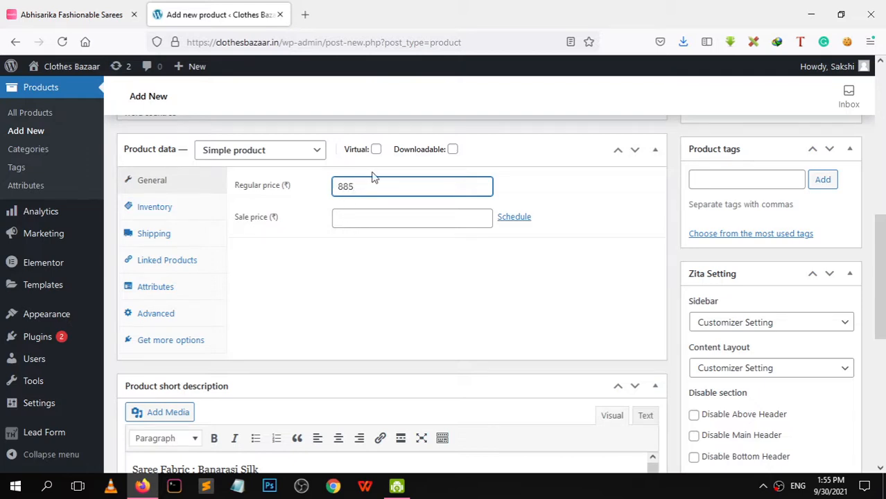
pyautogui.moveTo(374, 185); pyautogui.dragTo(322, 185)
pyautogui.write('99')
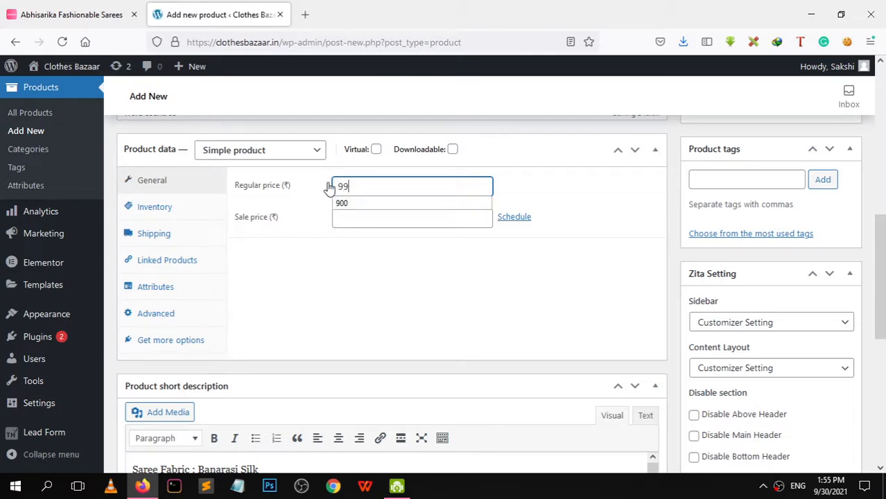
pyautogui.write('9')
pyautogui.click(373, 217)
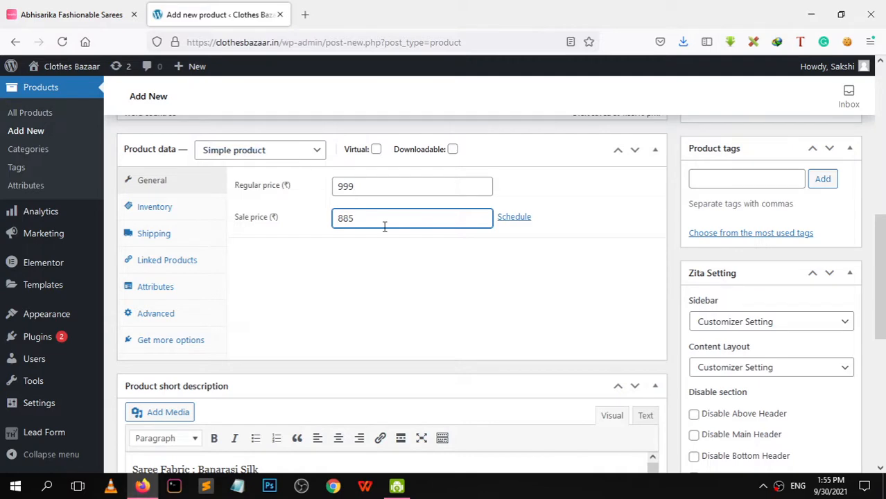
pyautogui.doubleClick(345, 218)
pyautogui.click(24, 10)
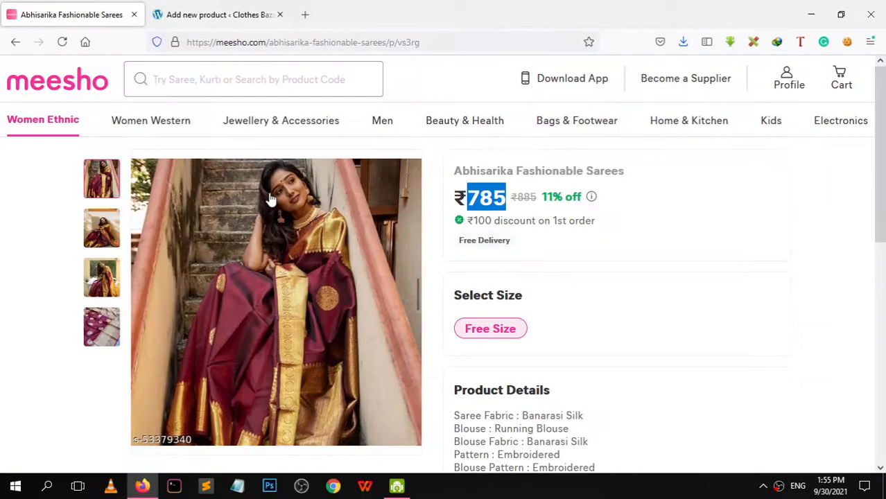
# Upload saree.jpg from the Desktop and set it as the product image
pyautogui.click(158, 10)
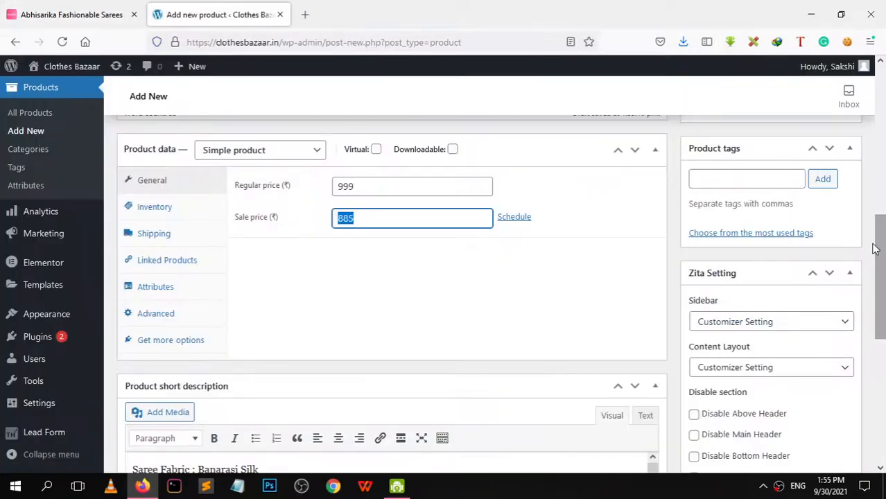
pyautogui.moveTo(883, 255); pyautogui.dragTo(883, 400)
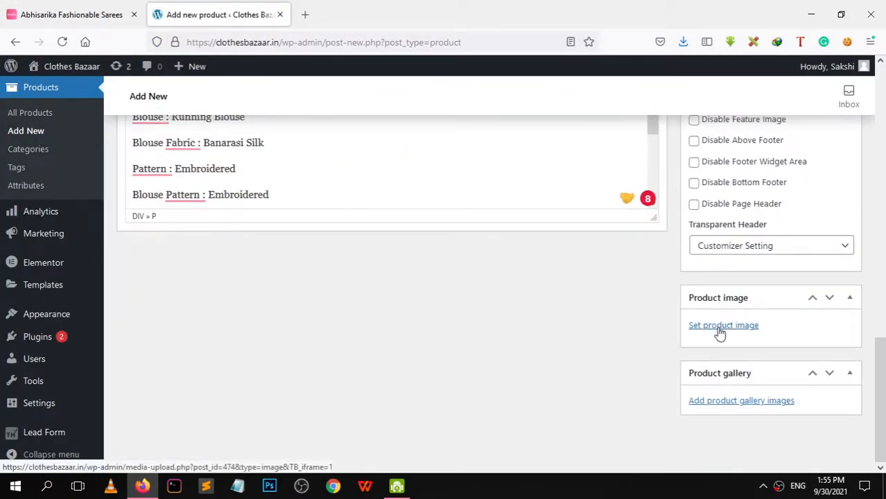
pyautogui.click(721, 330)
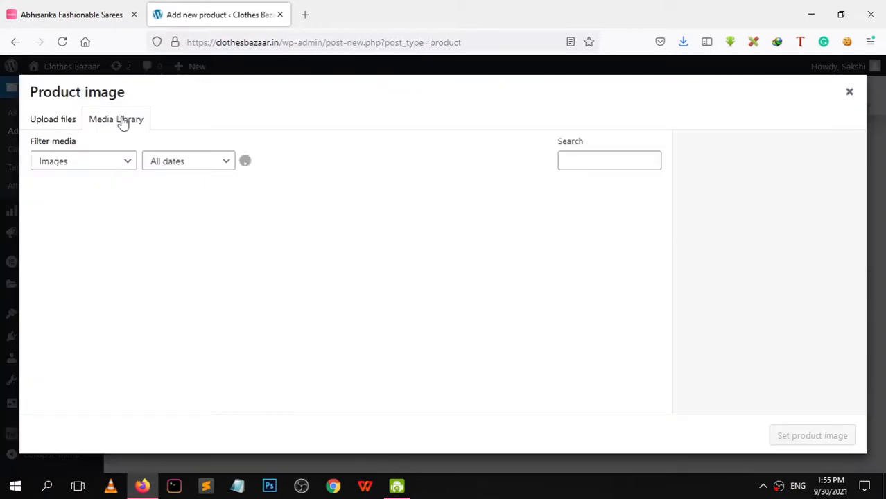
pyautogui.click(65, 130)
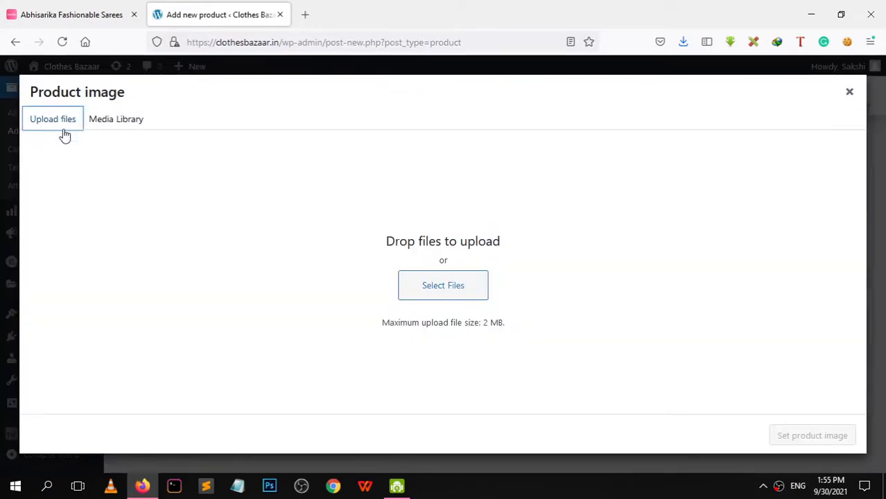
pyautogui.click(444, 286)
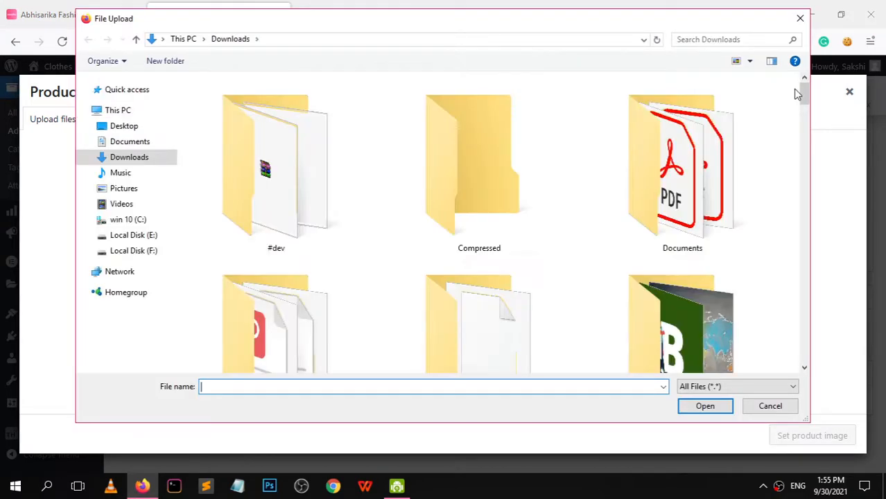
pyautogui.scroll(-5, 682, 144)
pyautogui.click(125, 127)
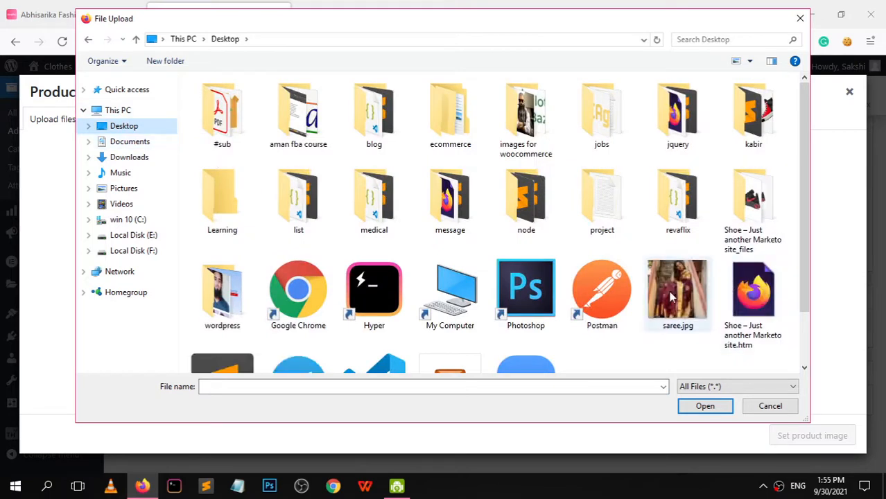
pyautogui.click(672, 297)
pyautogui.click(709, 409)
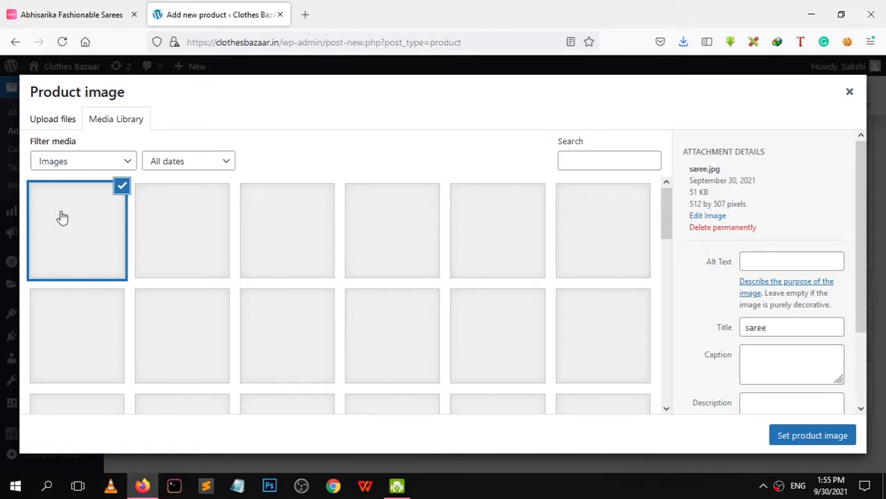
pyautogui.click(802, 441)
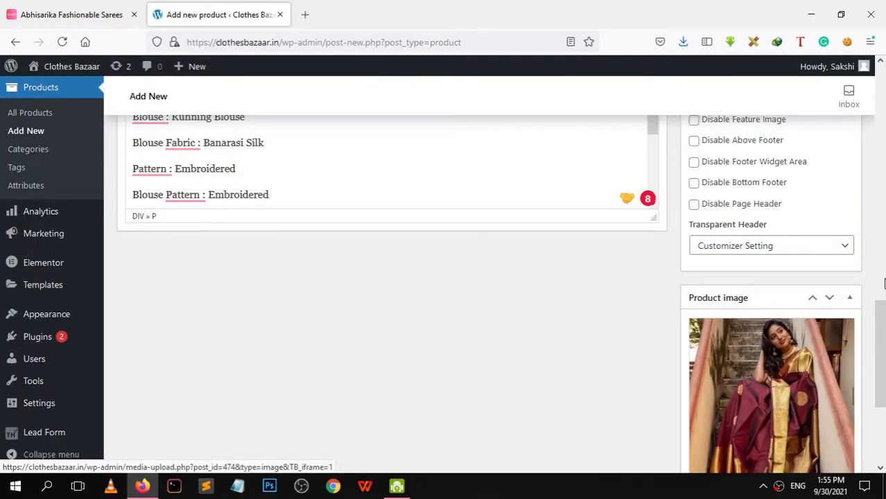
pyautogui.scroll(-5, 873, 397)
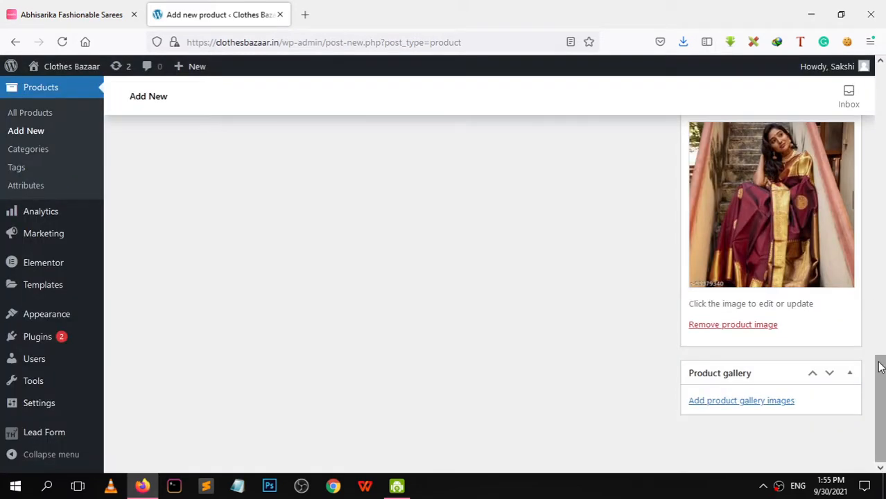
pyautogui.moveTo(882, 377); pyautogui.dragTo(879, 411)
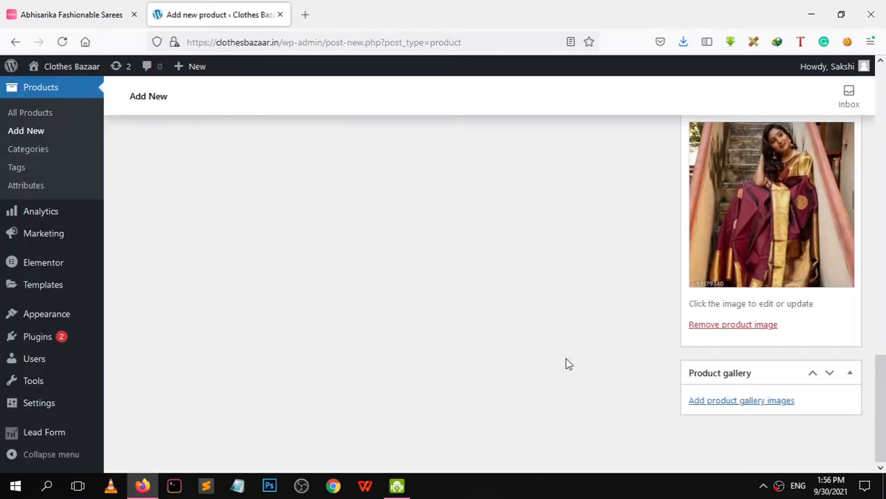
pyautogui.click(111, 15)
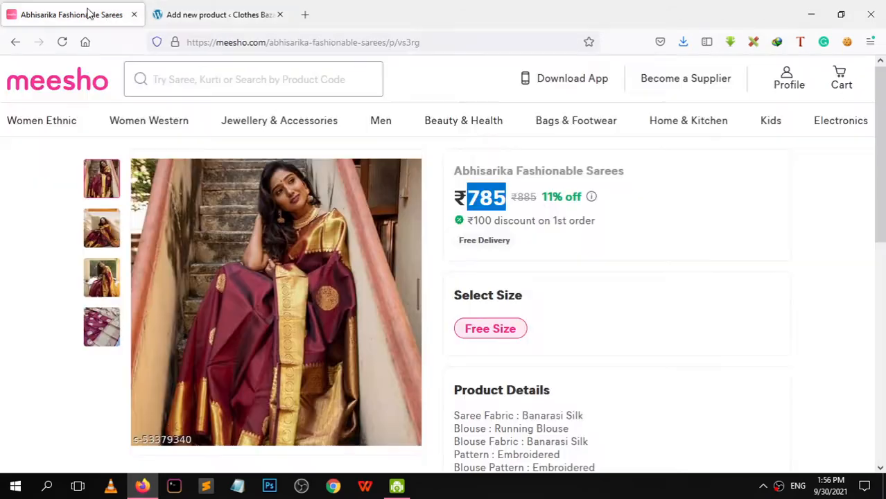
# Save the third Meesho saree photo to the Desktop as s2, then open the product gallery picker
pyautogui.click(98, 280)
pyautogui.rightClick(276, 272)
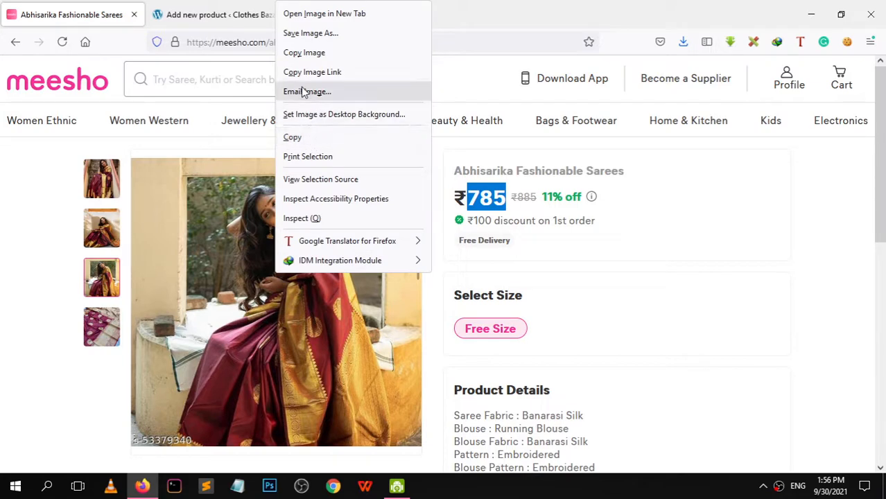
pyautogui.click(318, 34)
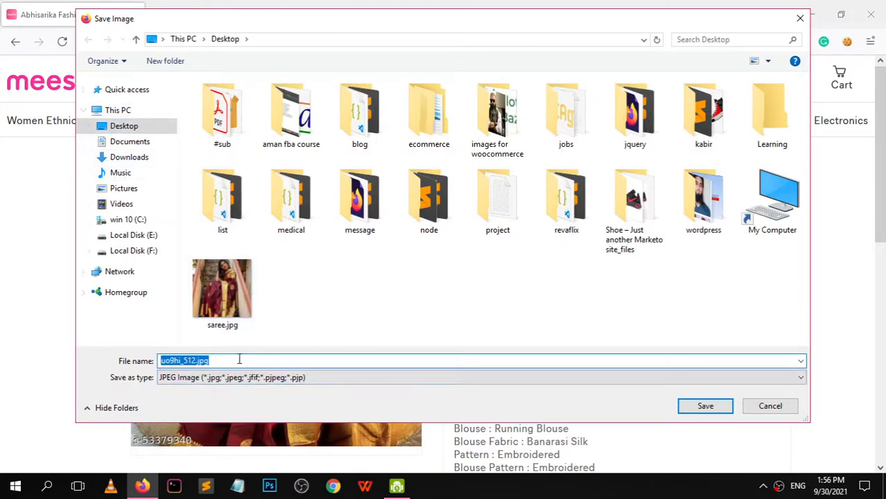
pyautogui.write('s2')
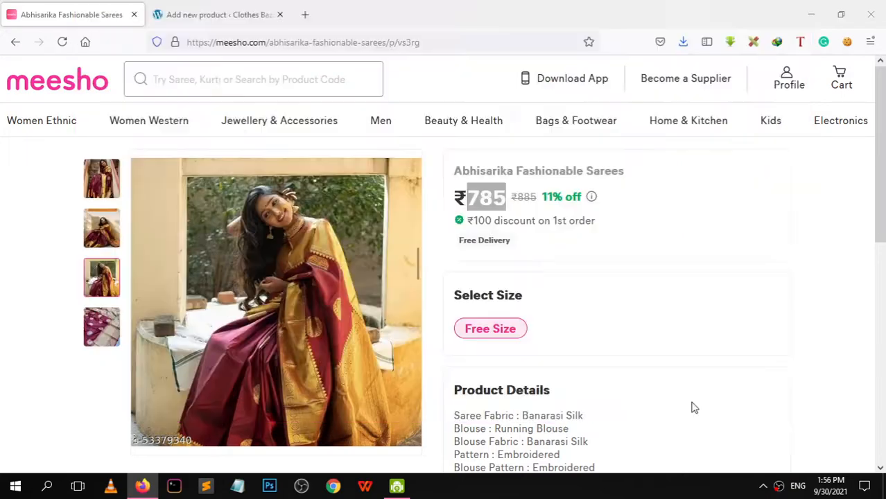
pyautogui.click(690, 406)
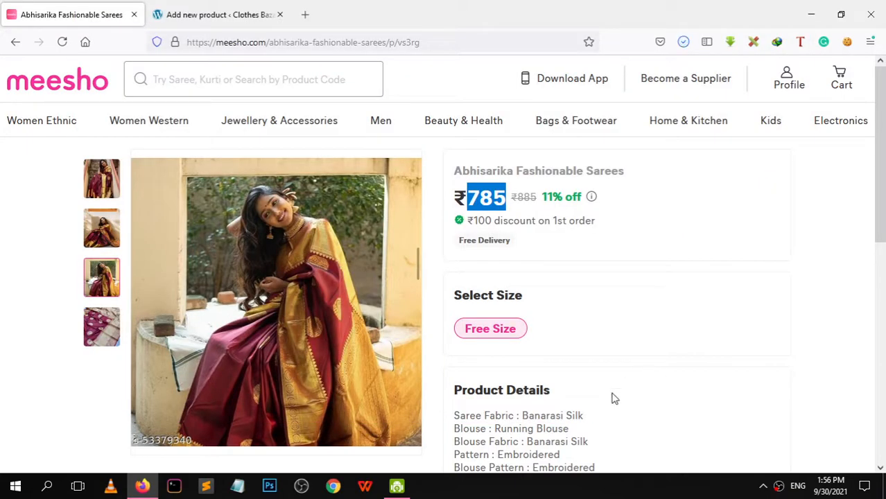
pyautogui.click(236, 14)
pyautogui.click(741, 408)
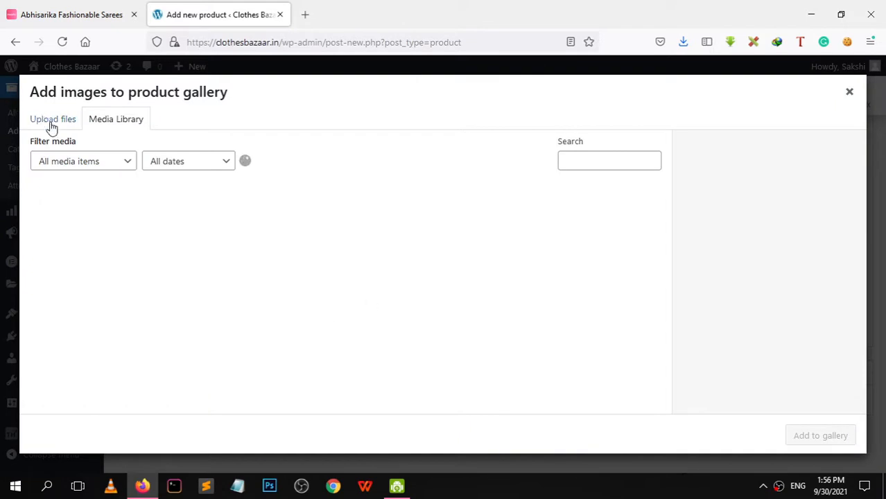
# Upload s2.jpg from the Desktop and add it to the product gallery
pyautogui.click(52, 121)
pyautogui.click(450, 291)
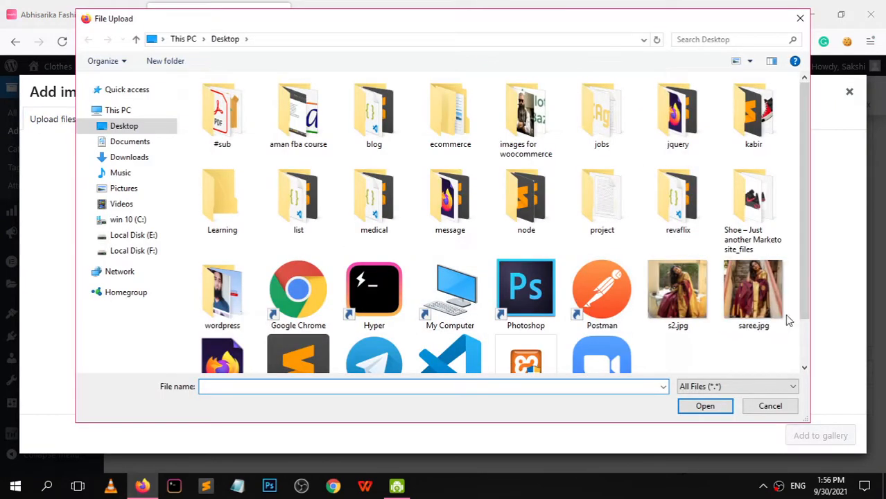
pyautogui.click(752, 308)
pyautogui.click(700, 311)
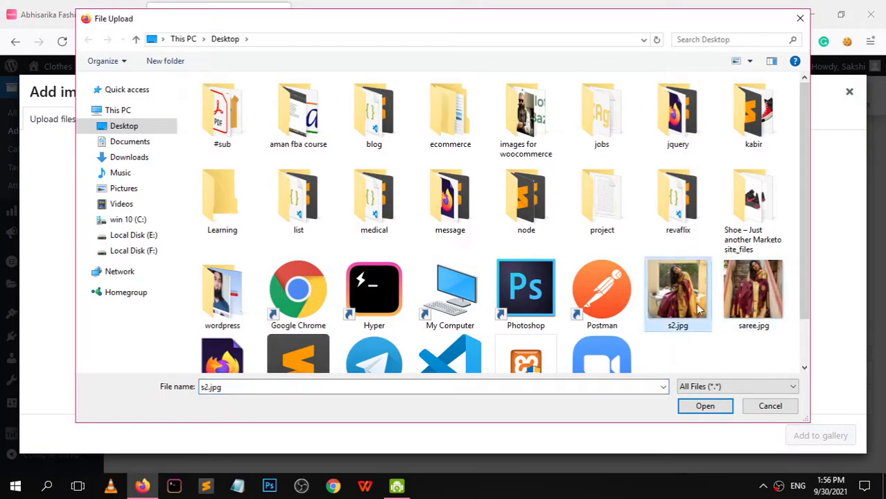
pyautogui.click(692, 408)
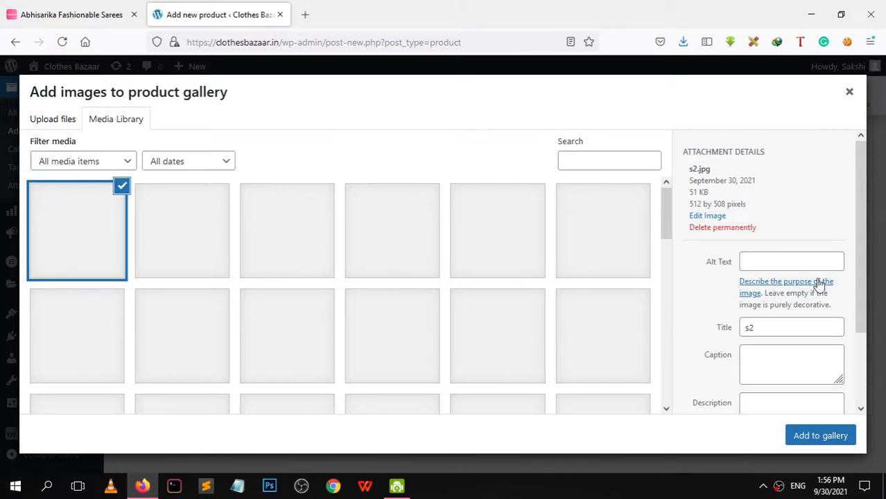
pyautogui.click(827, 437)
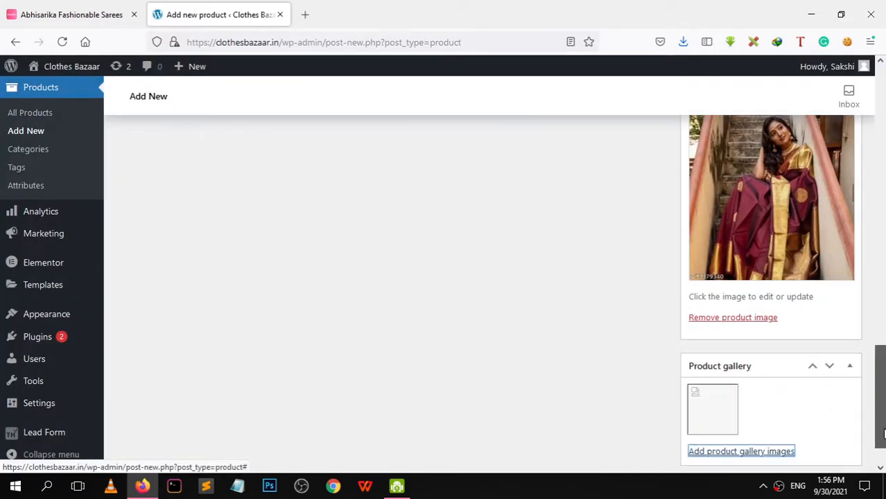
pyautogui.moveTo(884, 429); pyautogui.dragTo(885, 448)
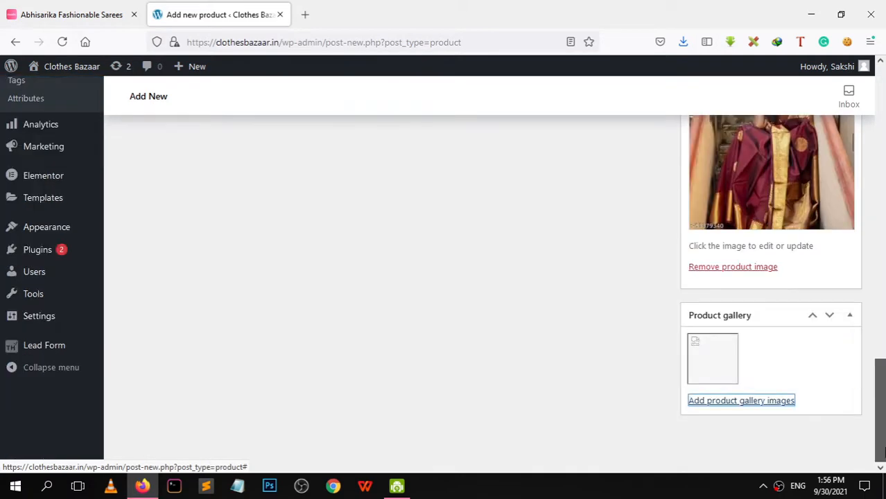
# Remove the blank gallery thumbnail and re-upload s2.jpg into the product gallery
pyautogui.click(737, 340)
pyautogui.click(739, 402)
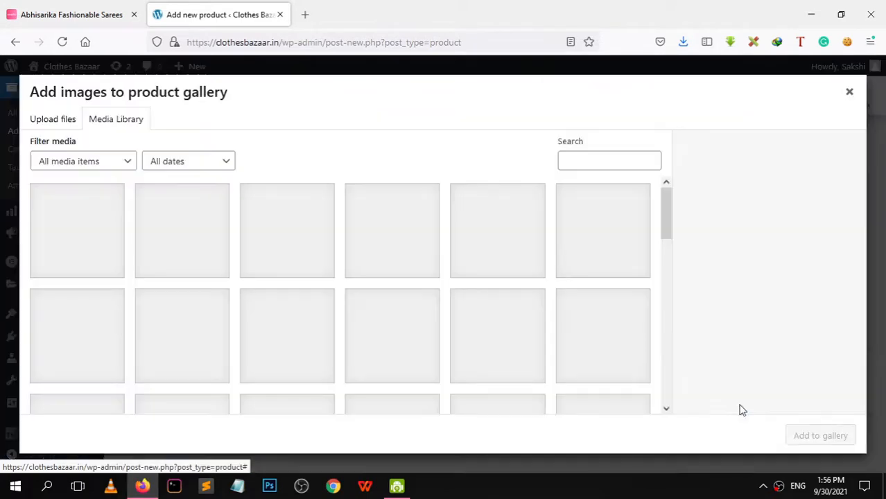
pyautogui.click(75, 119)
pyautogui.click(441, 288)
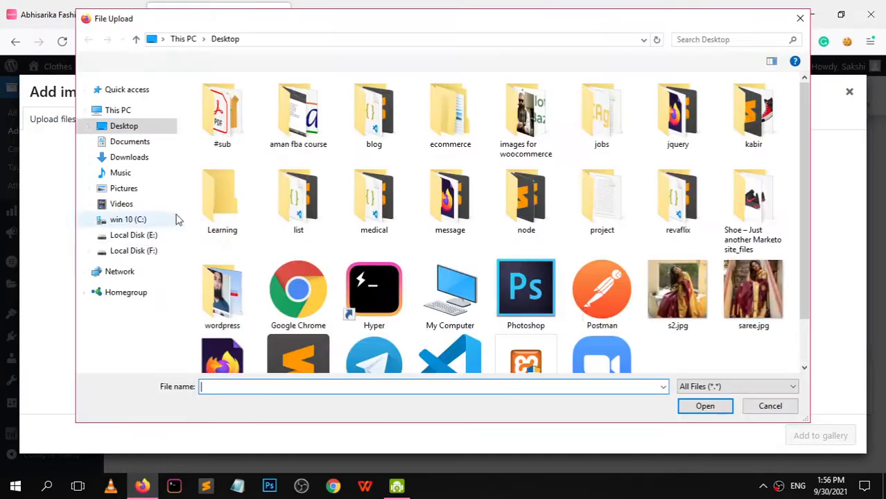
pyautogui.click(674, 302)
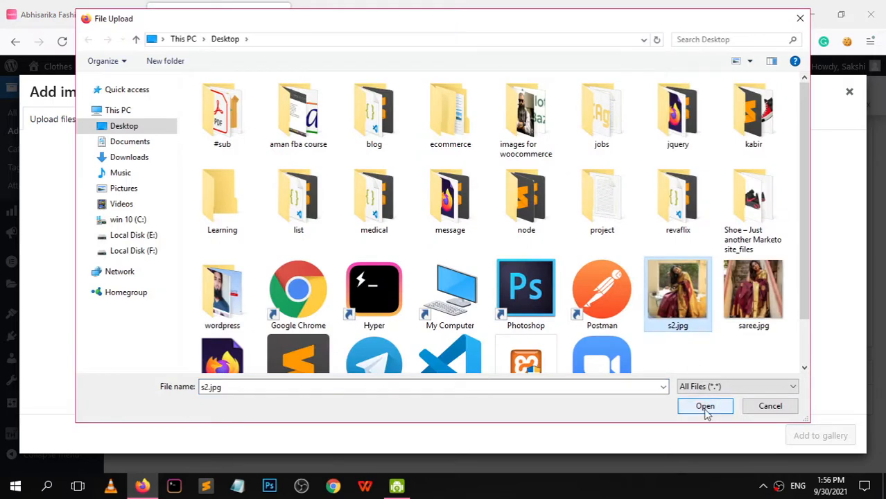
pyautogui.click(705, 406)
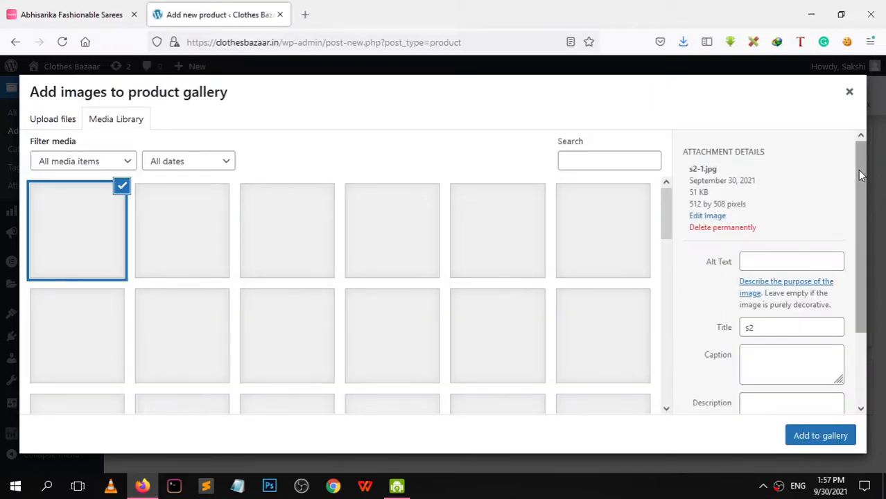
pyautogui.moveTo(862, 172); pyautogui.dragTo(869, 273)
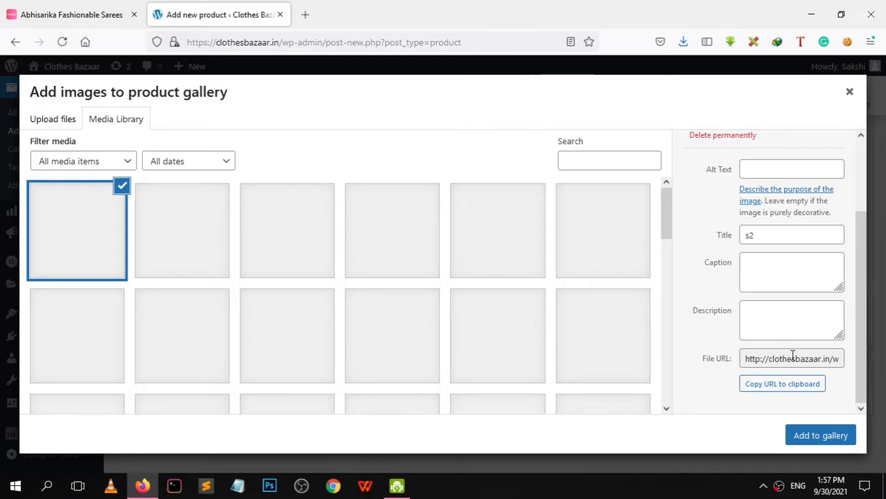
pyautogui.click(751, 389)
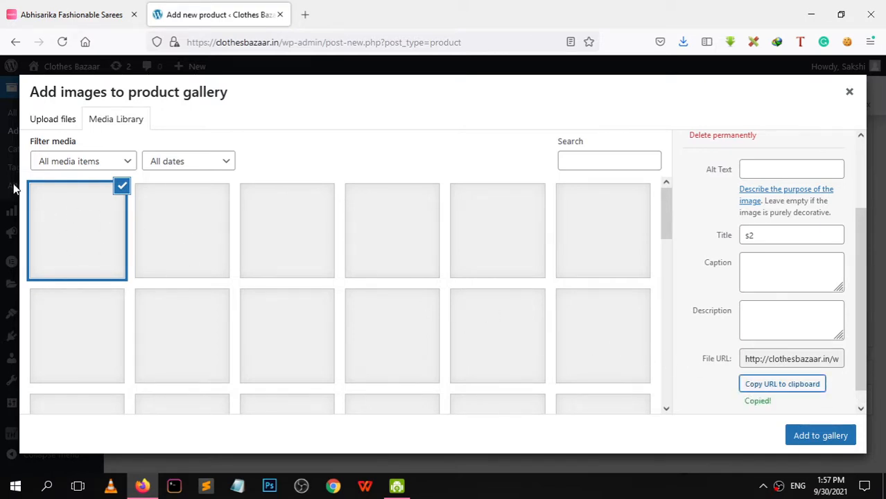
pyautogui.click(826, 438)
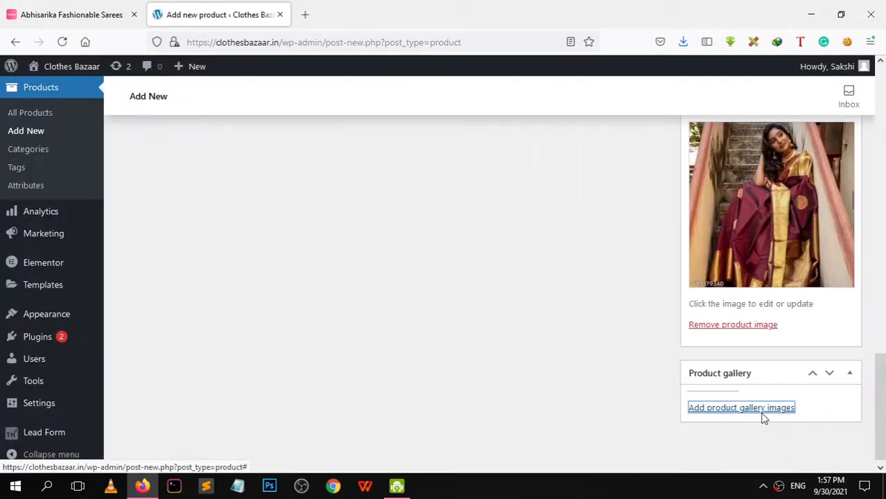
pyautogui.scroll(-2, 882, 454)
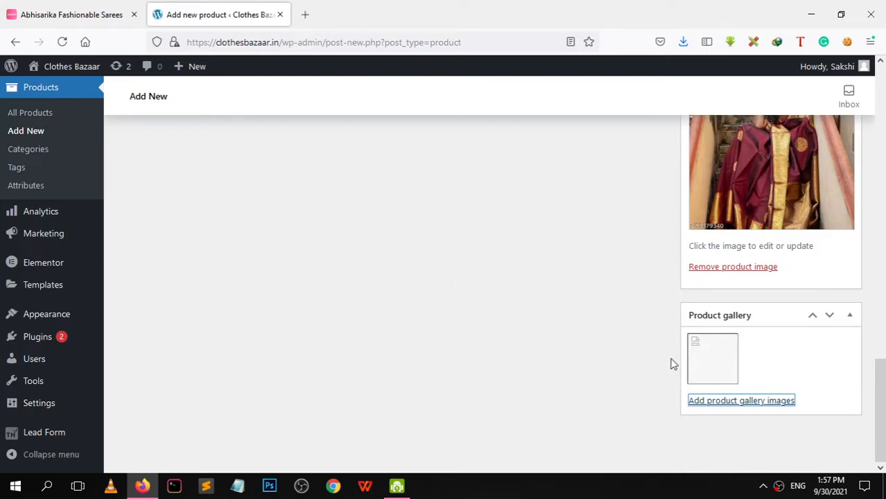
pyautogui.scroll(15, 881, 343)
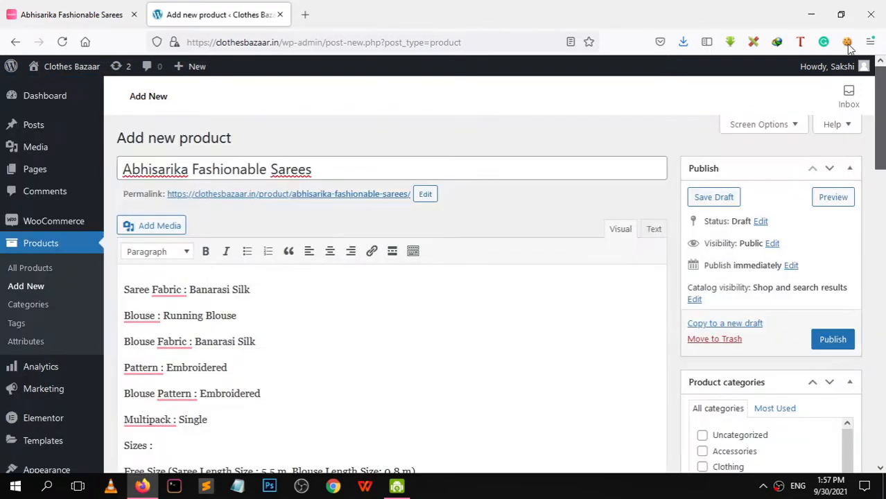
# Publish the Abhisarika Fashionable Sarees product
pyautogui.click(832, 339)
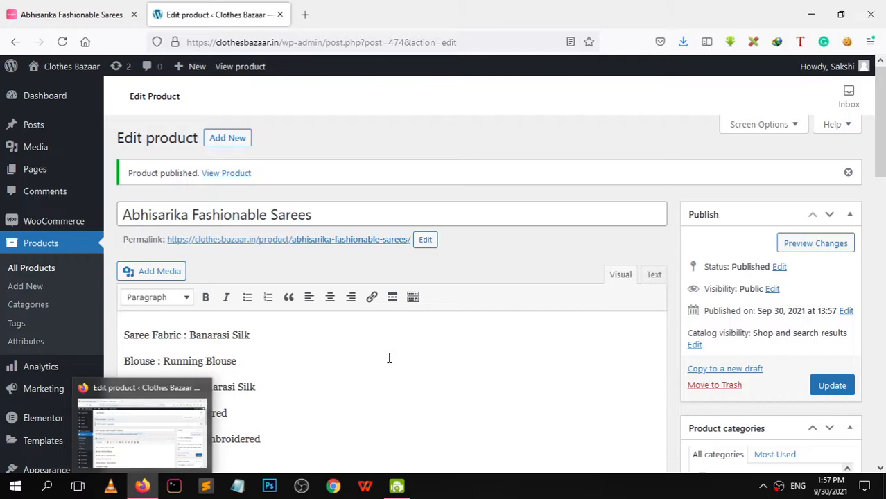
# Open a new Firefox private browsing window
pyautogui.hotkey('ctrl', 'shift', 'p')
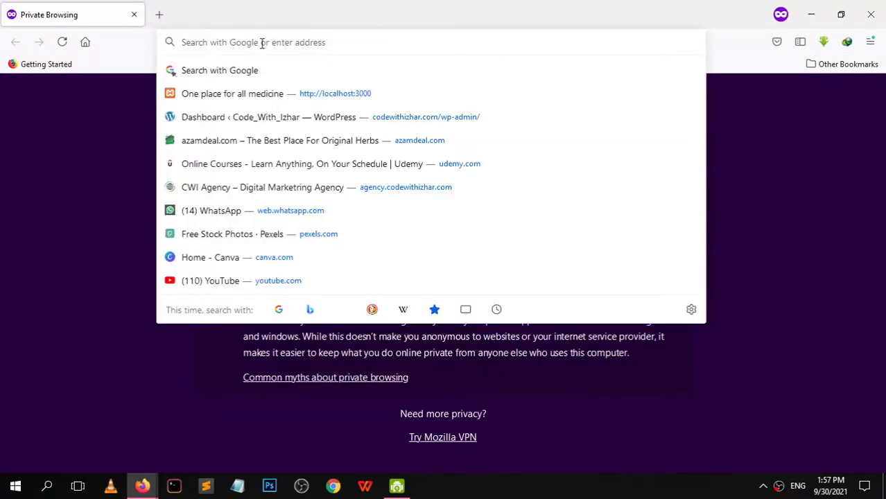
# Load clothesbazaar.in and open the Abhisarika Fashionable Sarees product page from All Products
pyautogui.write('clothesbazaar.in')
pyautogui.press('Return')
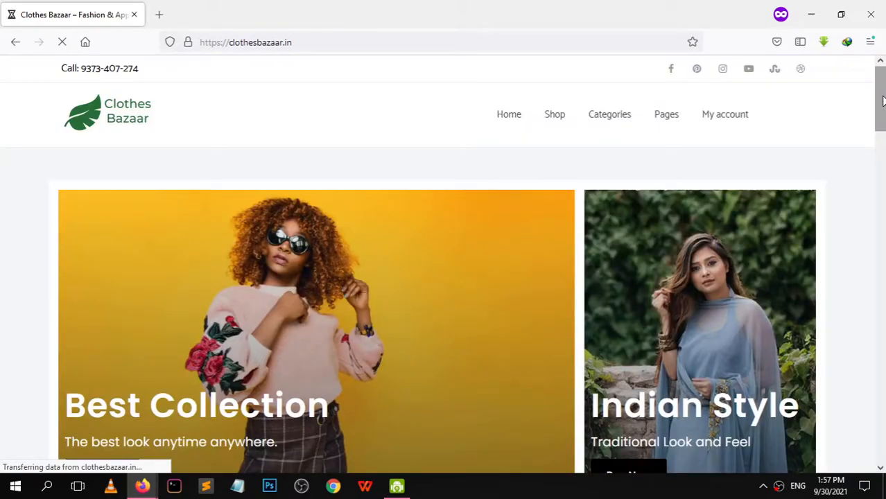
pyautogui.moveTo(883, 101); pyautogui.dragTo(881, 222)
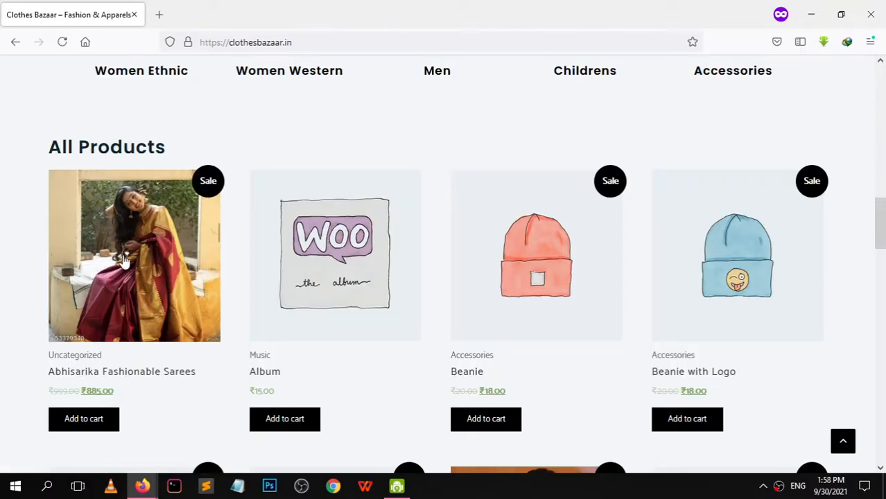
pyautogui.click(116, 263)
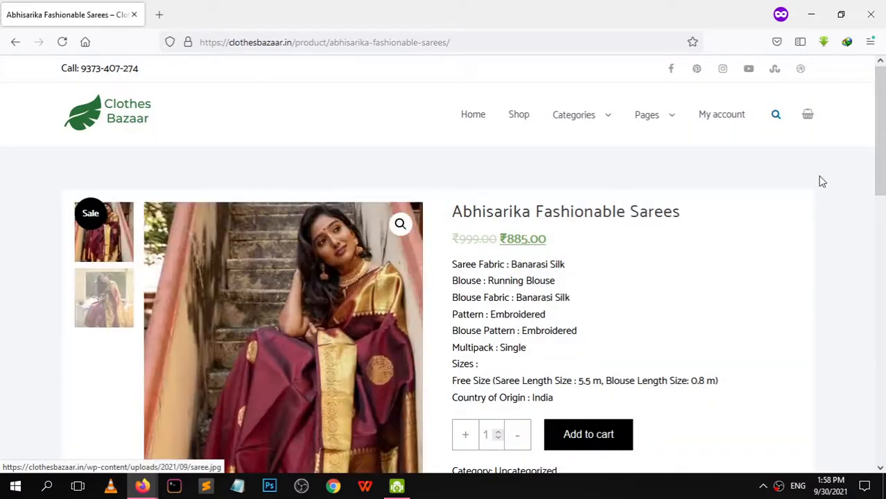
pyautogui.moveTo(884, 134); pyautogui.dragTo(884, 161)
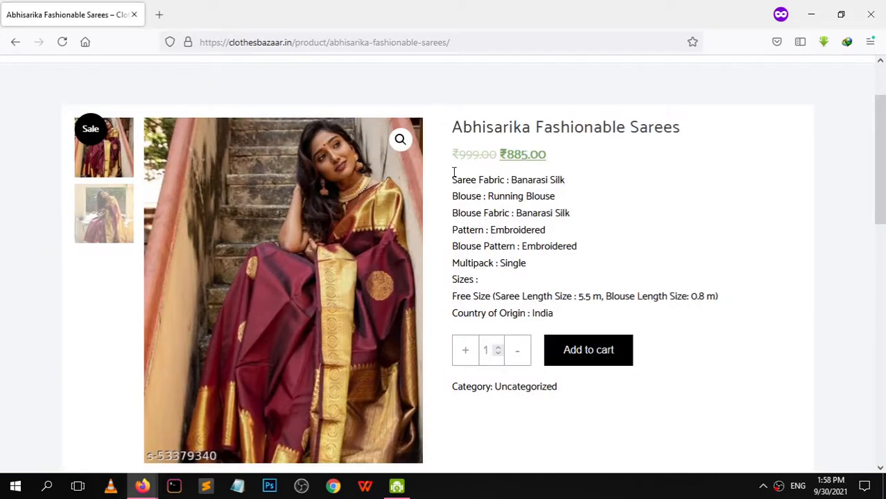
pyautogui.moveTo(577, 408); pyautogui.dragTo(424, 269)
pyautogui.click(740, 281)
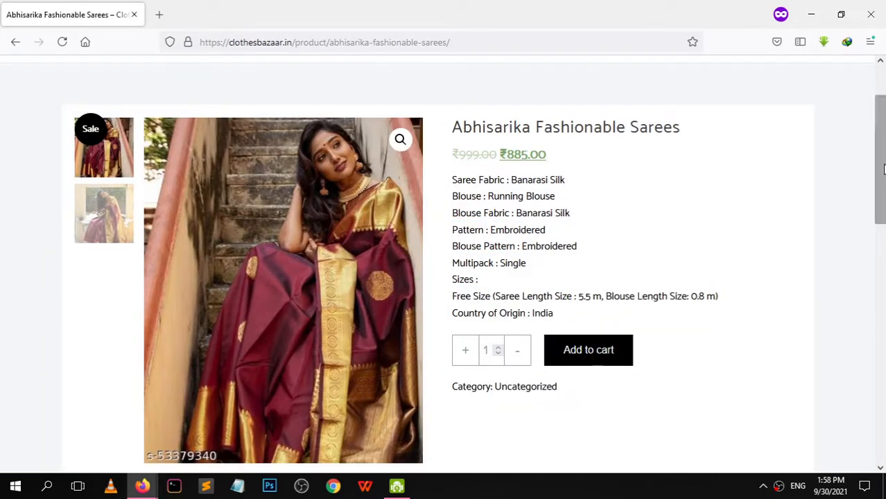
pyautogui.moveTo(884, 172); pyautogui.dragTo(885, 316)
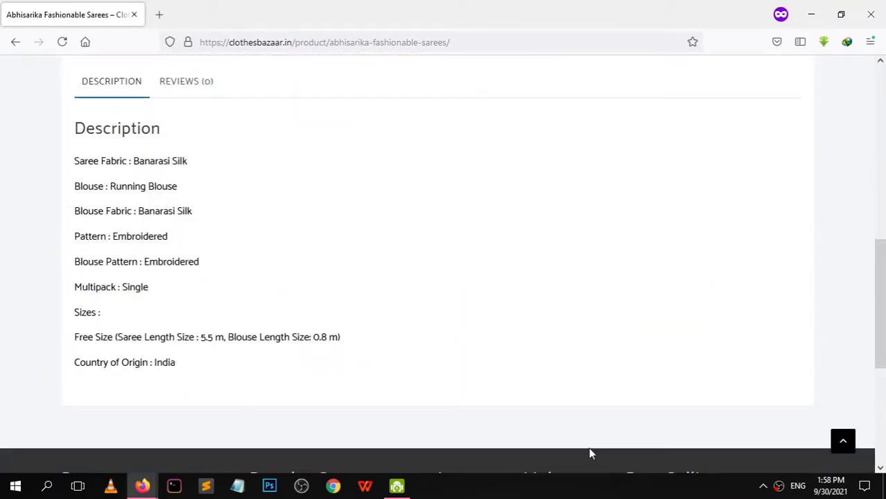
pyautogui.scroll(10, 860, 188)
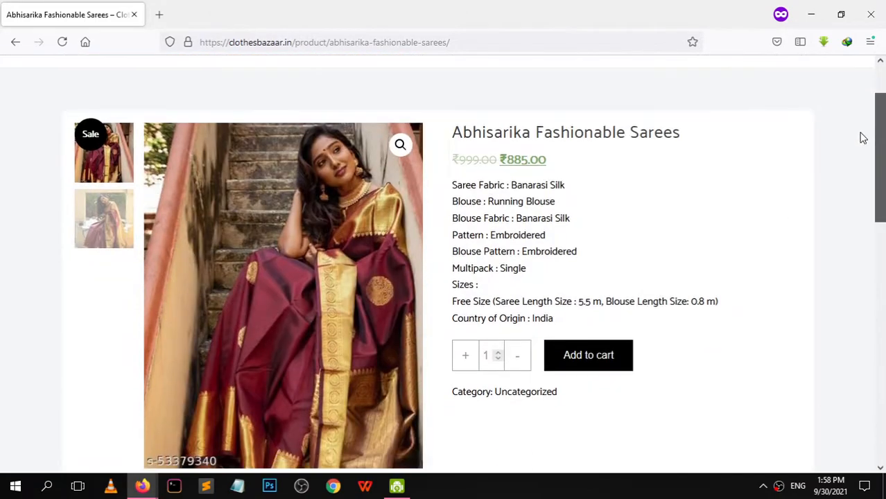
pyautogui.moveTo(860, 133); pyautogui.dragTo(864, 163)
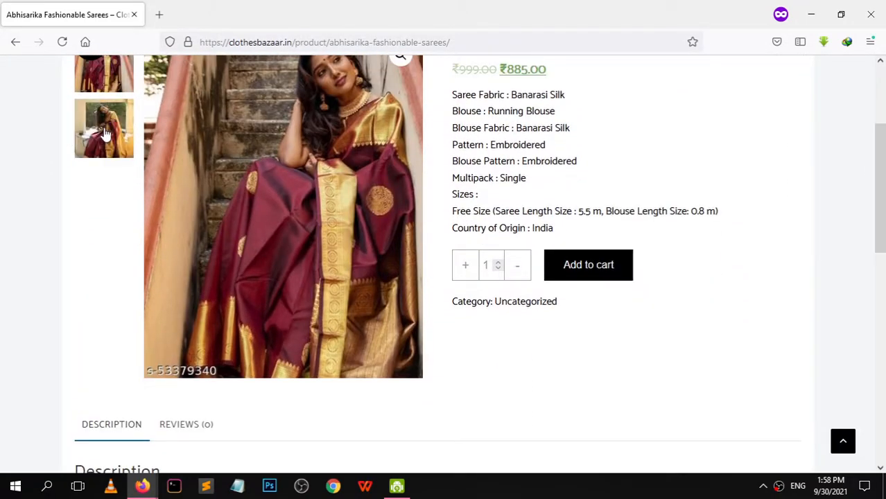
# Compare the saree's two gallery photos, then add it to the cart
pyautogui.click(104, 133)
pyautogui.scroll(2, 870, 151)
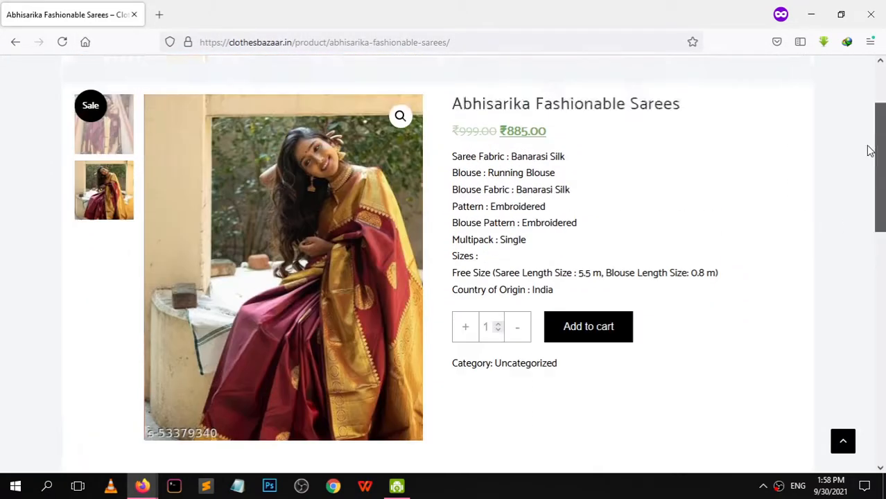
pyautogui.scroll(3, 868, 148)
pyautogui.scroll(-2, 866, 144)
pyautogui.click(101, 170)
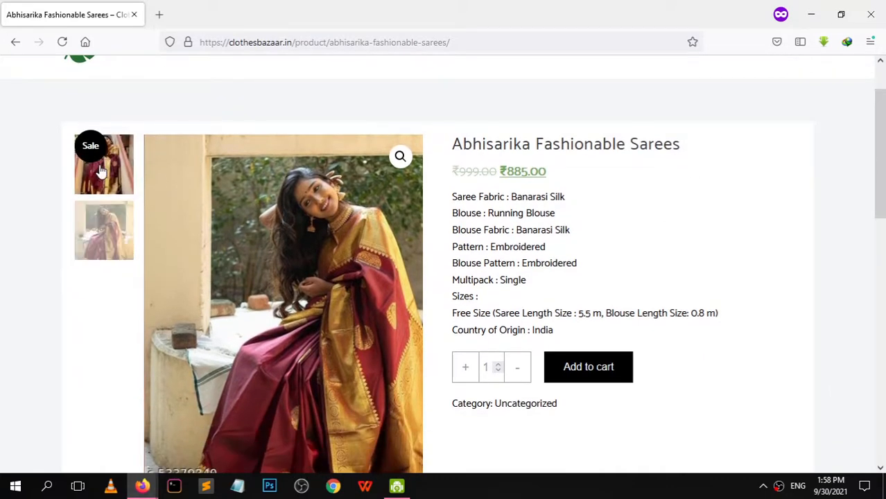
pyautogui.click(118, 223)
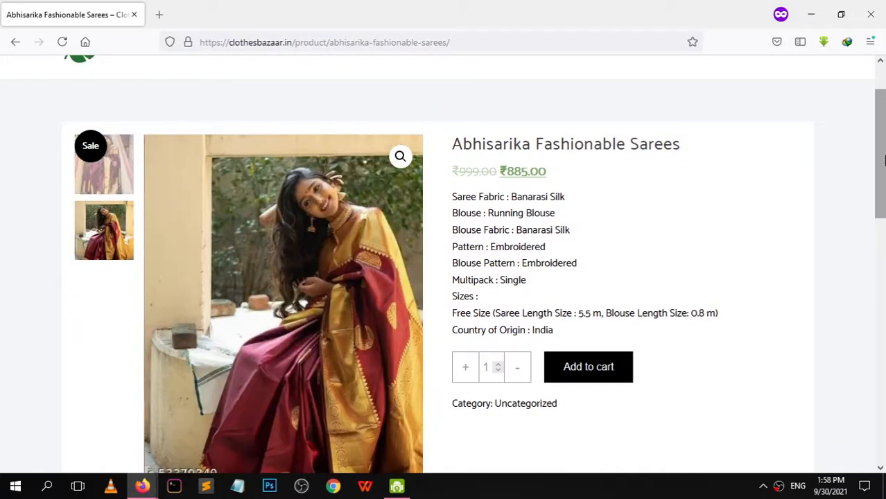
pyautogui.scroll(-2, 879, 201)
pyautogui.scroll(3, 866, 172)
pyautogui.scroll(-3, 873, 187)
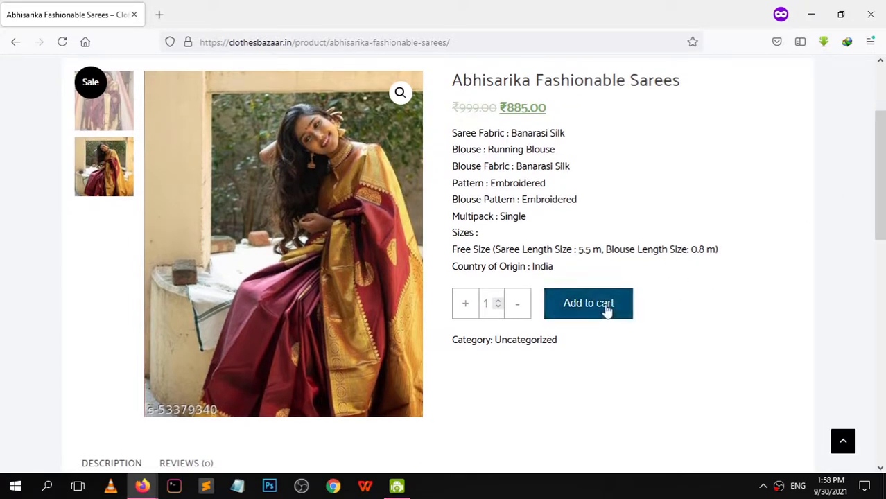
pyautogui.click(582, 313)
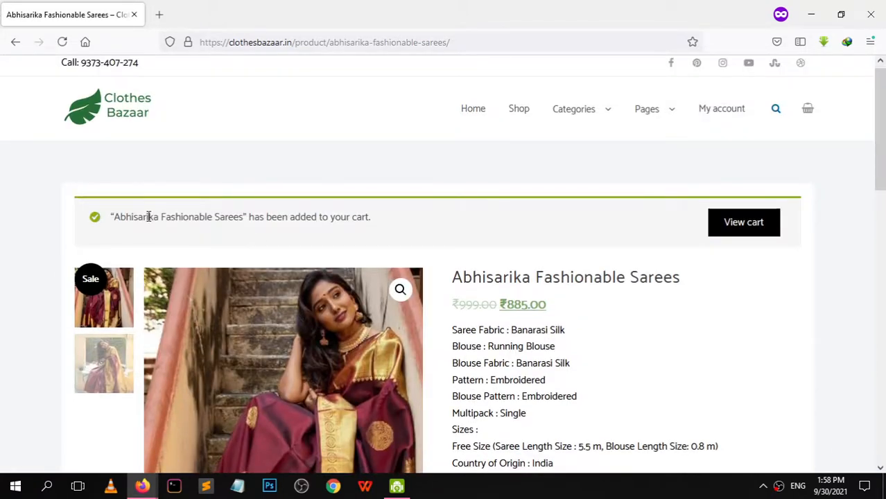
pyautogui.moveTo(374, 221); pyautogui.dragTo(109, 215)
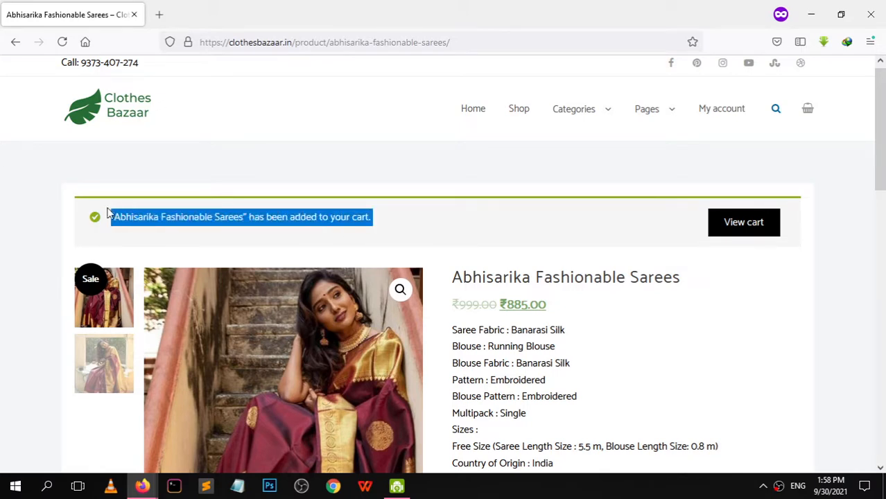
# Go from View cart to checkout for the single saree, totalling ₹915.00
pyautogui.click(750, 231)
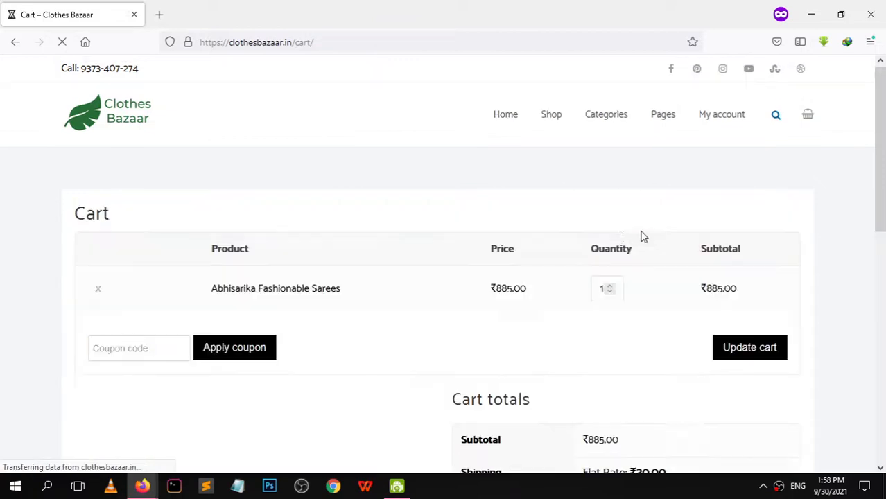
pyautogui.moveTo(883, 137); pyautogui.dragTo(882, 231)
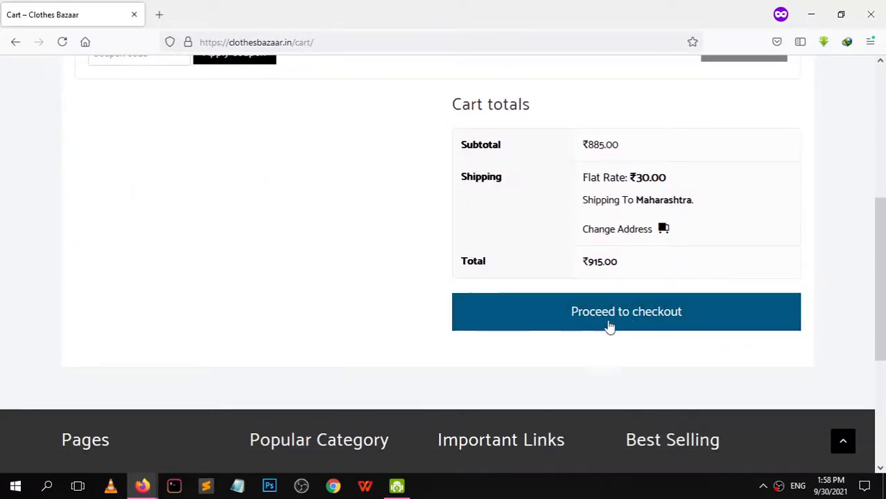
pyautogui.click(602, 316)
pyautogui.moveTo(879, 312); pyautogui.dragTo(875, 240)
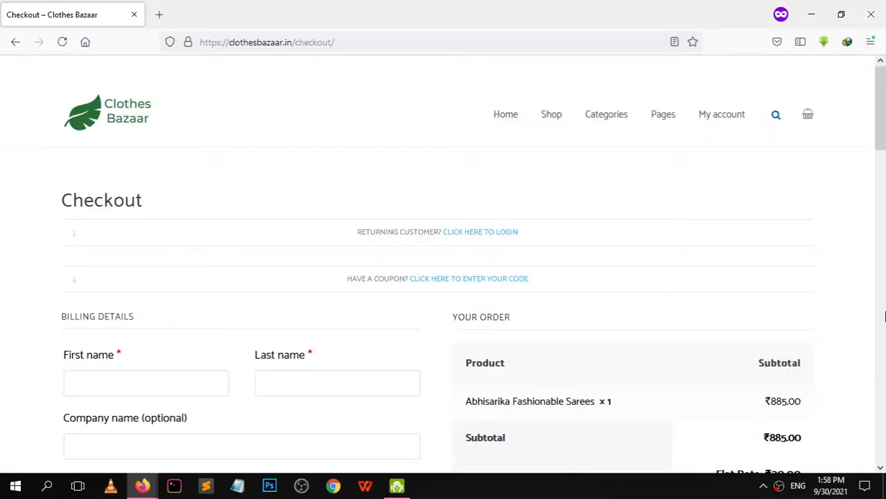
pyautogui.scroll(-5, 885, 316)
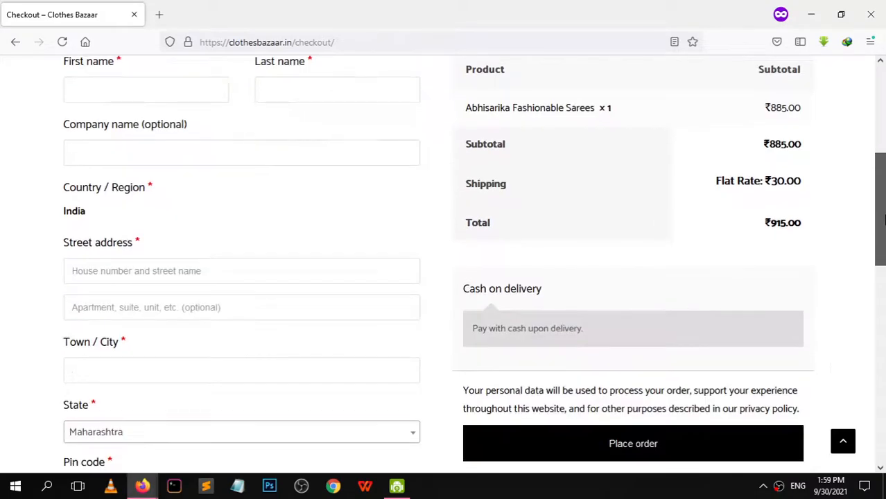
pyautogui.moveTo(884, 221); pyautogui.dragTo(859, 158)
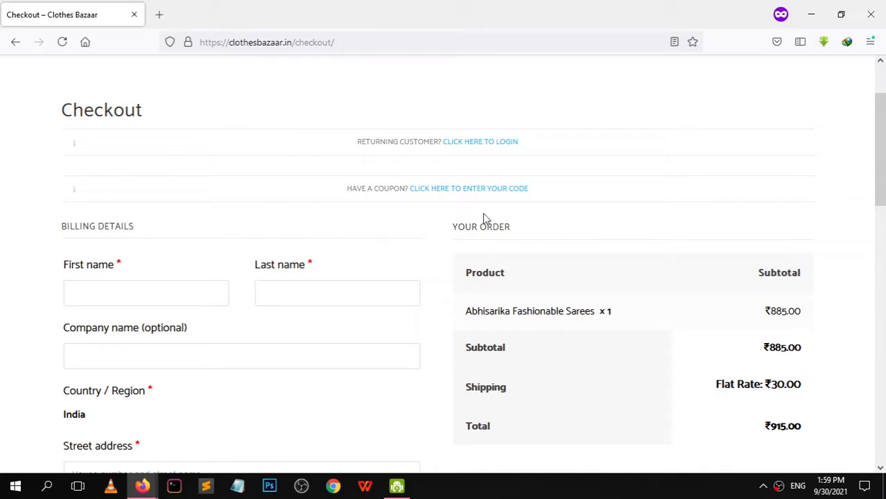
# Log in as a returning customer with the account username and password
pyautogui.click(481, 143)
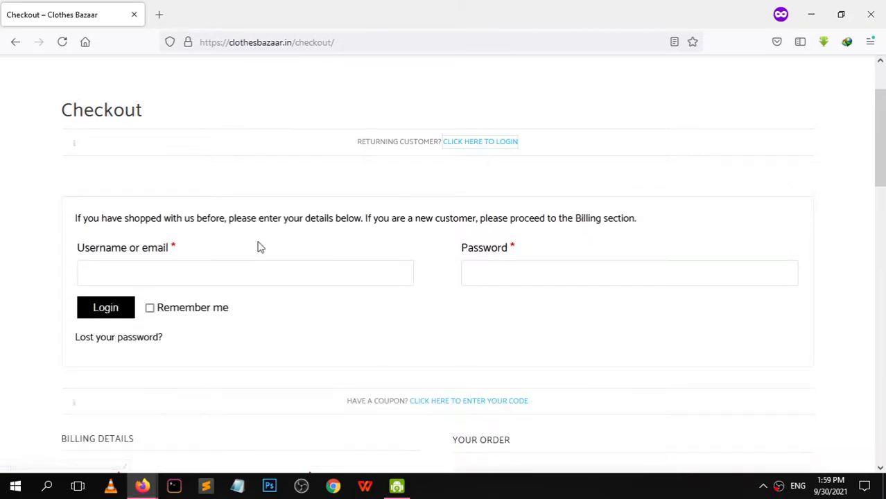
pyautogui.click(210, 276)
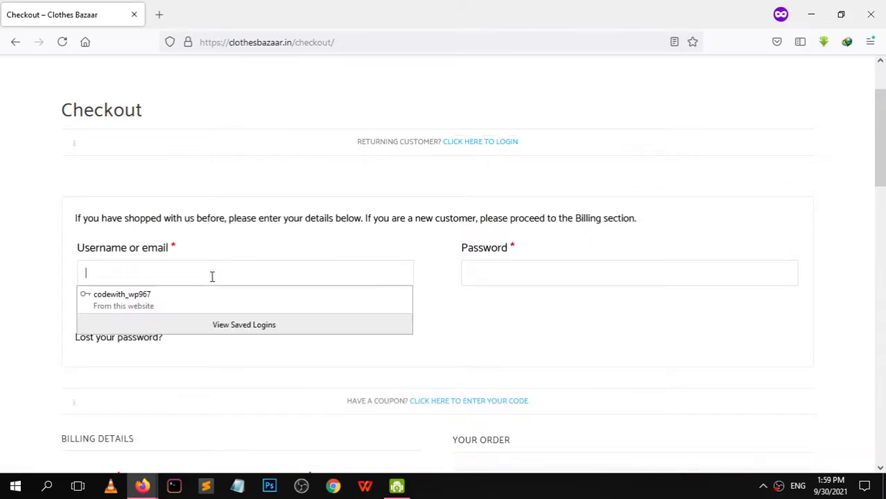
pyautogui.write('z')
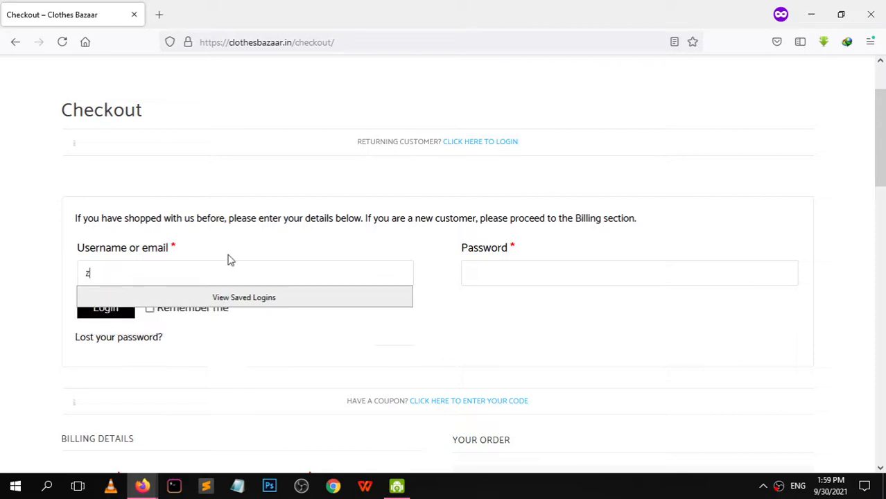
pyautogui.write('z')
pyautogui.press('BackSpace')
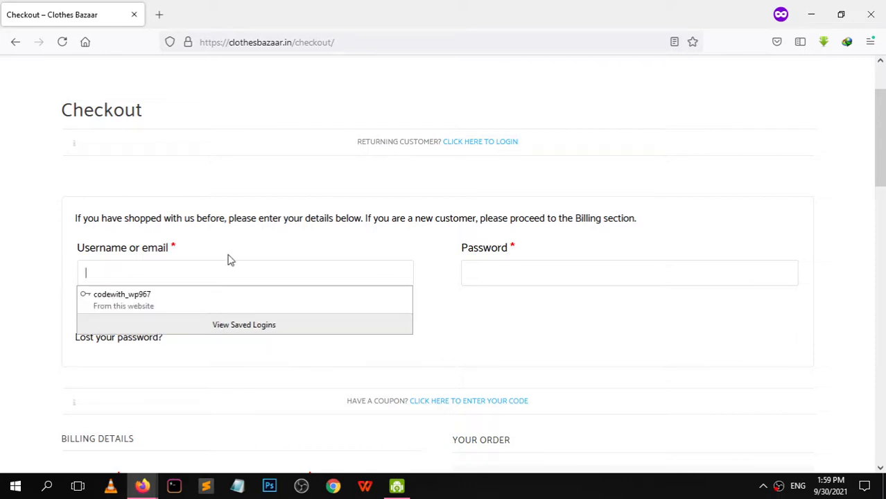
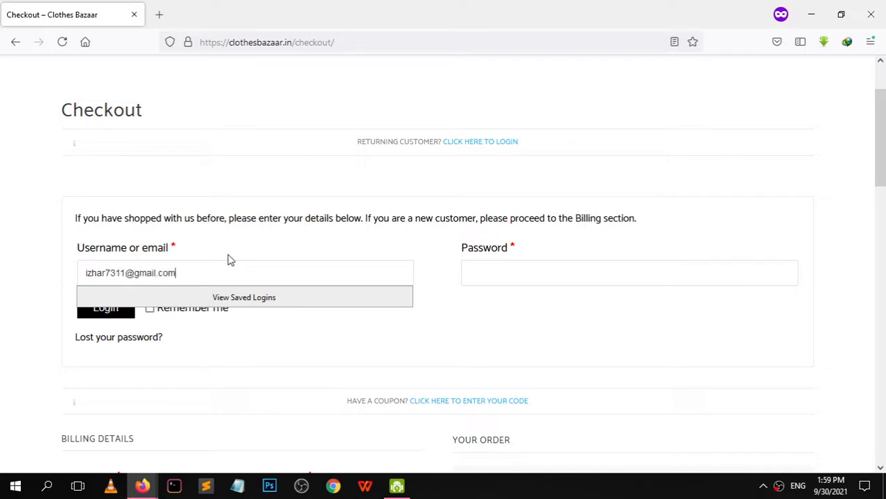
pyautogui.press('Tab')
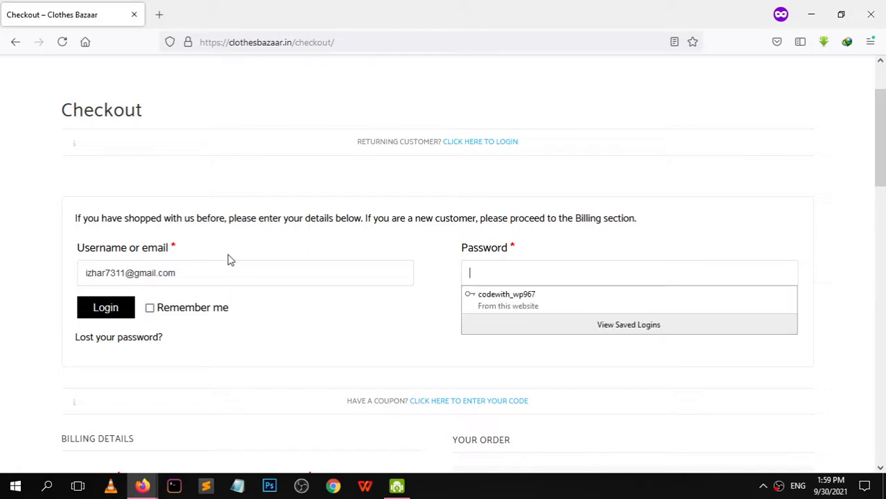
pyautogui.write('***')
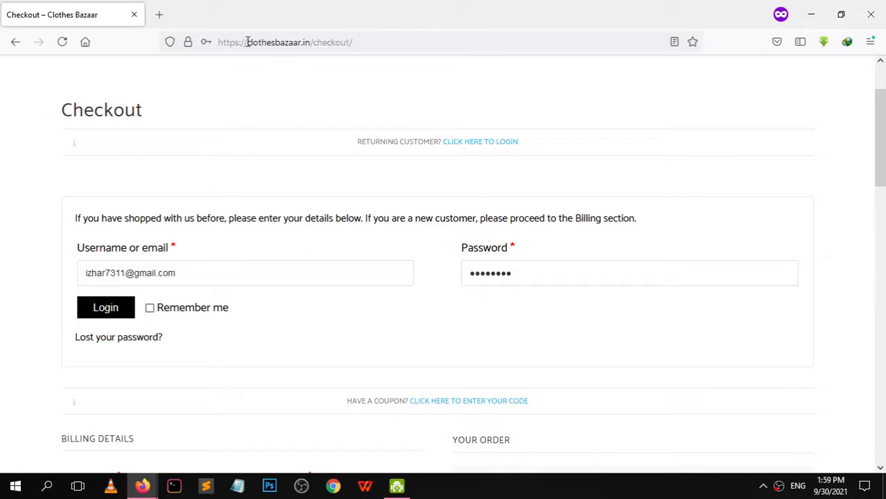
pyautogui.click(104, 312)
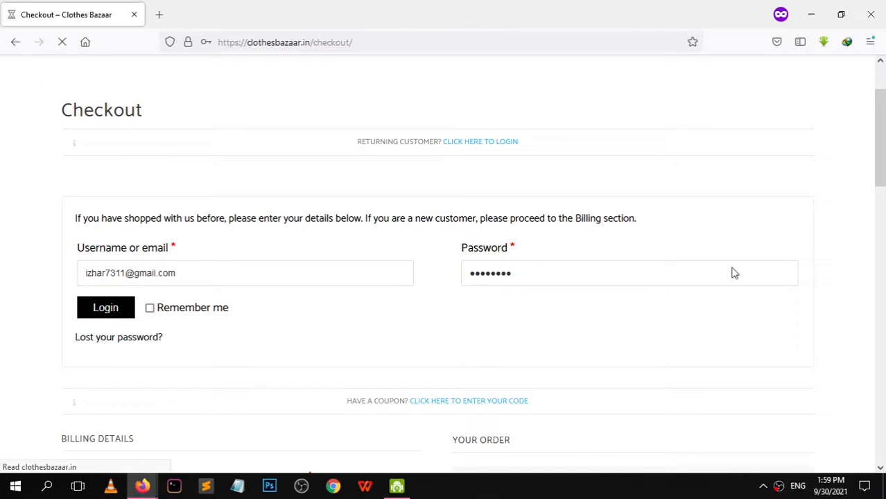
# Highlight the incorrect-password error, then scroll down to Billing details
pyautogui.moveTo(128, 242); pyautogui.dragTo(481, 258)
pyautogui.click(497, 249)
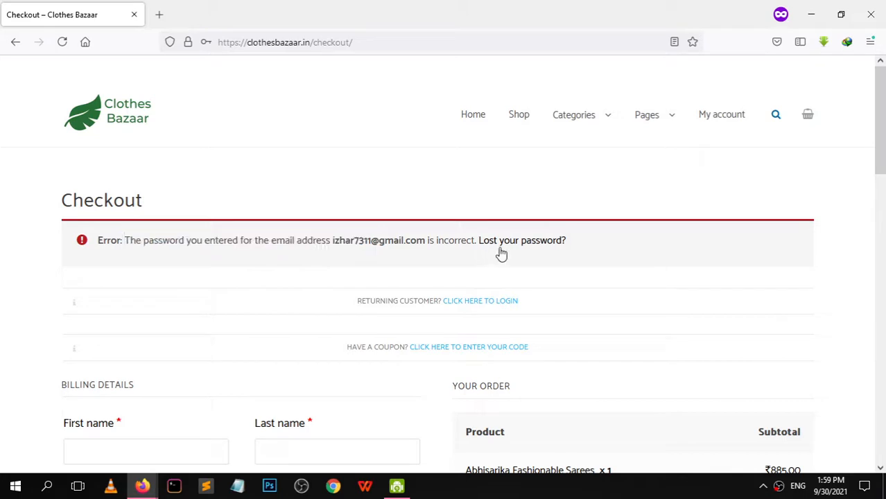
pyautogui.click(474, 301)
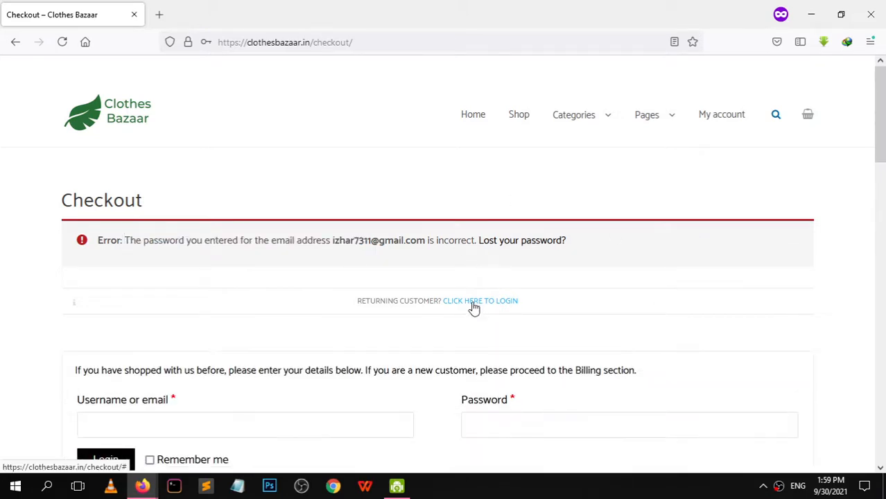
pyautogui.scroll(-5, 879, 205)
pyautogui.moveTo(885, 205); pyautogui.dragTo(870, 248)
# Fill in the customer's billing name, street address, town, pin code and phone number
pyautogui.click(121, 180)
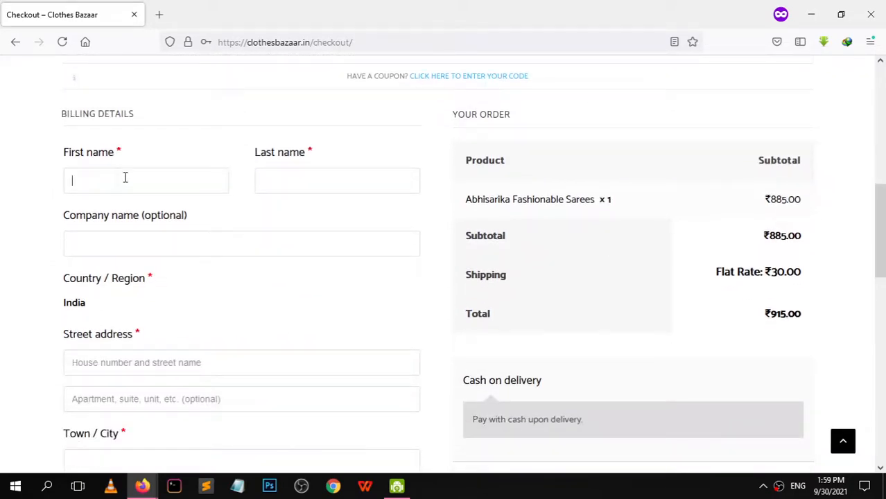
pyautogui.write('Samee')
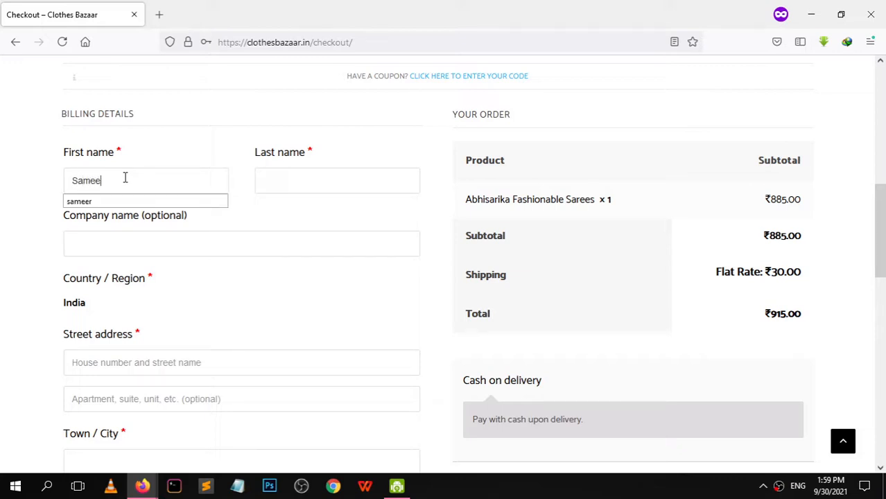
pyautogui.write('r')
pyautogui.press('Tab')
pyautogui.write('k')
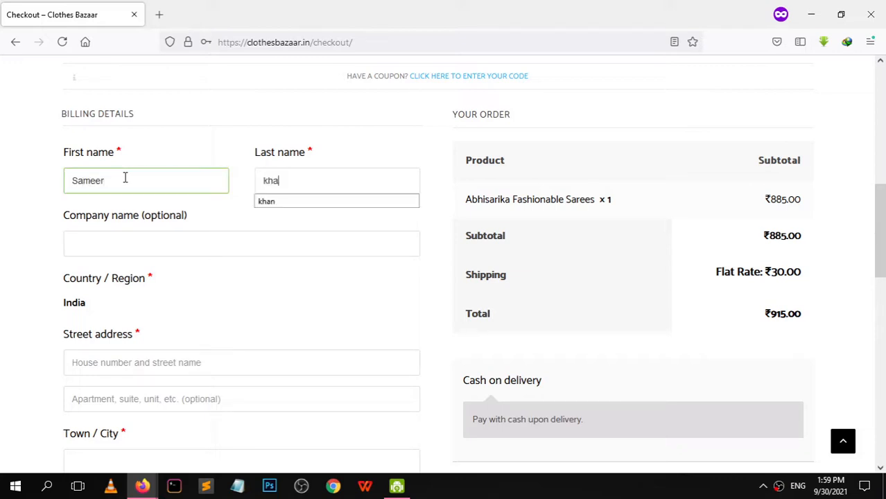
pyautogui.press('Tab')
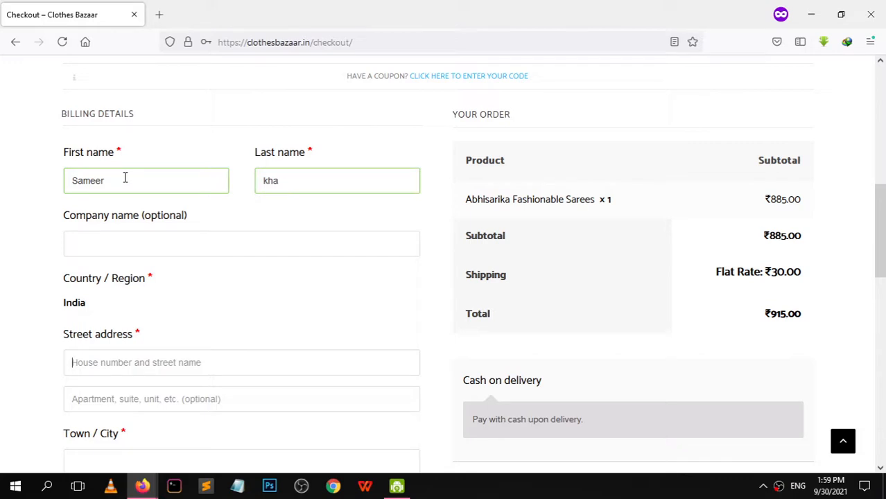
pyautogui.write('gangu plot')
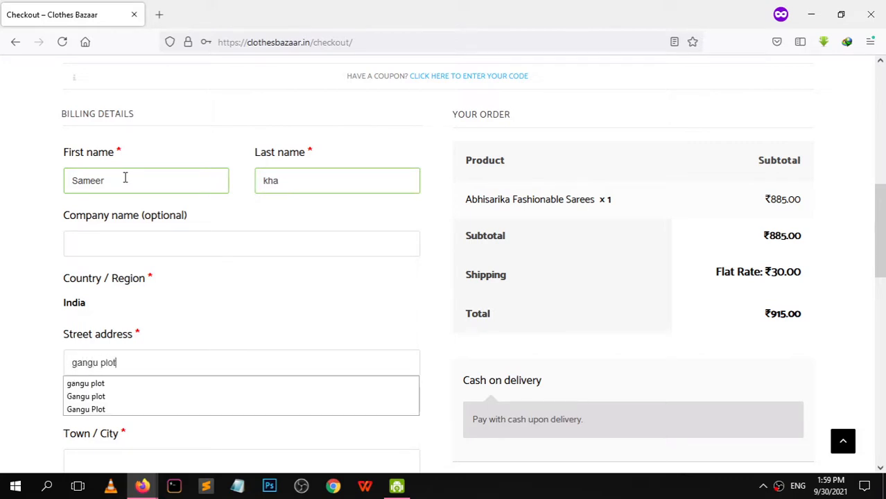
pyautogui.press('Tab')
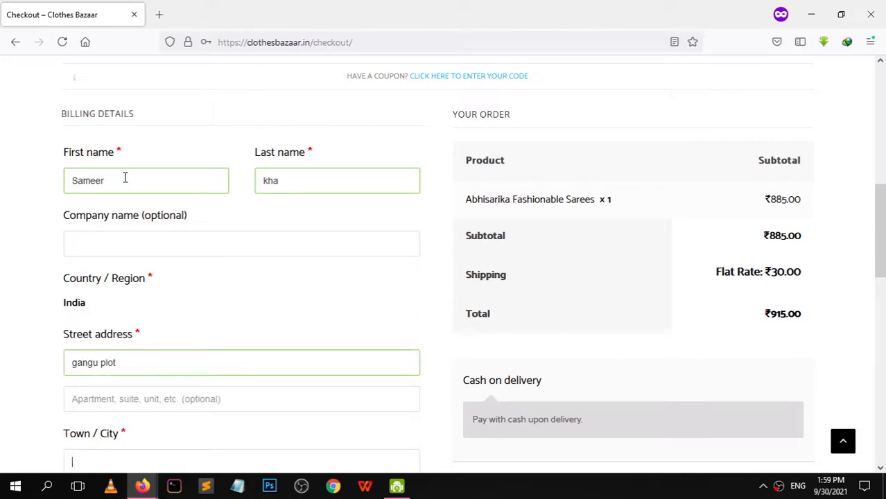
pyautogui.write('Was')
pyautogui.press('Down')
pyautogui.press('Return')
pyautogui.press('Tab')
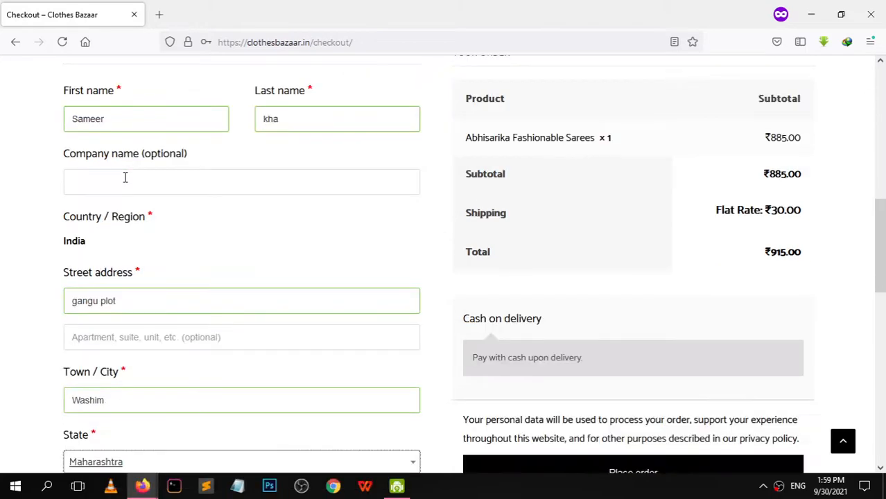
pyautogui.scroll(-1, 127, 179)
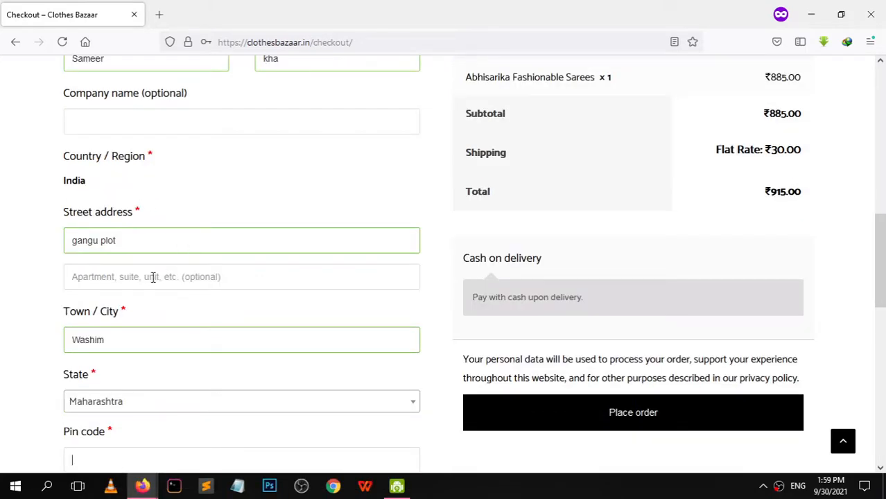
pyautogui.write('444505')
pyautogui.press('Tab')
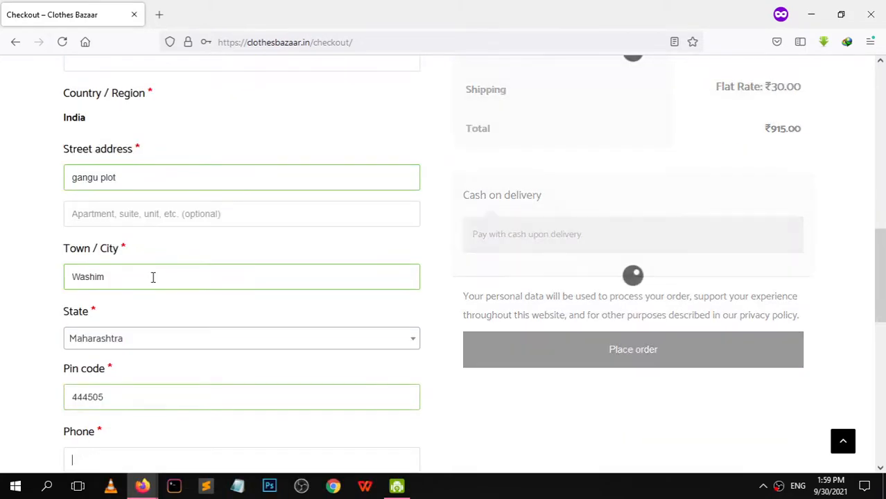
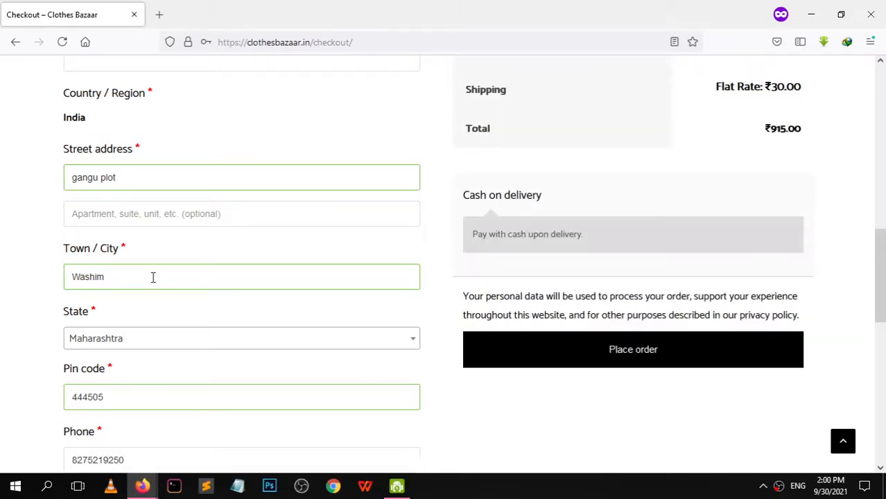
pyautogui.press('Tab')
# Enter and correct the customer's billing e-mail address, then return to the form's top
pyautogui.click(94, 434)
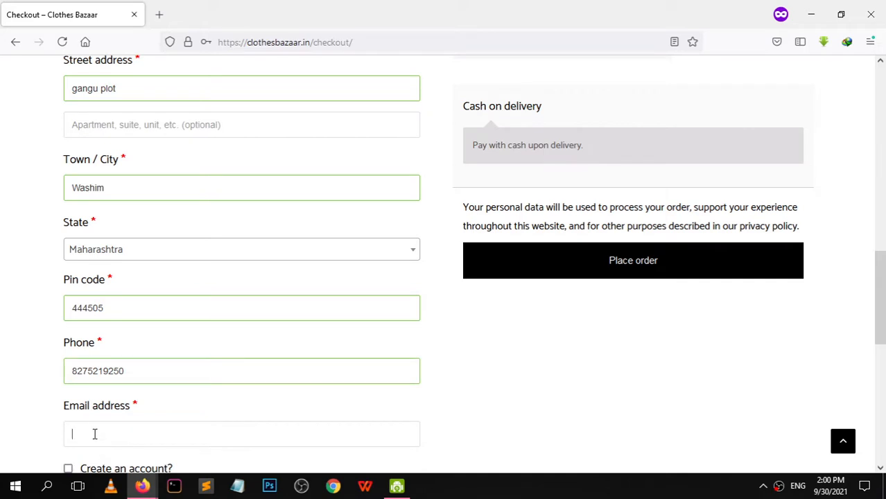
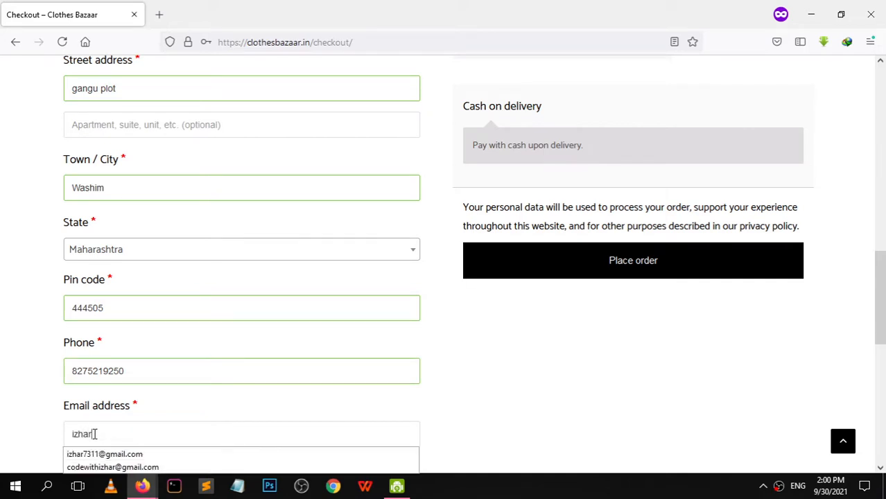
pyautogui.press('Down')
pyautogui.press('Return')
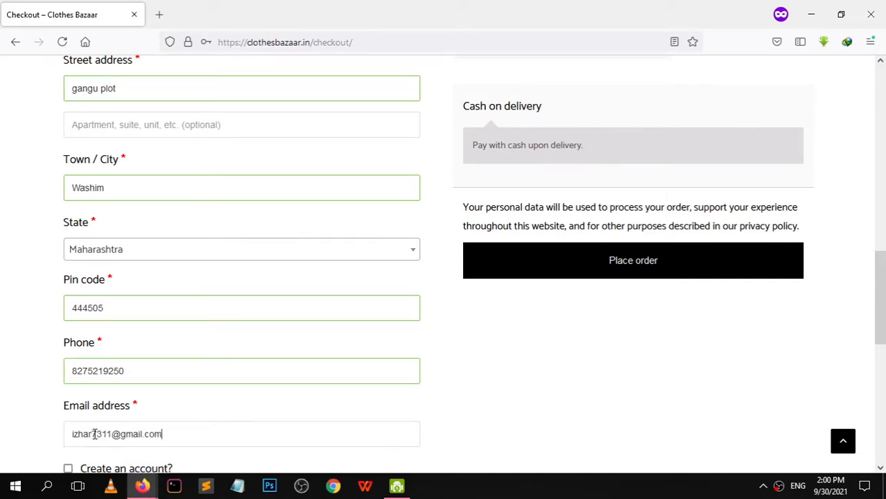
pyautogui.press('Tab')
pyautogui.moveTo(885, 292); pyautogui.dragTo(885, 322)
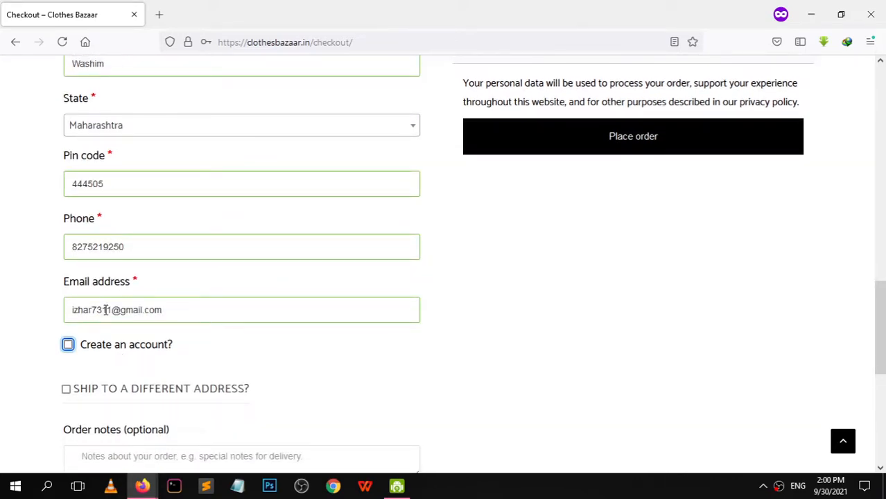
pyautogui.moveTo(111, 309); pyautogui.dragTo(57, 318)
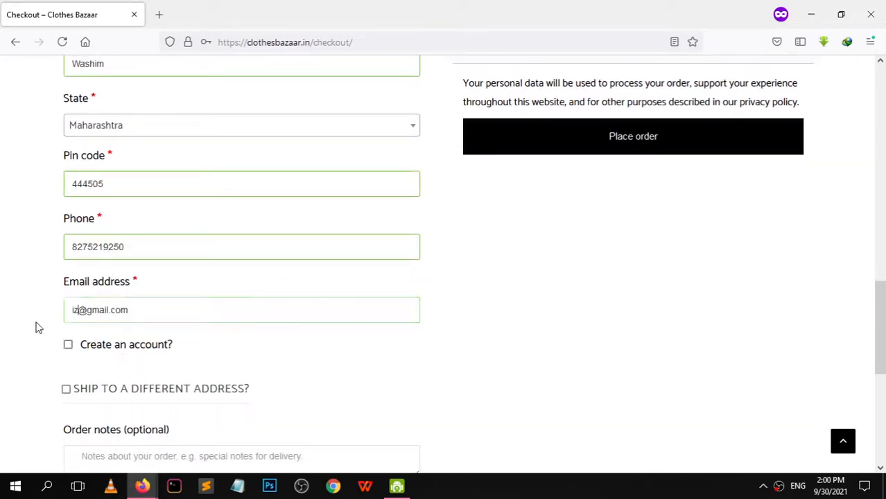
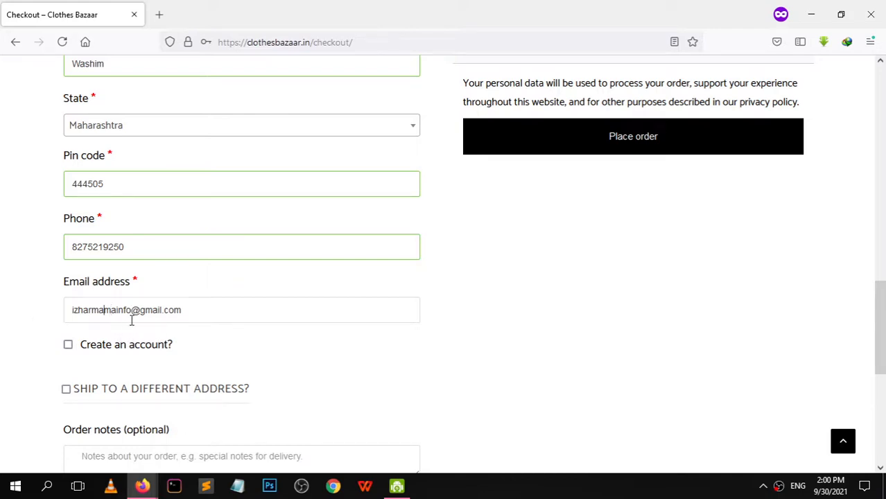
pyautogui.moveTo(131, 311); pyautogui.dragTo(14, 307)
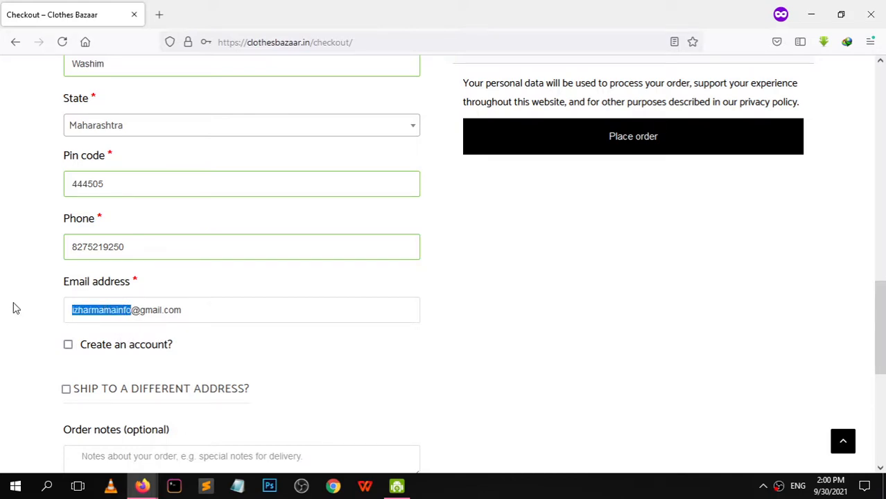
pyautogui.write('y')
pyautogui.press('BackSpace')
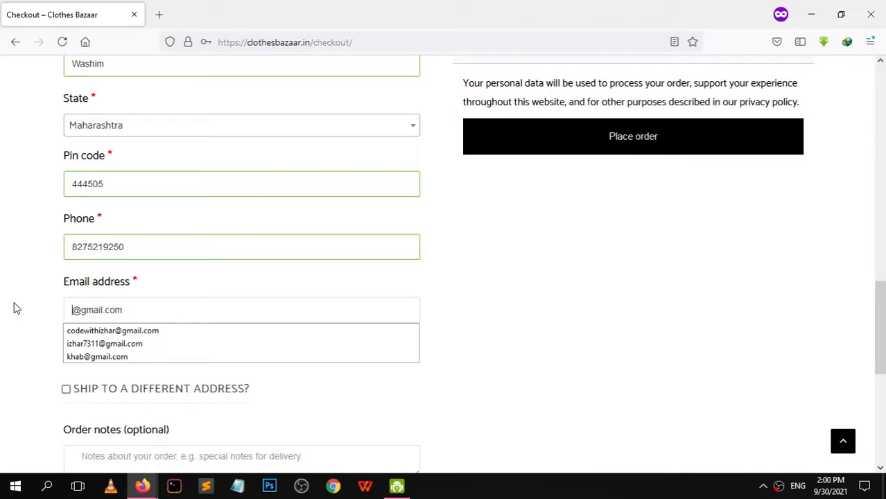
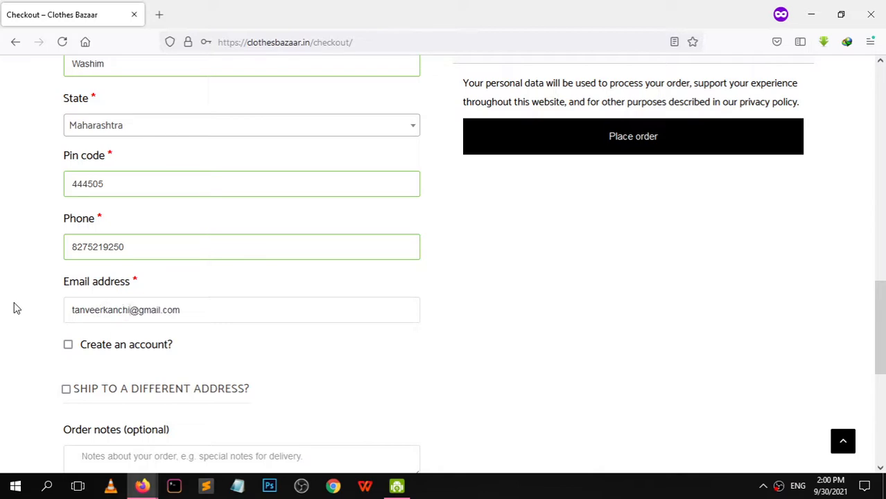
pyautogui.moveTo(877, 305); pyautogui.dragTo(879, 226)
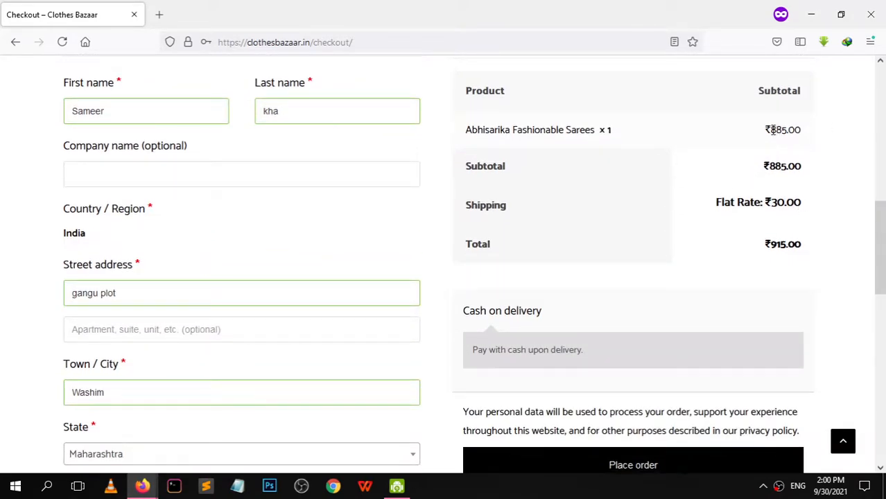
# Point out the ₹885.00 price, ₹30.00 shipping and ₹915.00 total, then place the order
pyautogui.moveTo(773, 131); pyautogui.dragTo(807, 135)
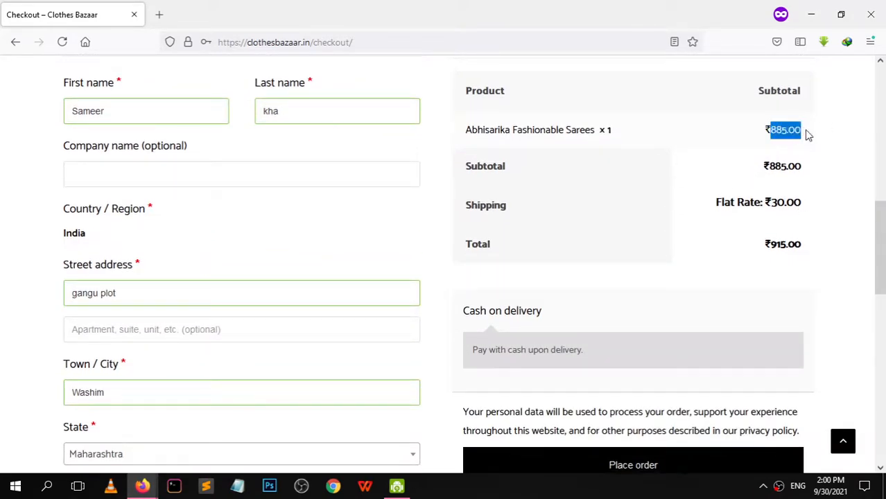
pyautogui.click(775, 208)
pyautogui.moveTo(776, 208); pyautogui.dragTo(820, 206)
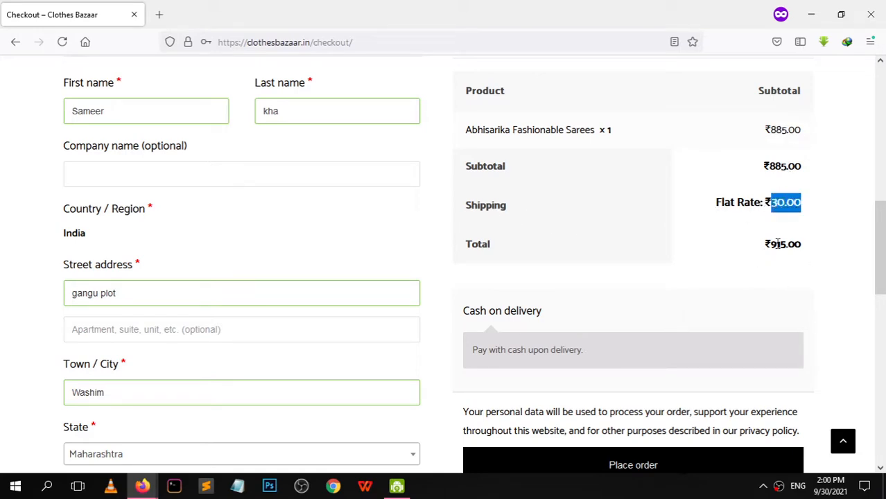
pyautogui.moveTo(774, 240); pyautogui.dragTo(833, 247)
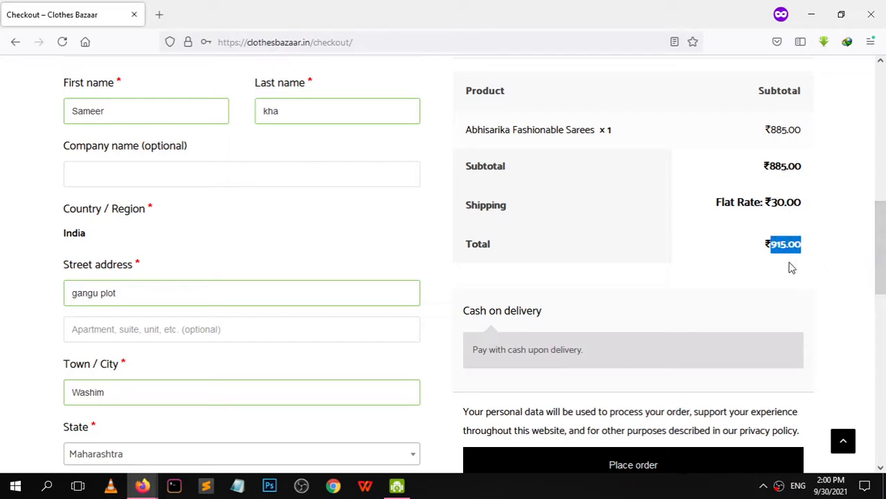
pyautogui.scroll(-3, 884, 255)
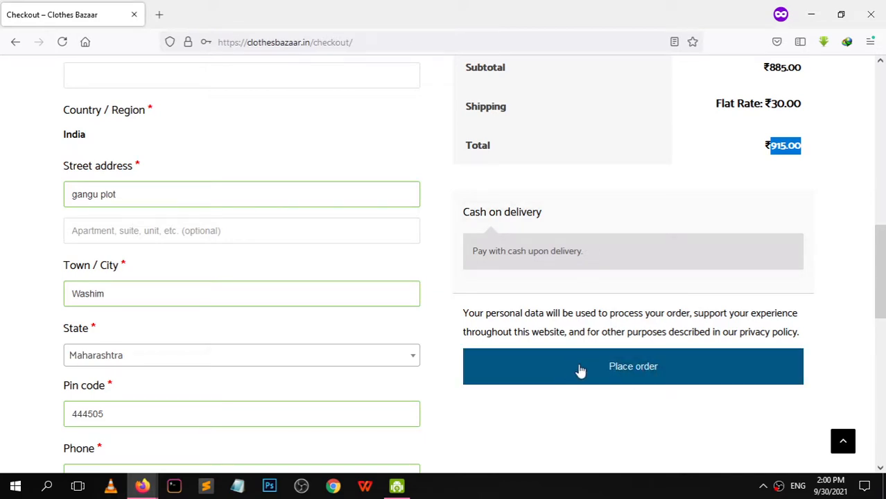
pyautogui.moveTo(880, 284); pyautogui.dragTo(865, 229)
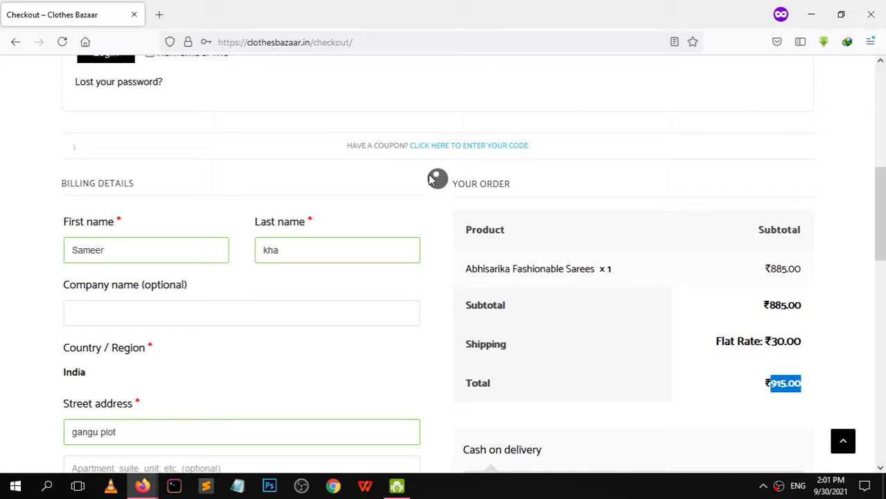
pyautogui.moveTo(880, 215); pyautogui.dragTo(867, 314)
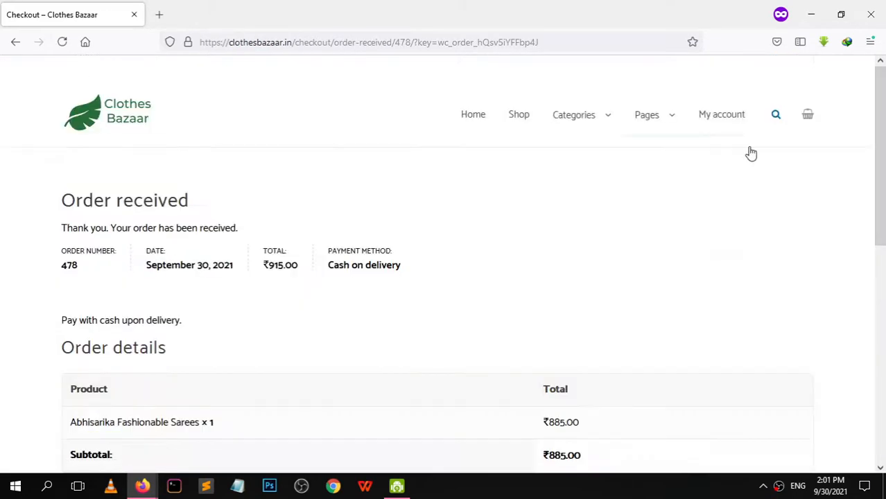
# Scroll through the Order received page, then switch back to the WordPress Edit product window
pyautogui.scroll(-3, 751, 153)
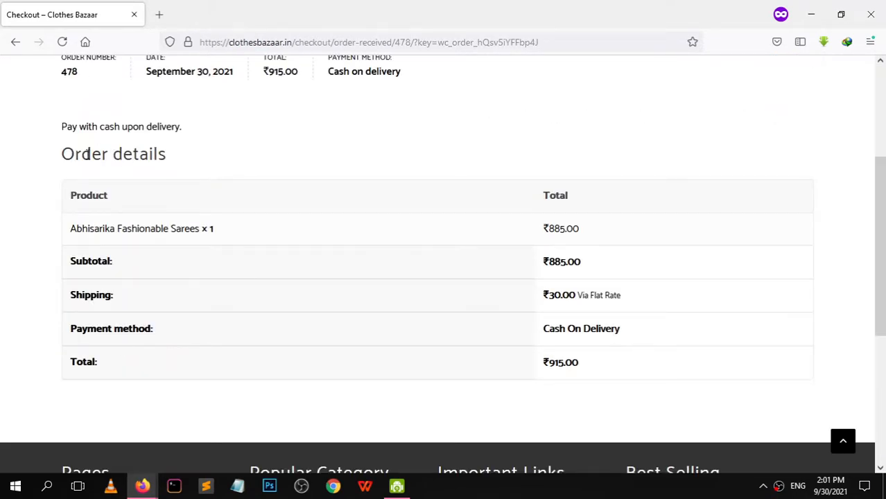
pyautogui.scroll(3, 293, 159)
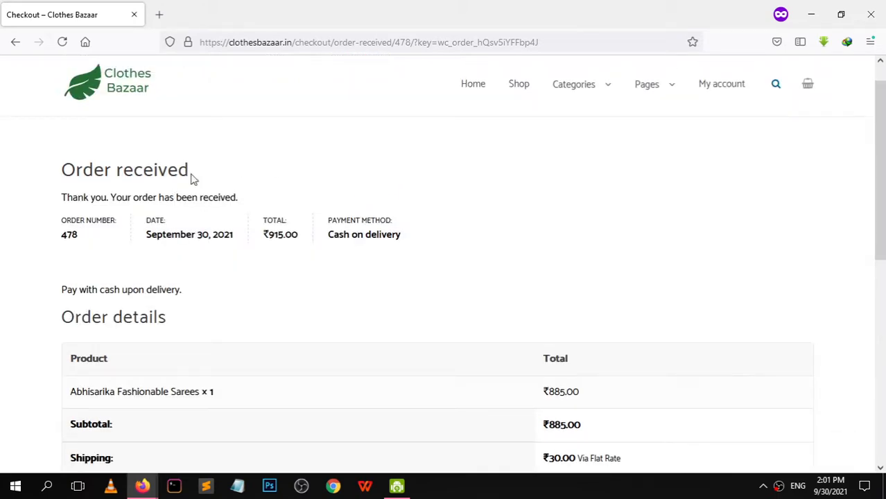
pyautogui.moveTo(142, 485)
pyautogui.click(124, 436)
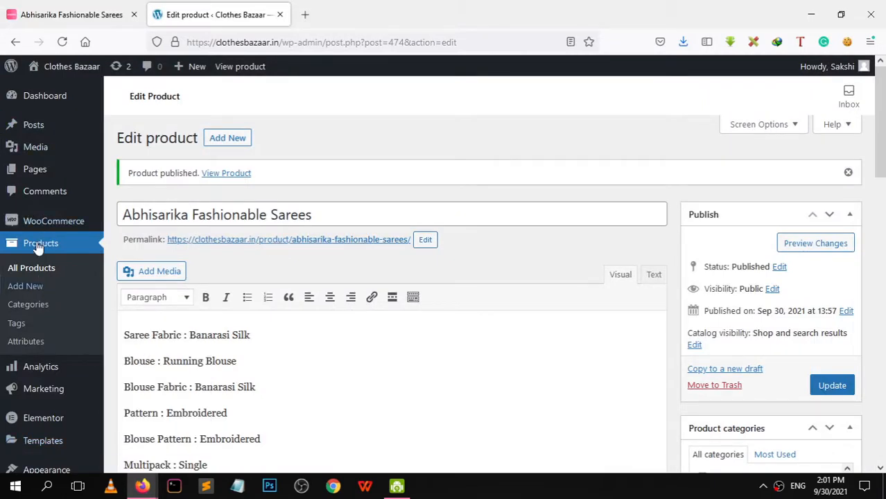
# Open WooCommerce Orders and select the newest cash-on-delivery saree order
pyautogui.moveTo(80, 231)
pyautogui.click(132, 243)
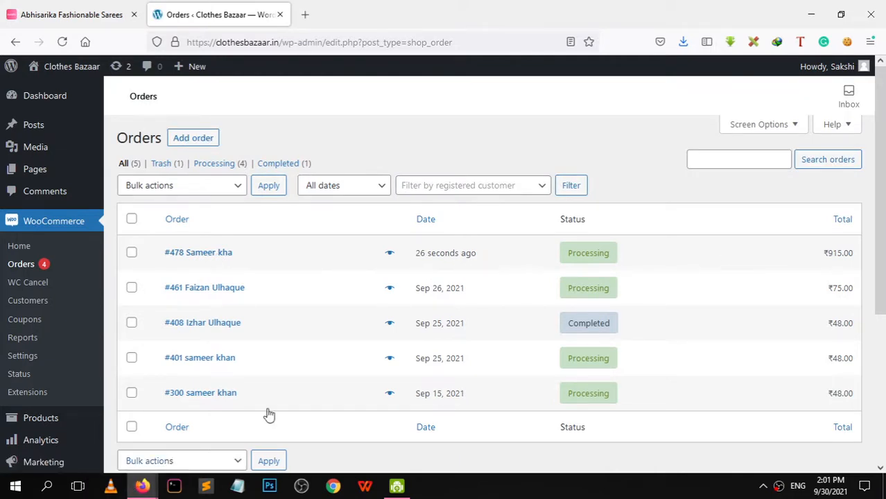
pyautogui.click(202, 255)
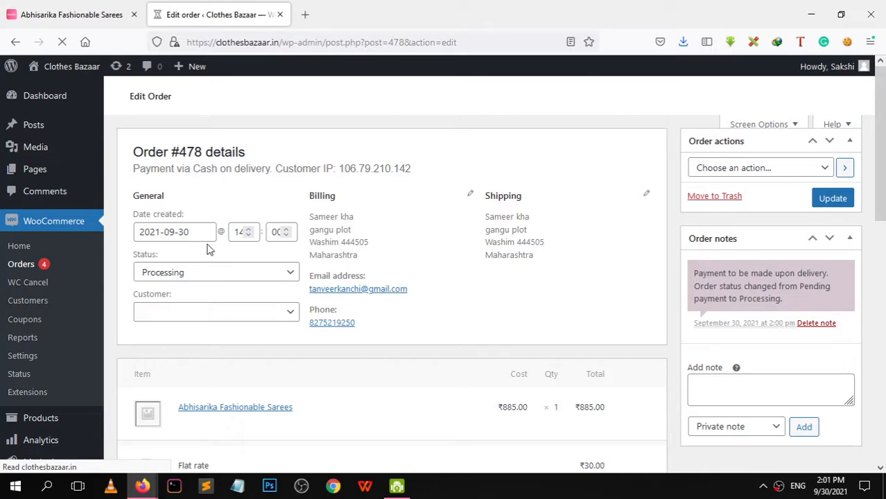
# Change the saree order's status from Processing to Completed, update it, and return to Meesho
pyautogui.scroll(-3, 201, 243)
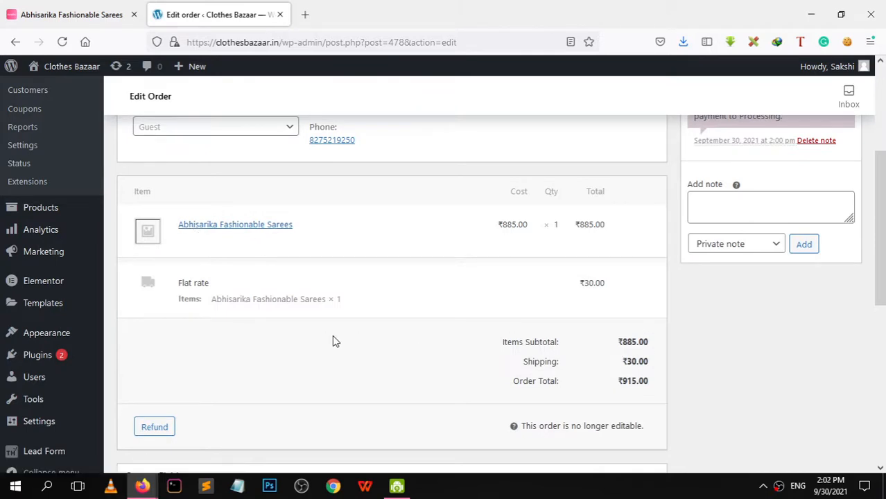
pyautogui.moveTo(614, 348); pyautogui.dragTo(657, 349)
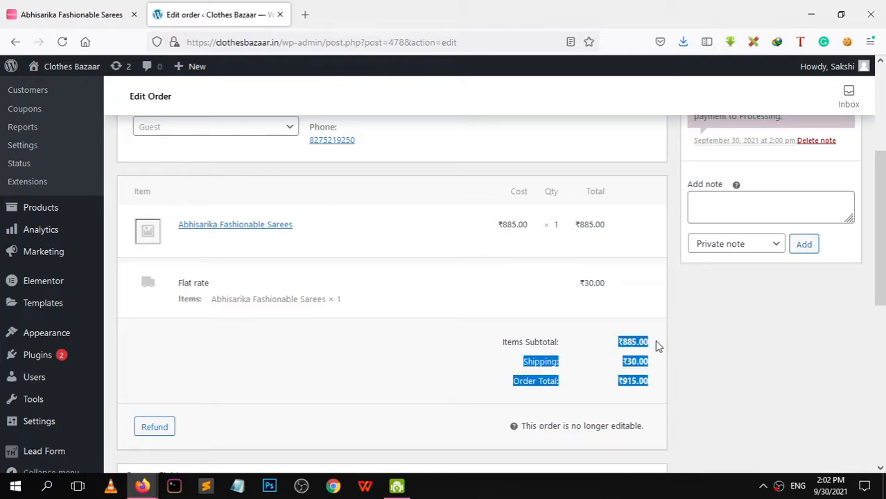
pyautogui.moveTo(884, 253); pyautogui.dragTo(860, 171)
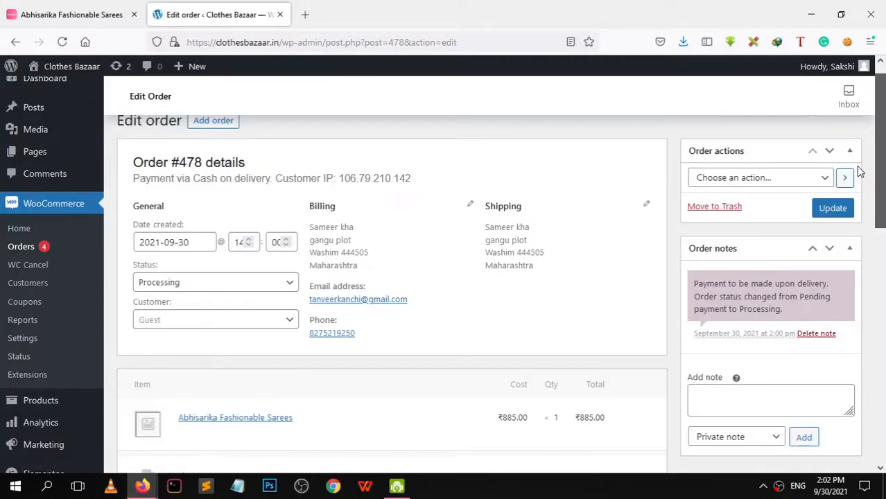
pyautogui.click(271, 283)
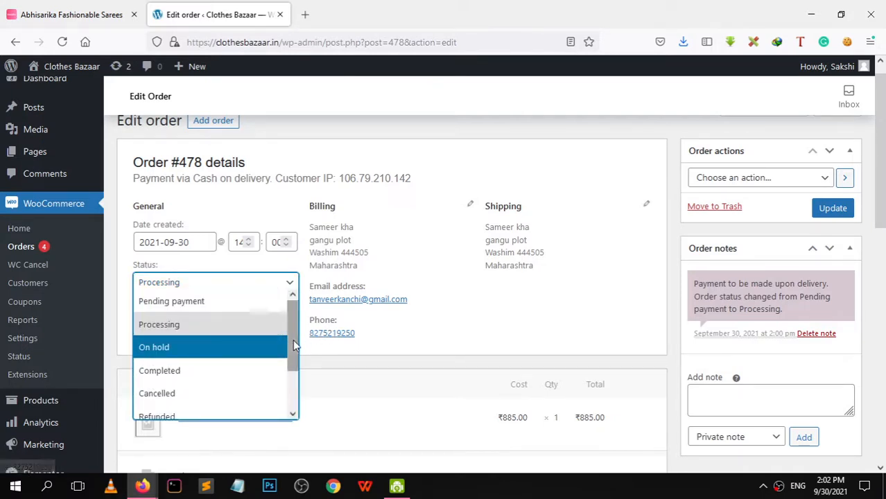
pyautogui.moveTo(293, 339)
pyautogui.mouseDown()
pyautogui.moveTo(290, 394)
pyautogui.moveTo(292, 329)
pyautogui.mouseUp()
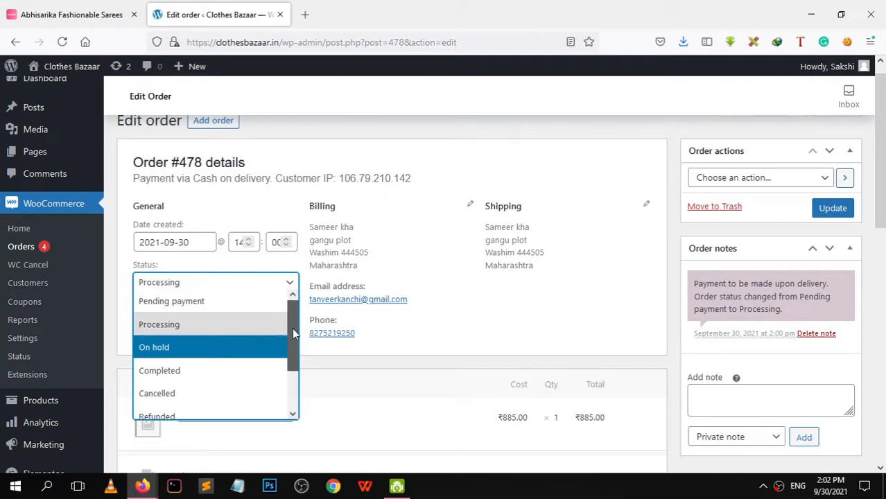
pyautogui.click(168, 380)
pyautogui.click(825, 211)
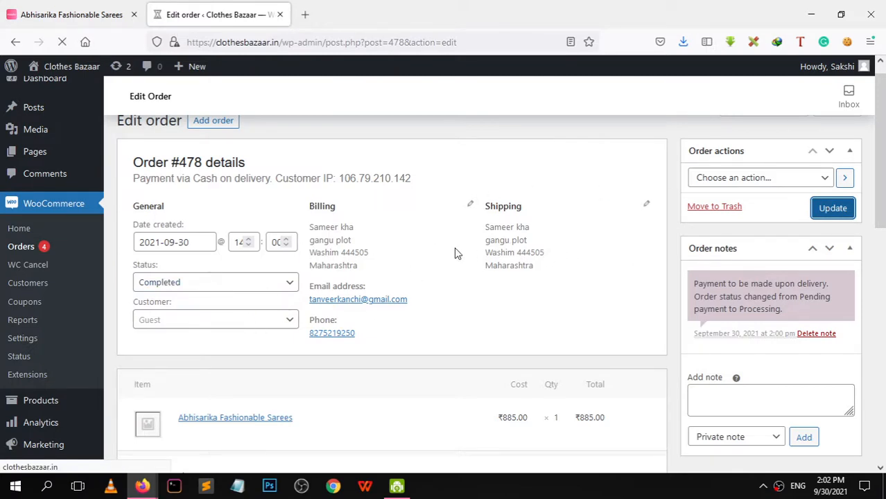
pyautogui.moveTo(885, 163)
pyautogui.mouseDown()
pyautogui.moveTo(884, 202)
pyautogui.moveTo(884, 150)
pyautogui.mouseUp()
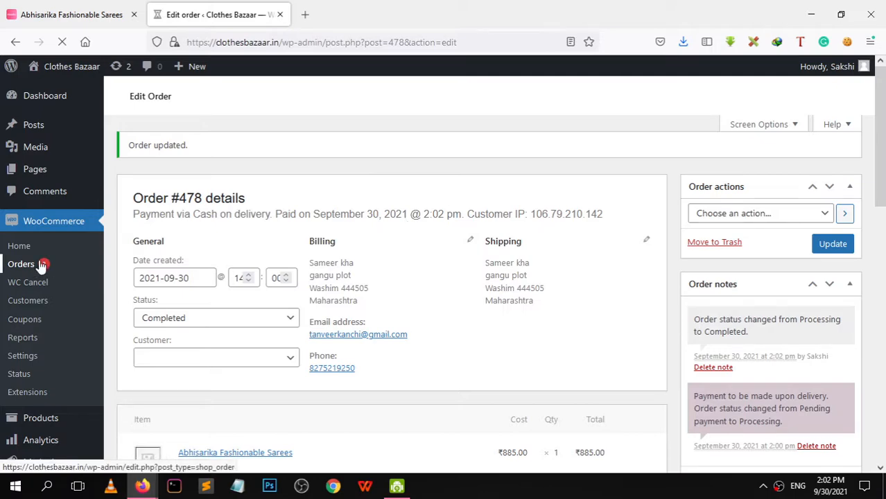
pyautogui.click(73, 14)
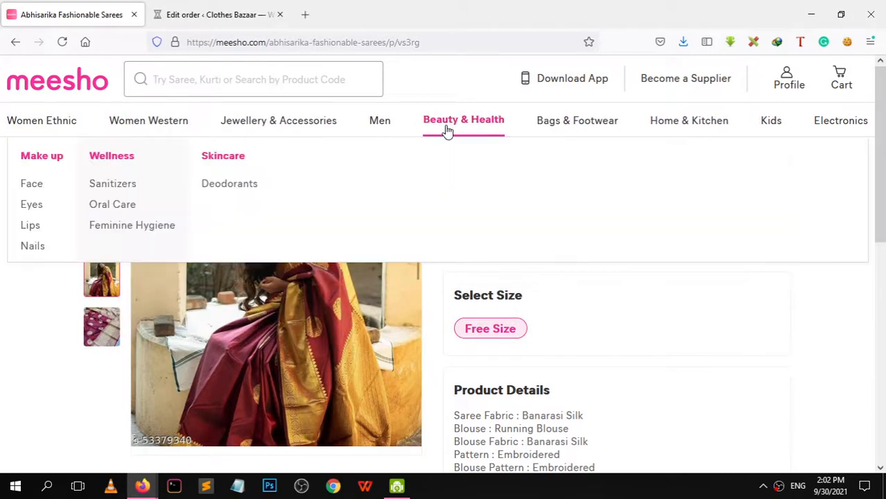
# Open the black ₹395 handbag listing and save its photo to the Desktop as bag
pyautogui.moveTo(384, 129)
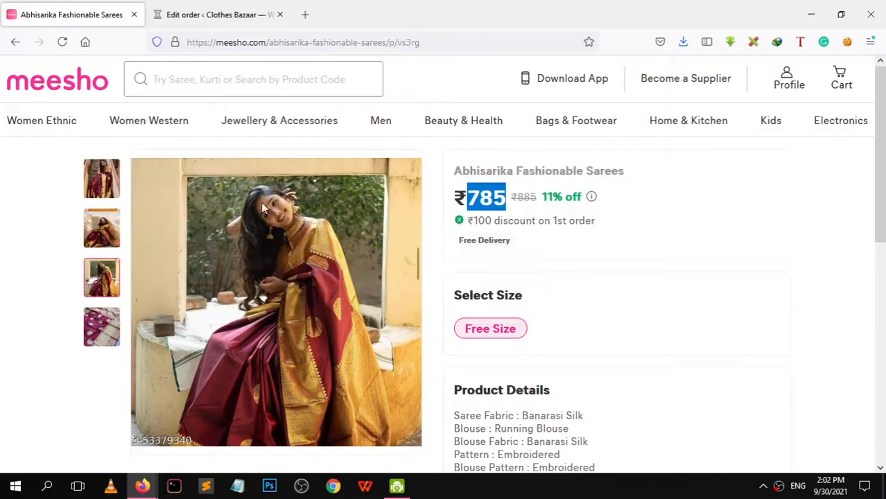
pyautogui.moveTo(301, 130)
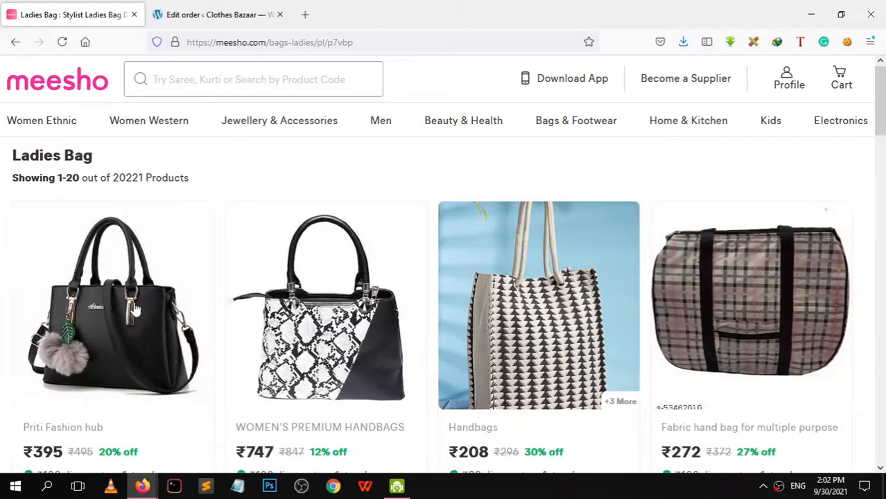
pyautogui.scroll(-1, 316, 242)
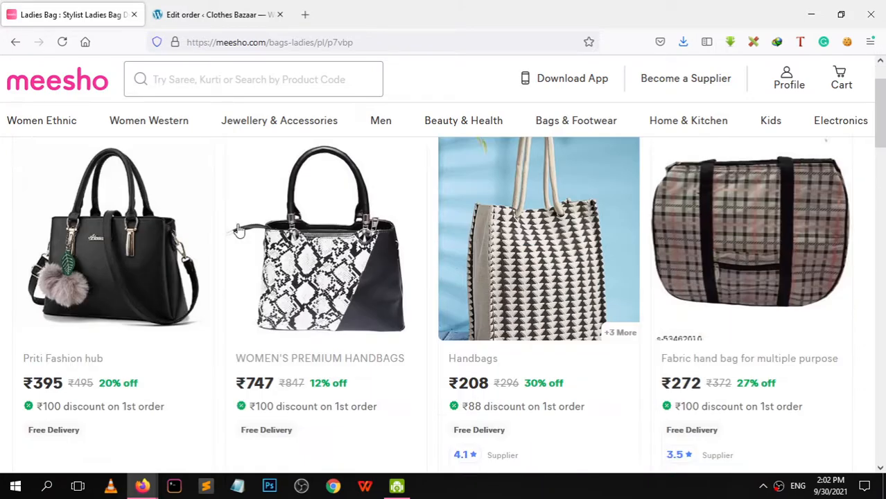
pyautogui.click(118, 243)
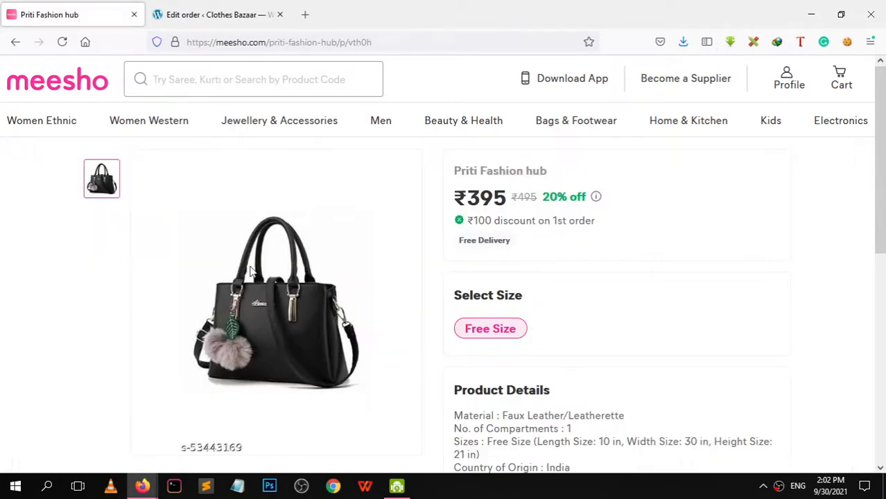
pyautogui.rightClick(252, 269)
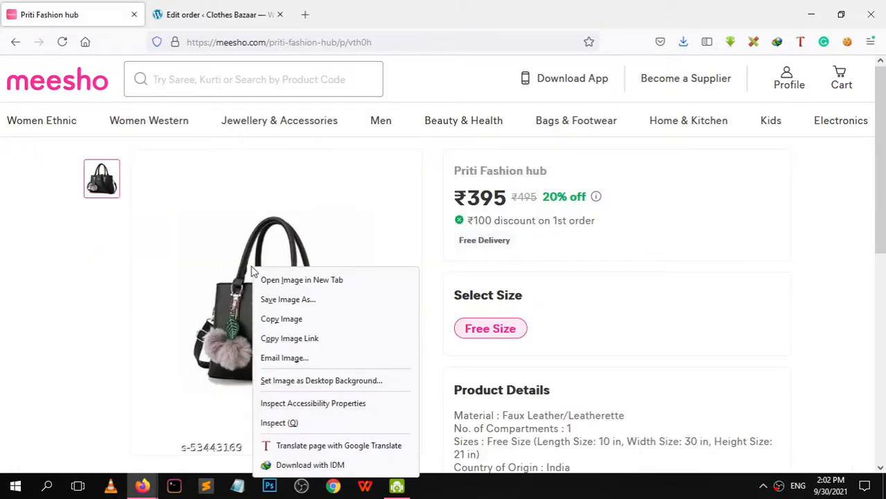
pyautogui.click(289, 302)
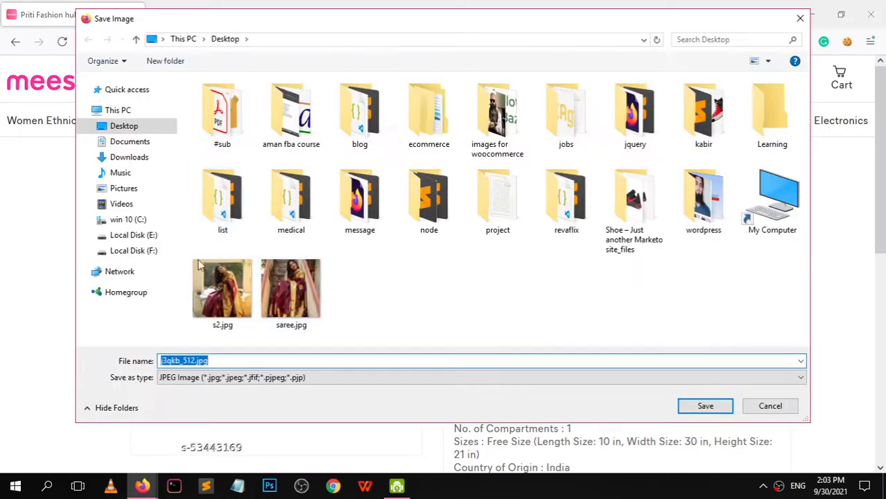
pyautogui.write('bag')
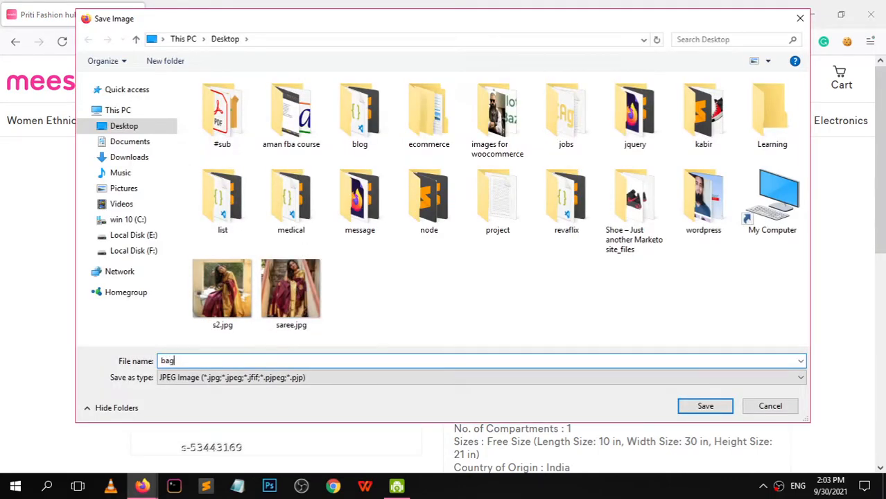
pyautogui.click(712, 406)
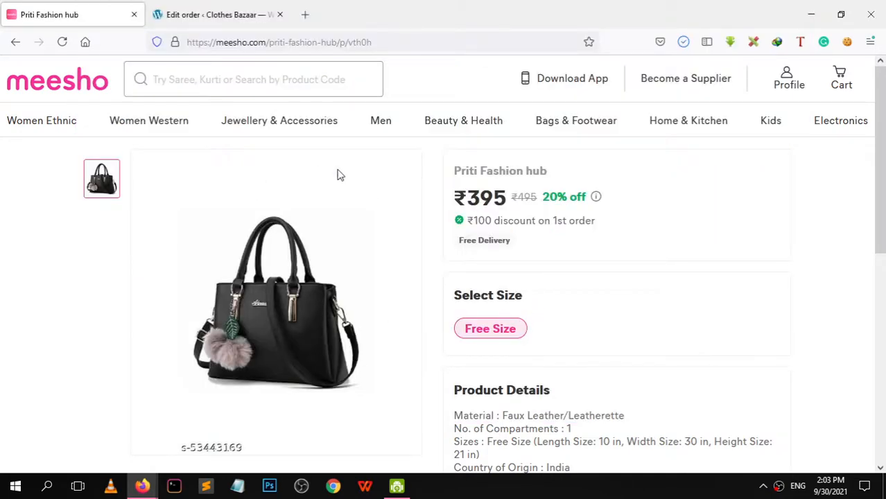
# Copy the handbag's product title 'Priti Fashion hub'
pyautogui.moveTo(457, 171); pyautogui.dragTo(551, 171)
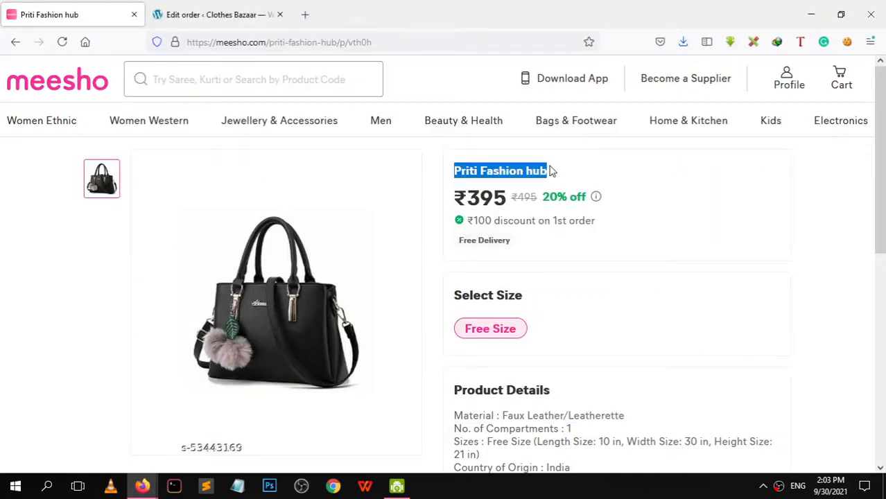
pyautogui.rightClick(533, 166)
pyautogui.click(542, 177)
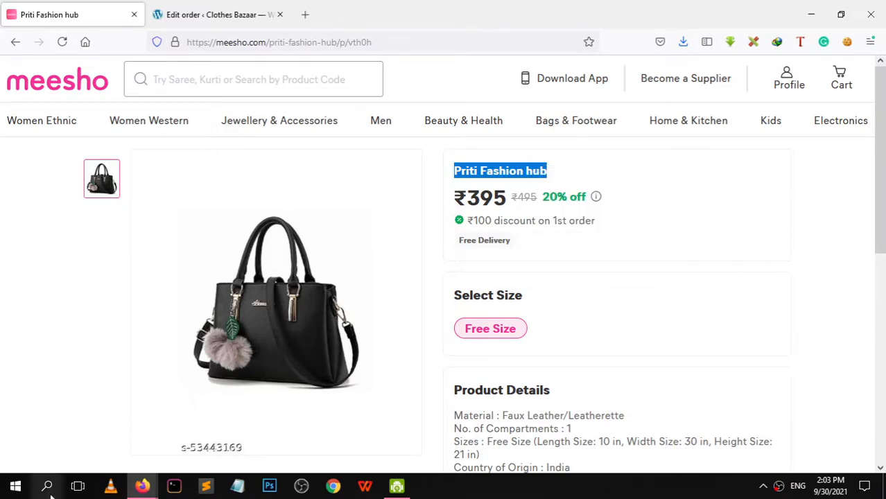
# From the admin tab, start a new product and paste 'Priti Fashion hub' as its title
pyautogui.moveTo(142, 486)
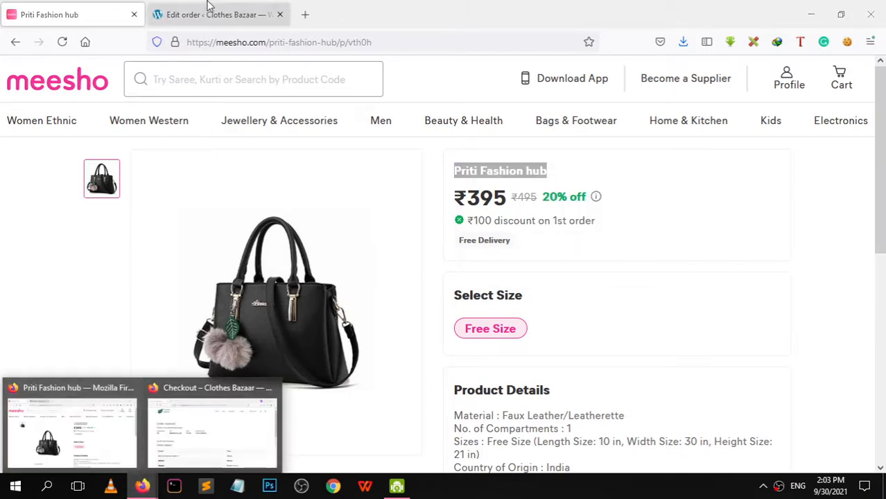
pyautogui.click(208, 14)
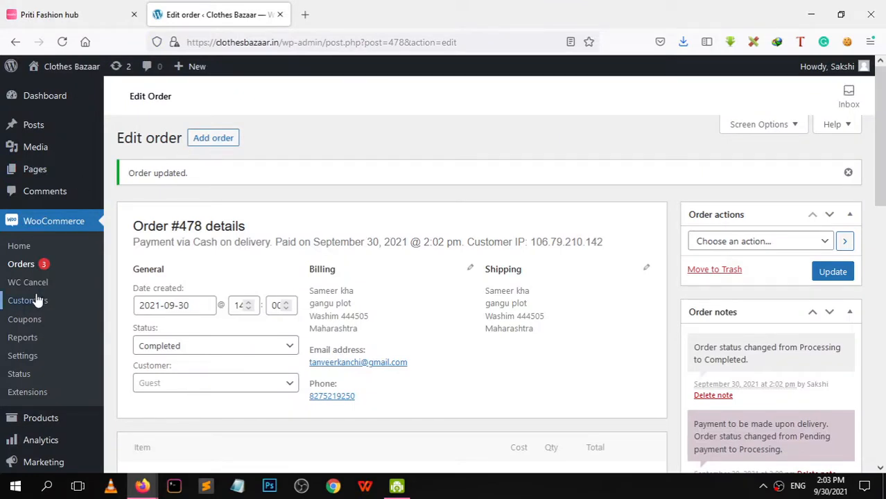
pyautogui.moveTo(16, 420)
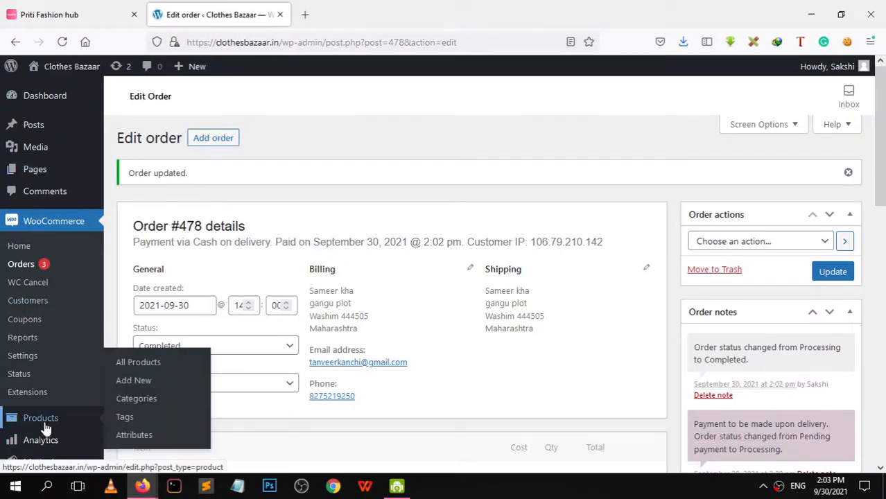
pyautogui.click(145, 383)
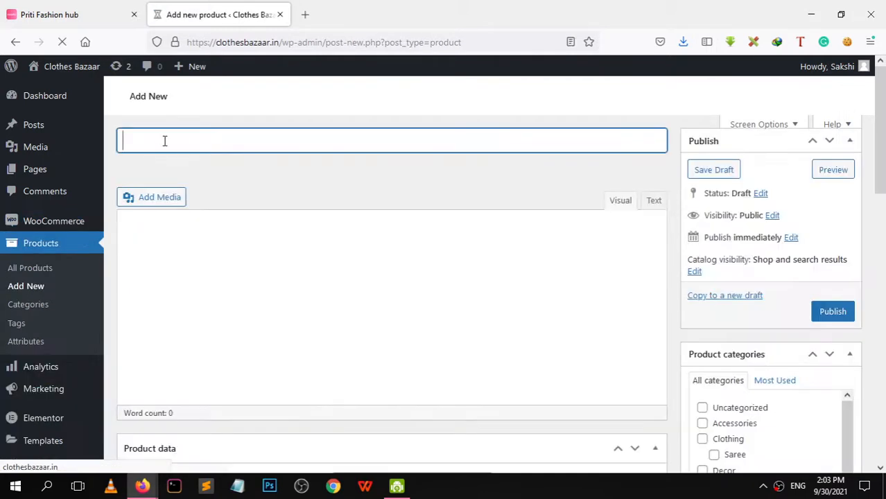
pyautogui.rightClick(165, 141)
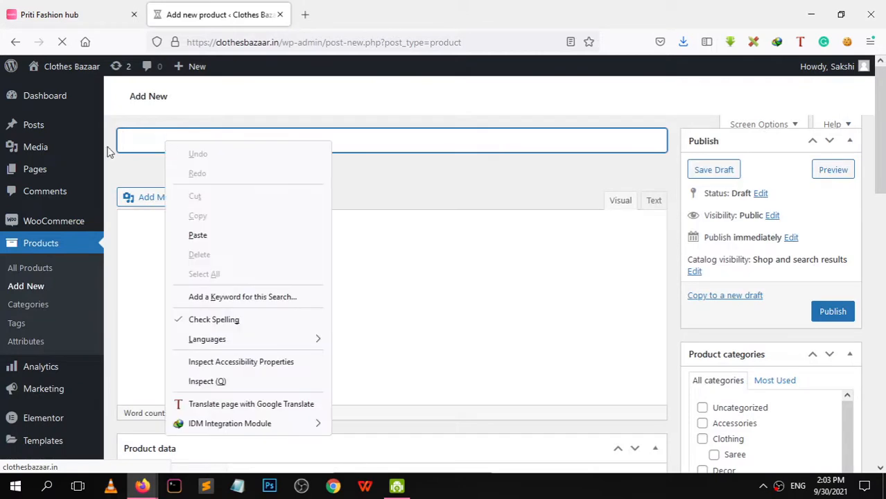
pyautogui.click(198, 236)
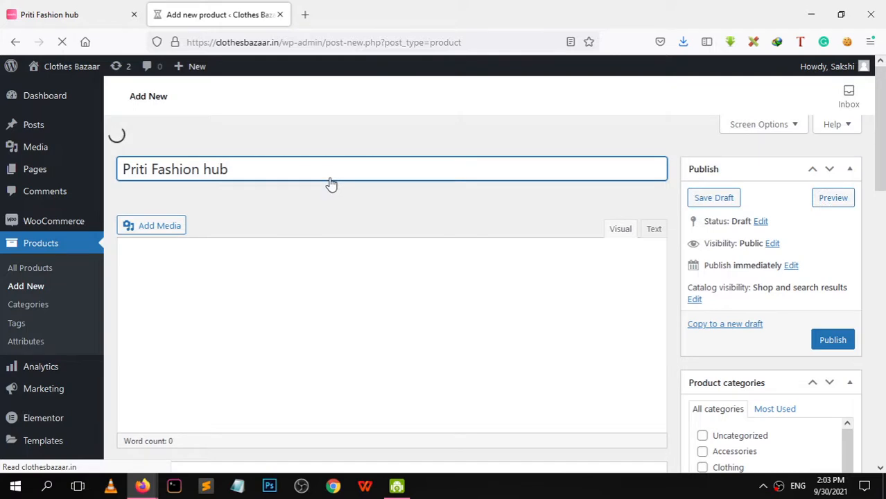
# Open the product image chooser and browse the computer for an image file
pyautogui.moveTo(881, 152); pyautogui.dragTo(884, 430)
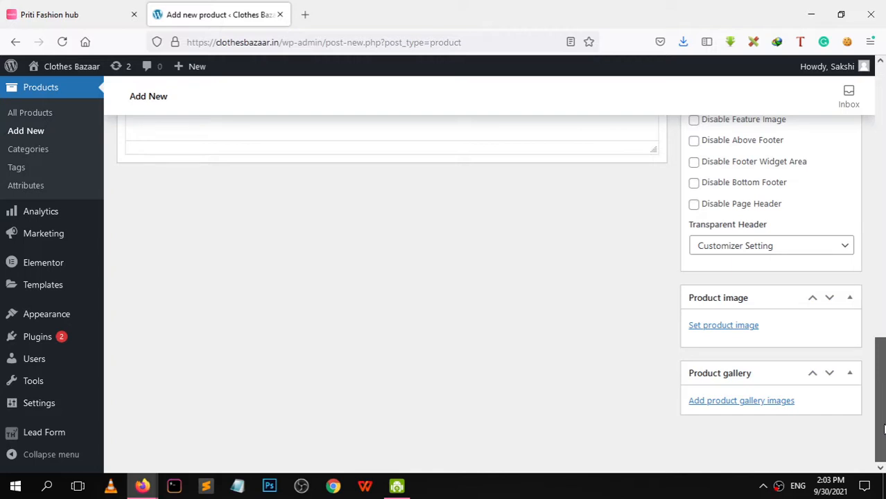
pyautogui.scroll(1, 705, 352)
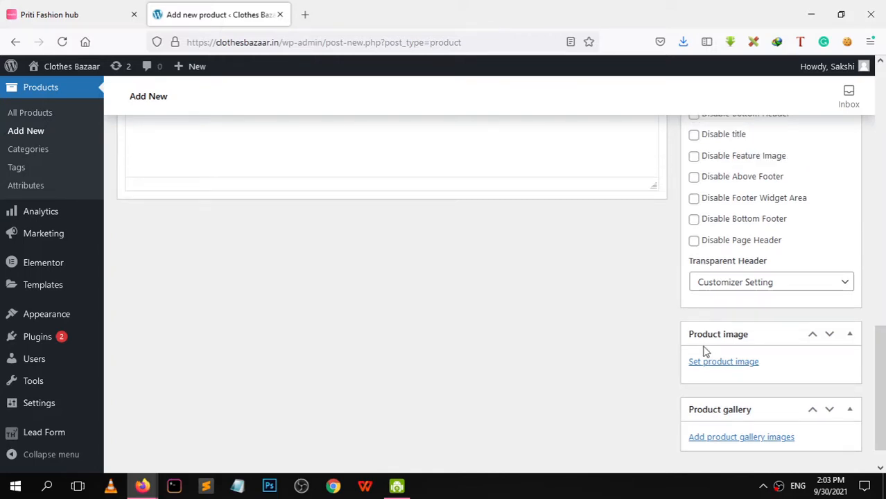
pyautogui.click(708, 361)
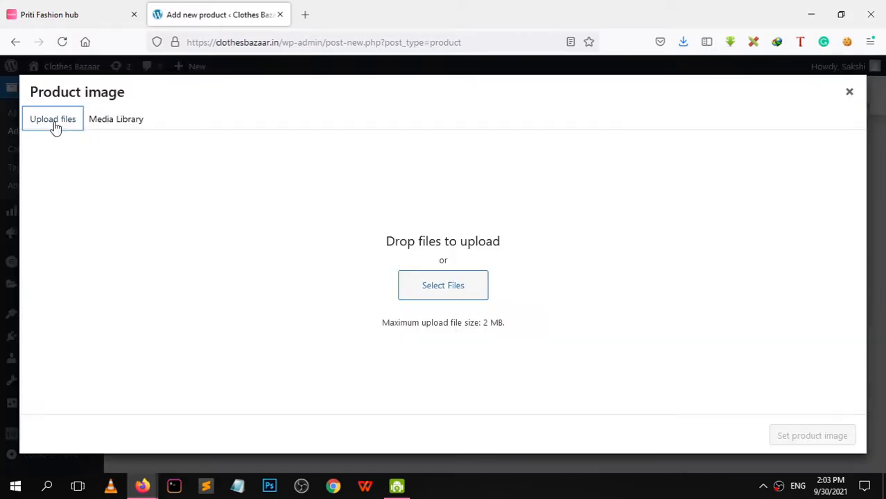
pyautogui.click(439, 301)
# Upload bag.jpg from the Desktop and set the black handbag photo as the product image
pyautogui.click(297, 280)
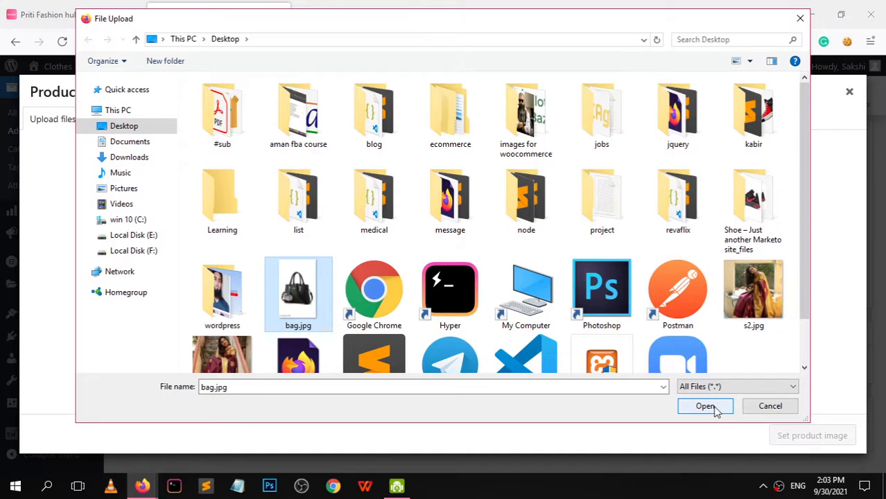
pyautogui.click(705, 406)
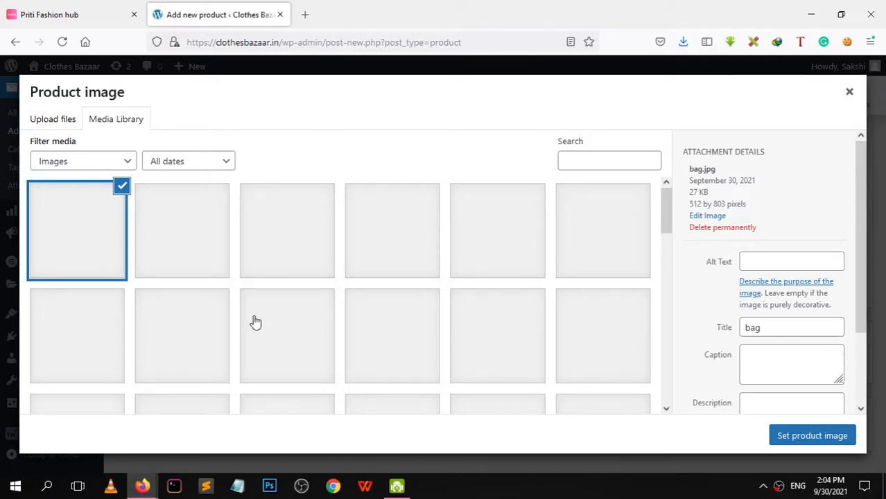
pyautogui.scroll(-2, 862, 287)
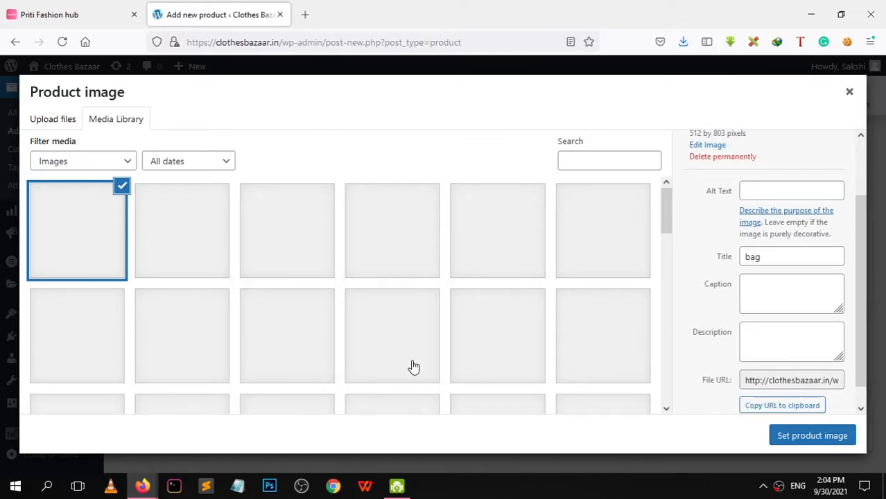
pyautogui.click(806, 437)
pyautogui.scroll(-3, 883, 442)
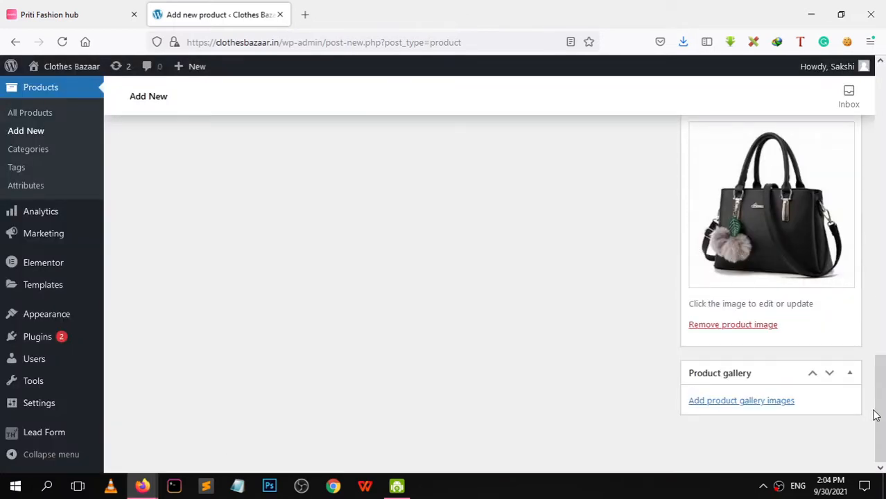
pyautogui.moveTo(875, 414); pyautogui.dragTo(844, 206)
# Copy the Meesho Product Details text, from Material to India, into the product description editor
pyautogui.scroll(3, 196, 265)
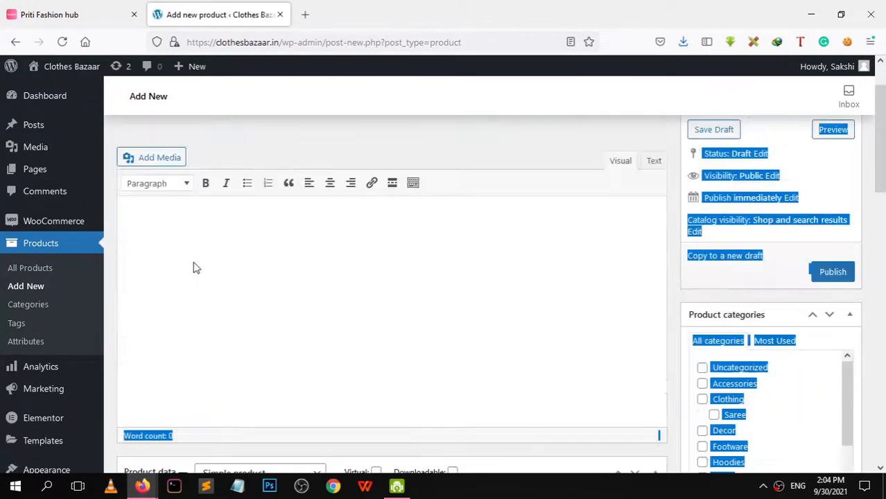
pyautogui.click(197, 263)
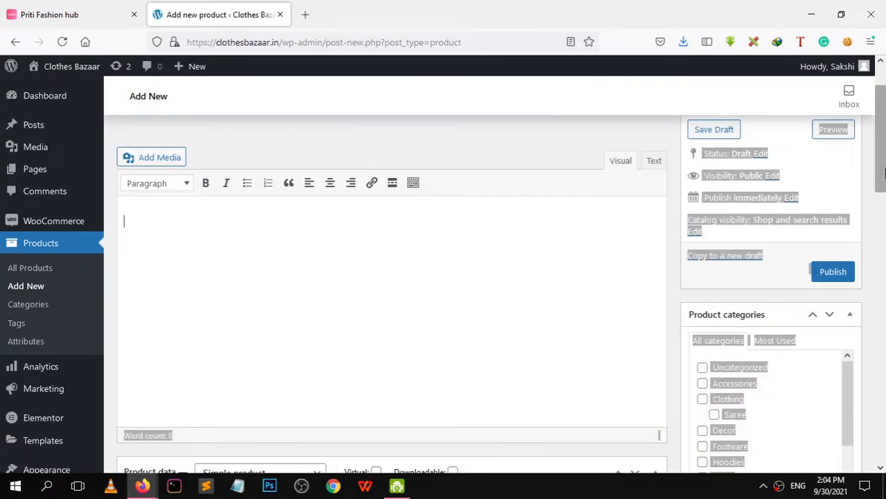
pyautogui.scroll(1, 882, 153)
pyautogui.hotkey('ctrl', 'shift', 'Tab')
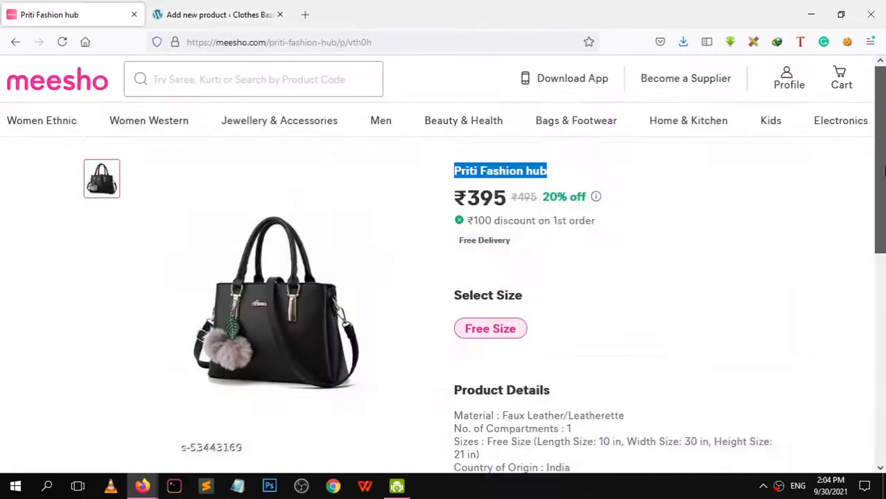
pyautogui.scroll(-2, 876, 237)
pyautogui.moveTo(454, 270); pyautogui.dragTo(589, 328)
pyautogui.rightClick(505, 273)
pyautogui.click(521, 287)
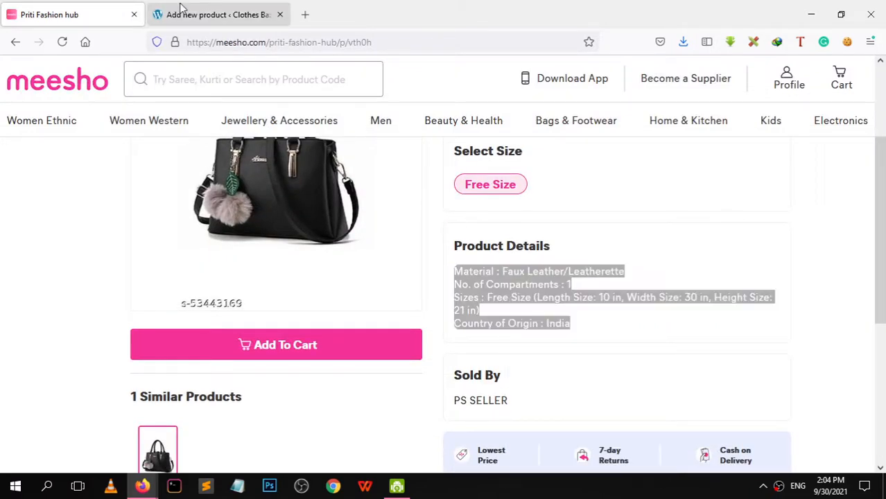
pyautogui.click(173, 15)
pyautogui.rightClick(162, 282)
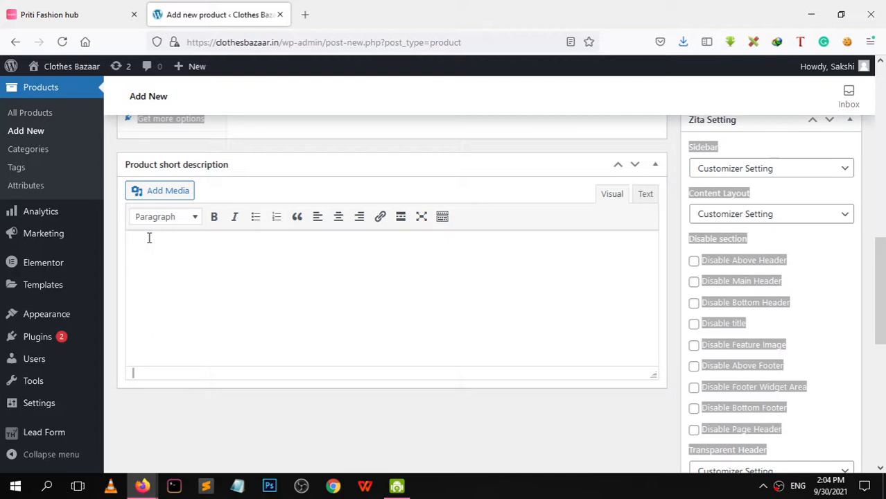
pyautogui.scroll(5, 149, 238)
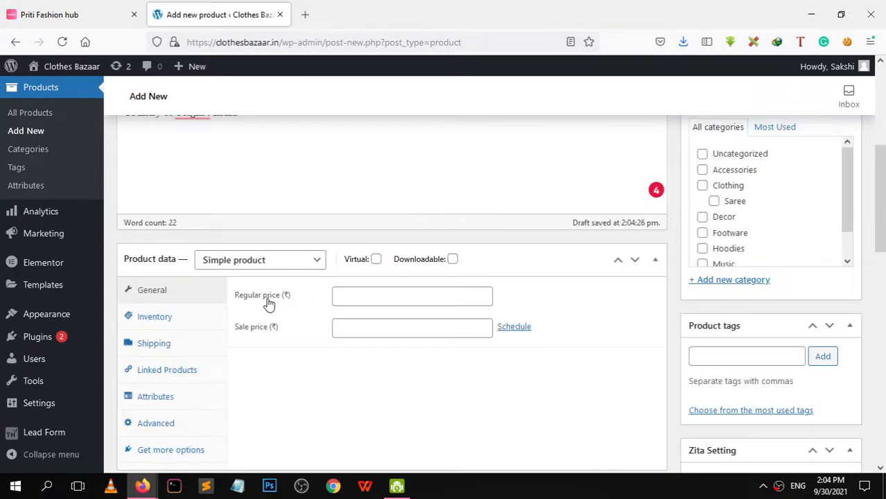
# Set the regular price to 495 after checking the price on the Meesho listing
pyautogui.click(357, 299)
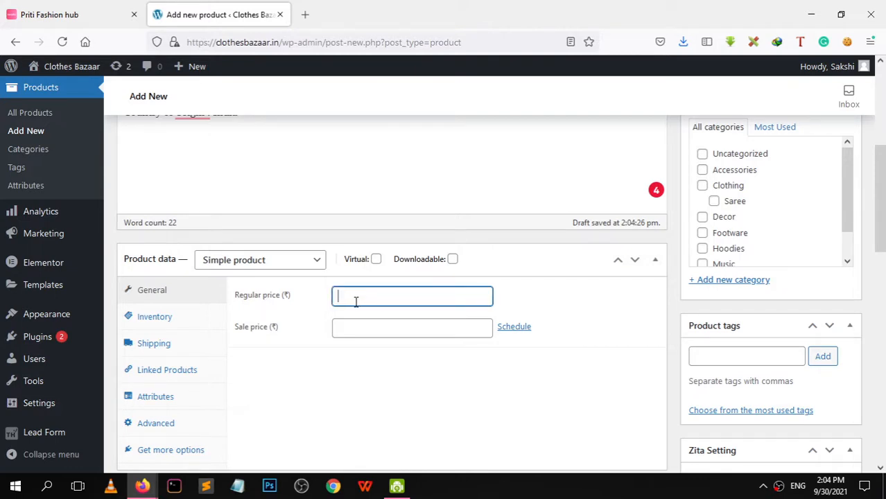
pyautogui.click(76, 14)
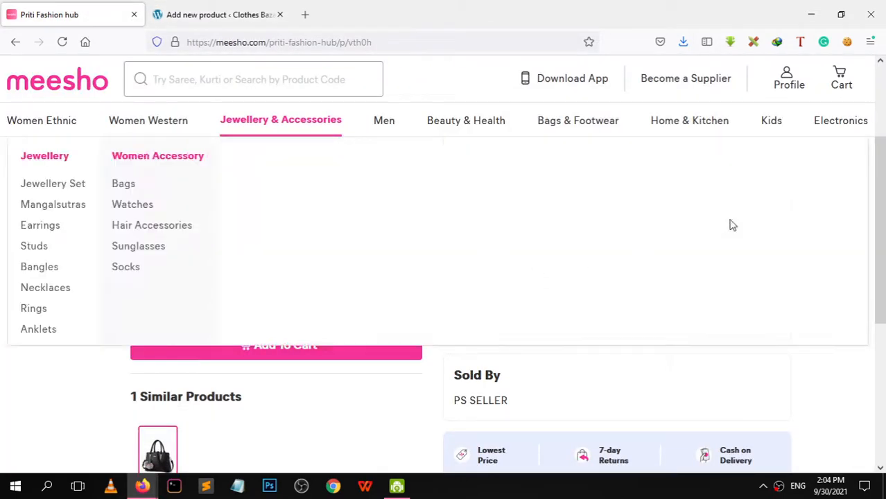
pyautogui.scroll(3, 877, 228)
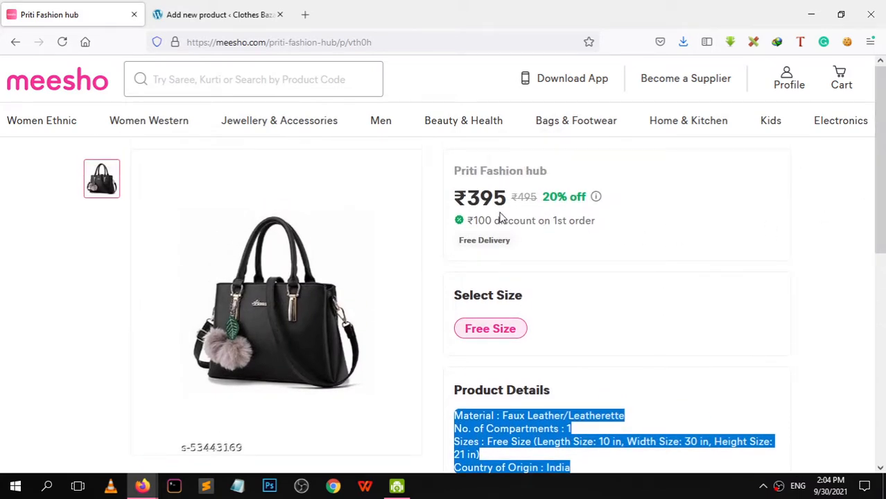
pyautogui.moveTo(508, 201); pyautogui.dragTo(471, 202)
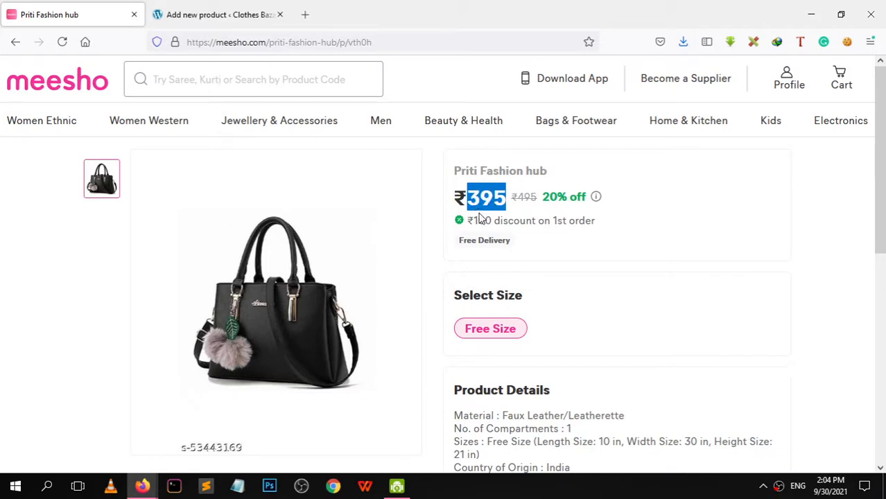
pyautogui.click(201, 14)
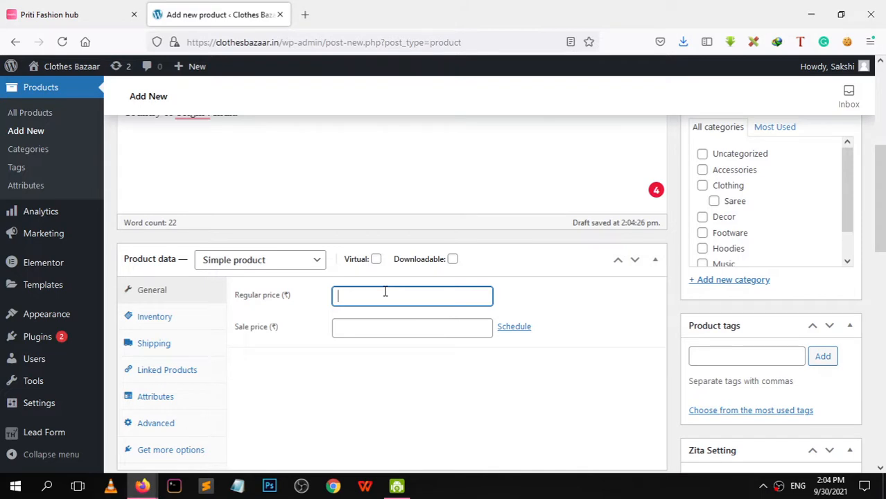
pyautogui.write('5')
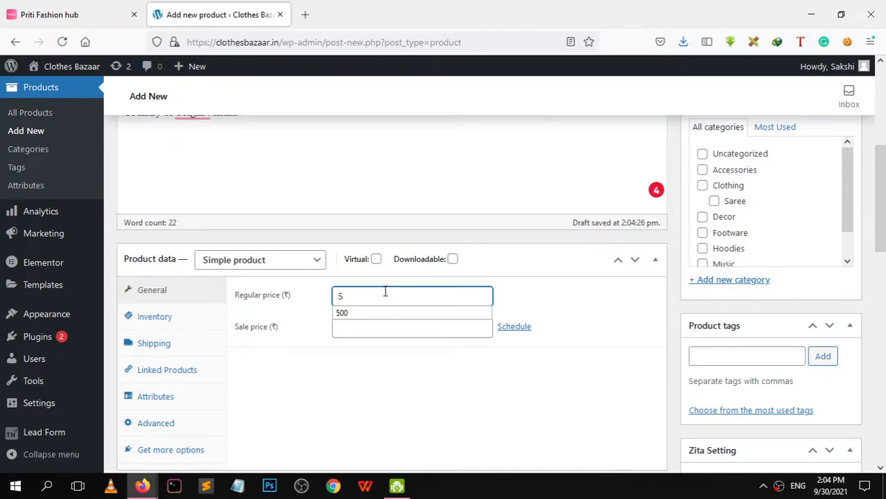
pyautogui.press('BackSpace')
pyautogui.write('495')
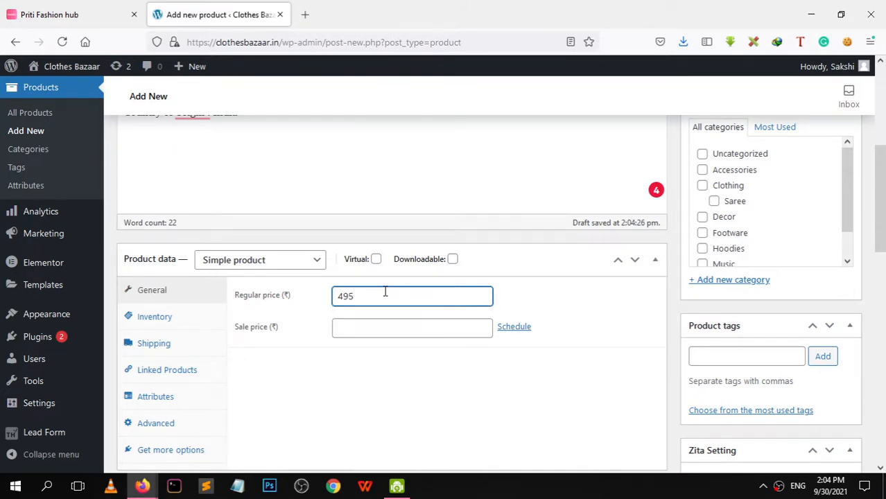
pyautogui.scroll(2, 385, 292)
pyautogui.click(111, 7)
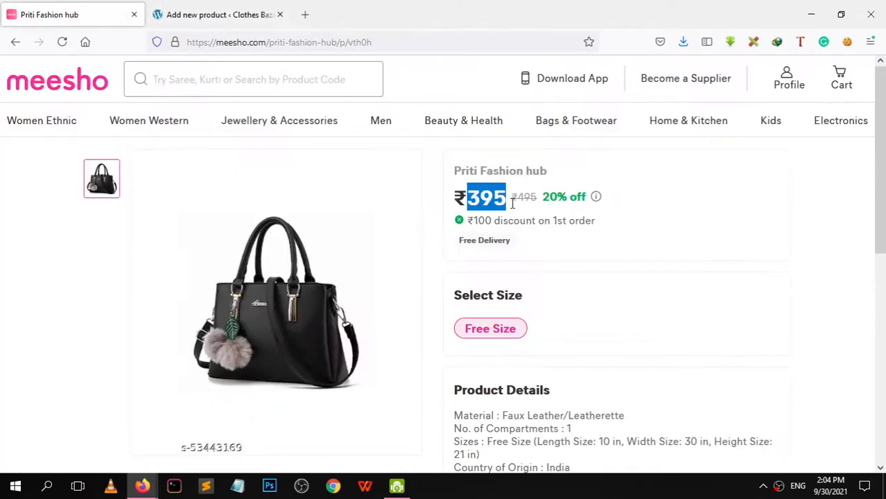
pyautogui.click(214, 17)
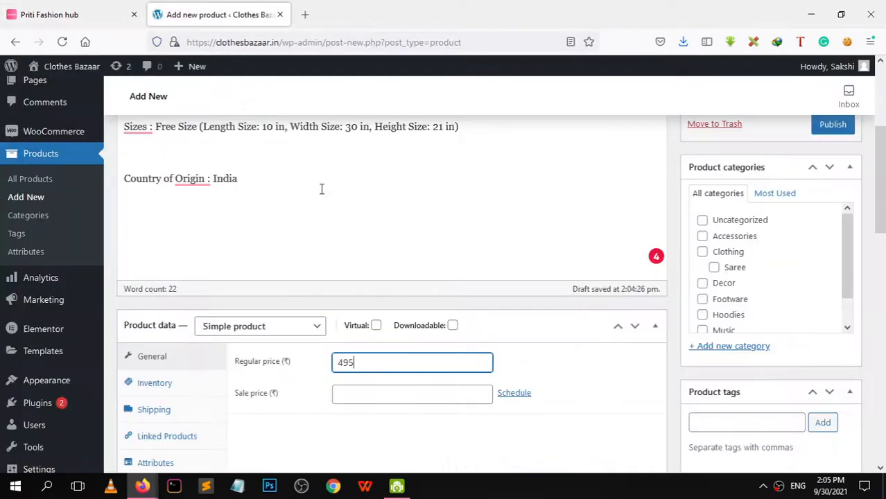
# Work in the sale price field, select the 495 regular price value, and scroll the form
pyautogui.click(361, 393)
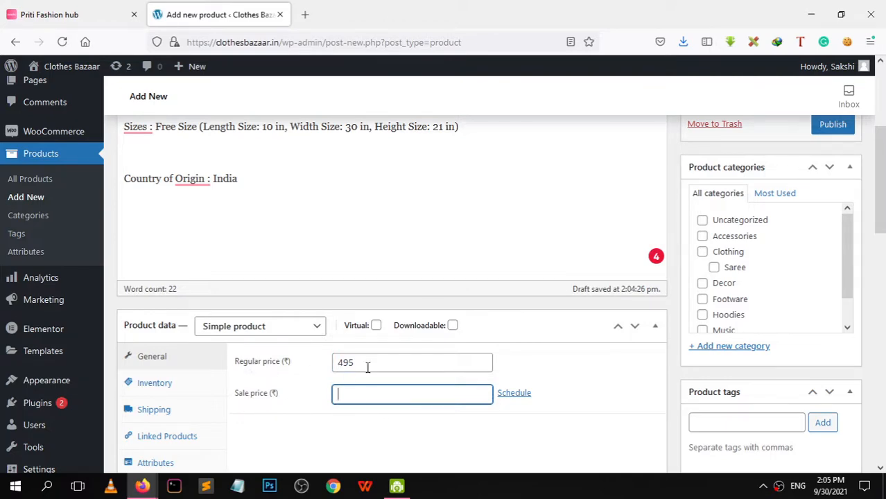
pyautogui.moveTo(366, 365); pyautogui.dragTo(293, 368)
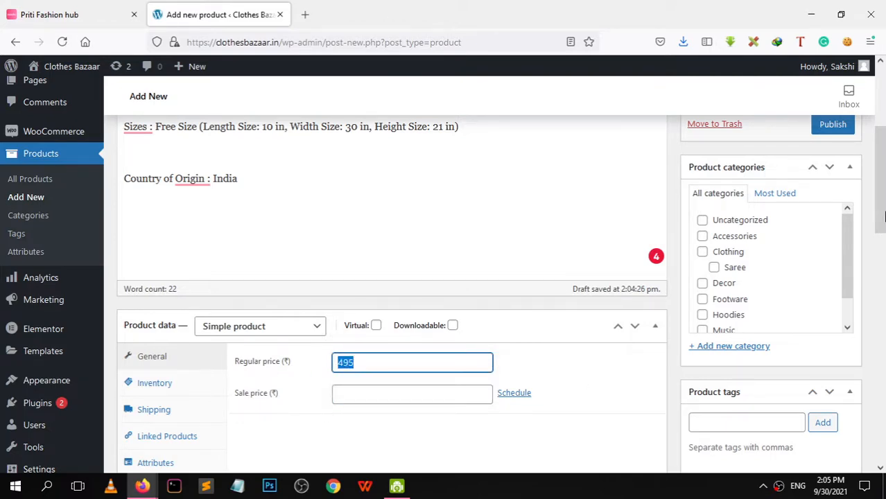
pyautogui.scroll(-3, 884, 217)
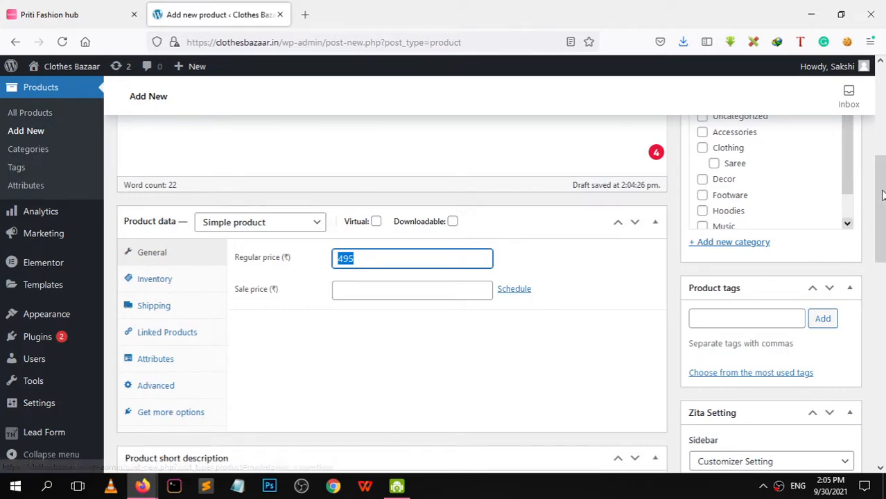
pyautogui.moveTo(882, 195); pyautogui.dragTo(882, 253)
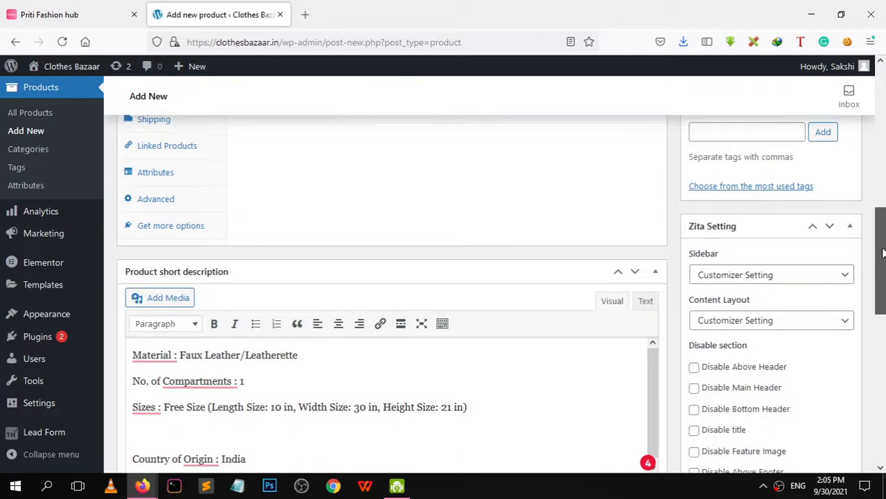
pyautogui.scroll(3, 882, 253)
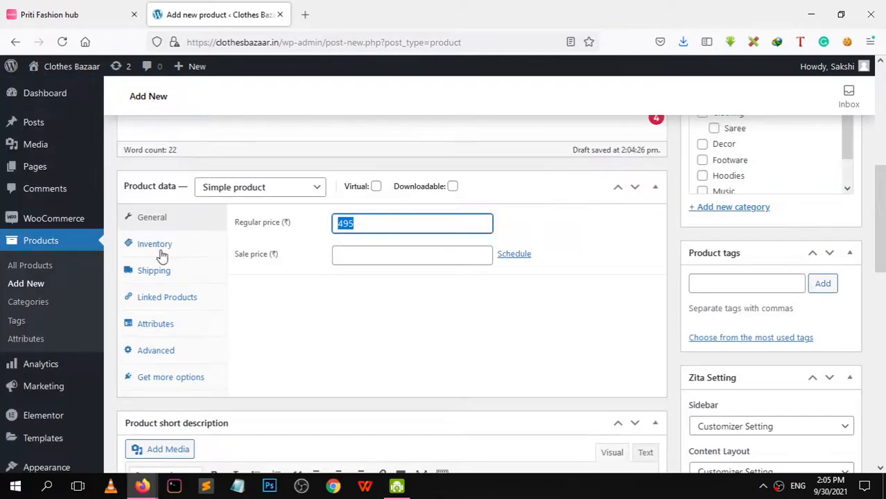
# Read the Meesho product code and enter SKU 53445169 in the Inventory settings
pyautogui.click(160, 255)
pyautogui.click(128, 20)
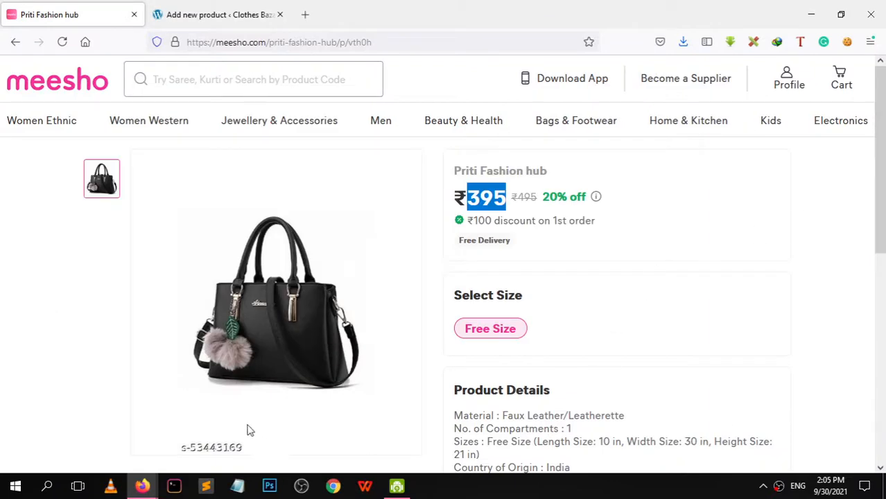
pyautogui.scroll(-2, 884, 234)
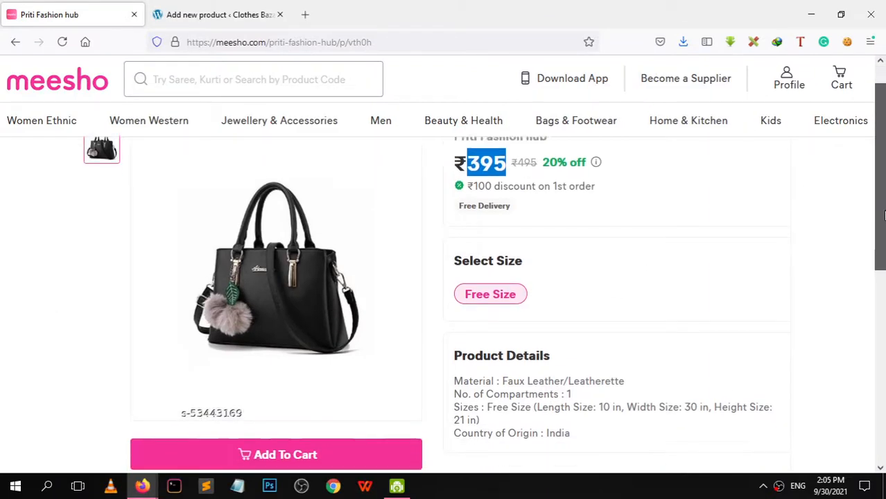
pyautogui.scroll(-3, 883, 234)
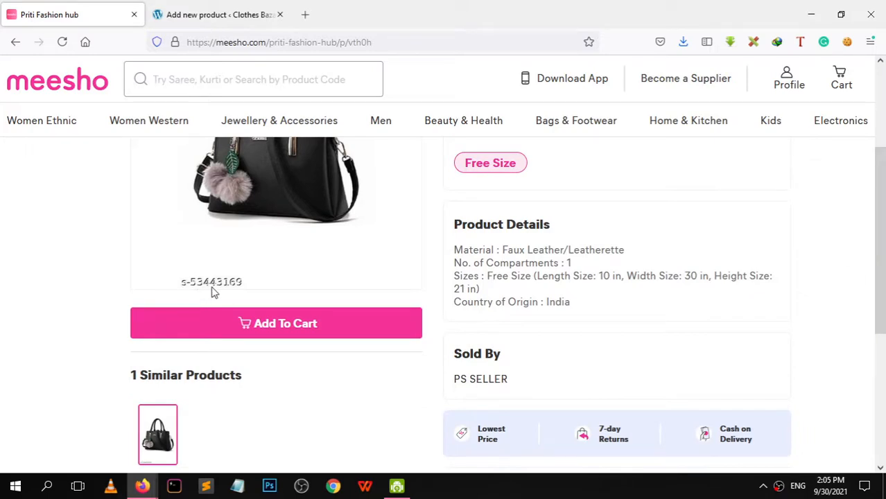
pyautogui.click(215, 14)
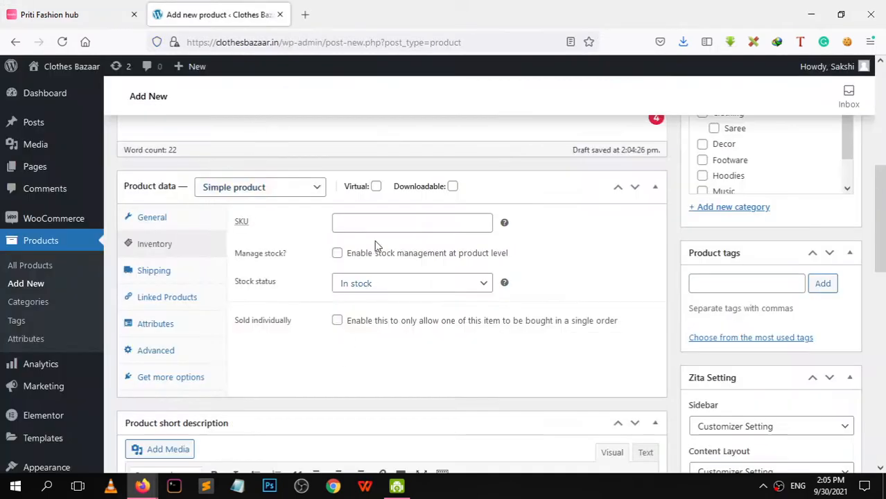
pyautogui.click(356, 222)
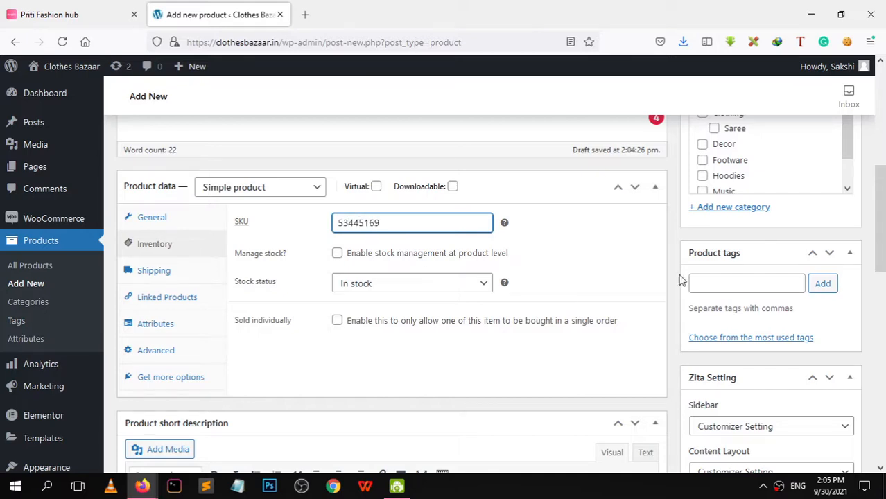
pyautogui.scroll(-2, 880, 257)
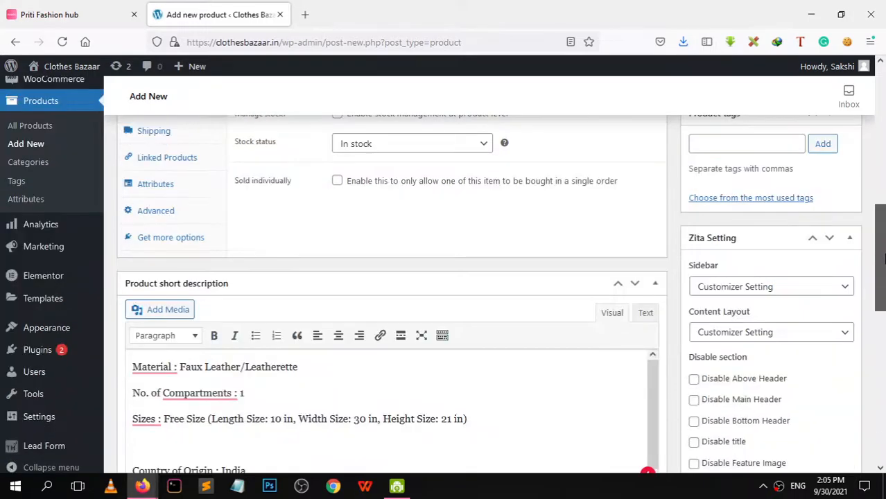
pyautogui.scroll(-5, 881, 256)
pyautogui.scroll(6, 854, 246)
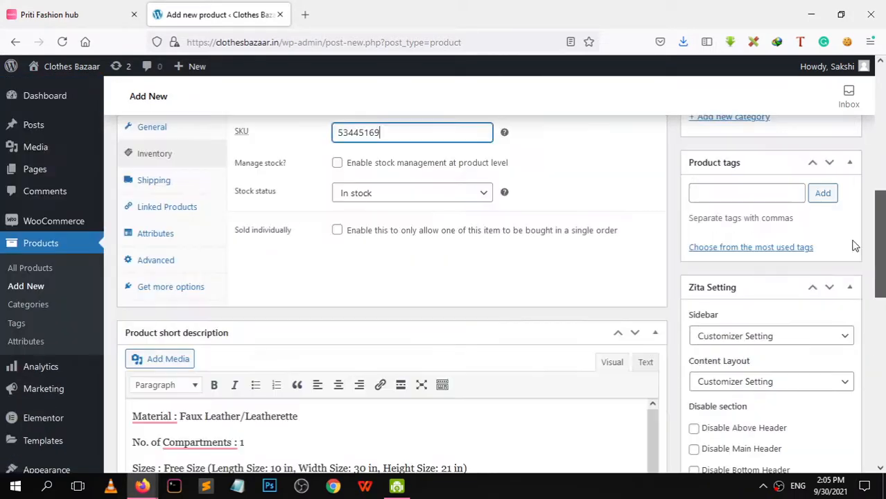
pyautogui.scroll(1, 854, 246)
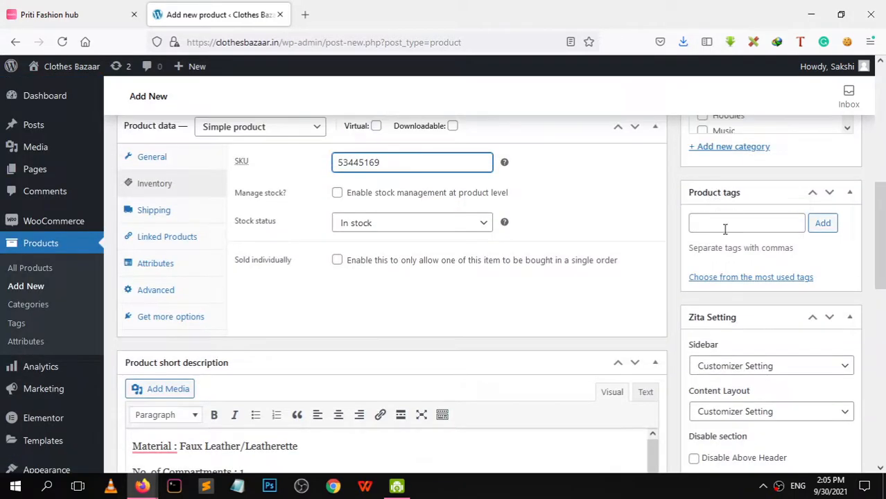
# Add the product tags Bags, Women Bags and black color bags
pyautogui.click(725, 229)
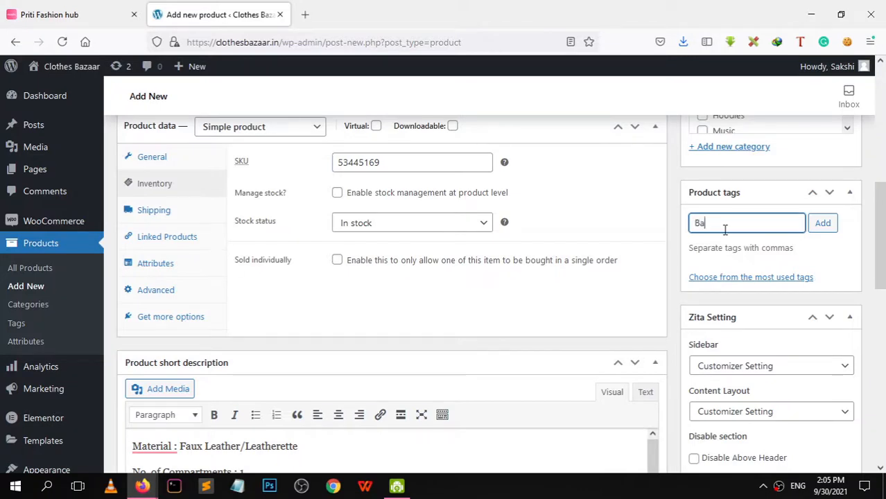
pyautogui.write('Baf')
pyautogui.press('BackSpace')
pyautogui.write('gs')
pyautogui.click(823, 225)
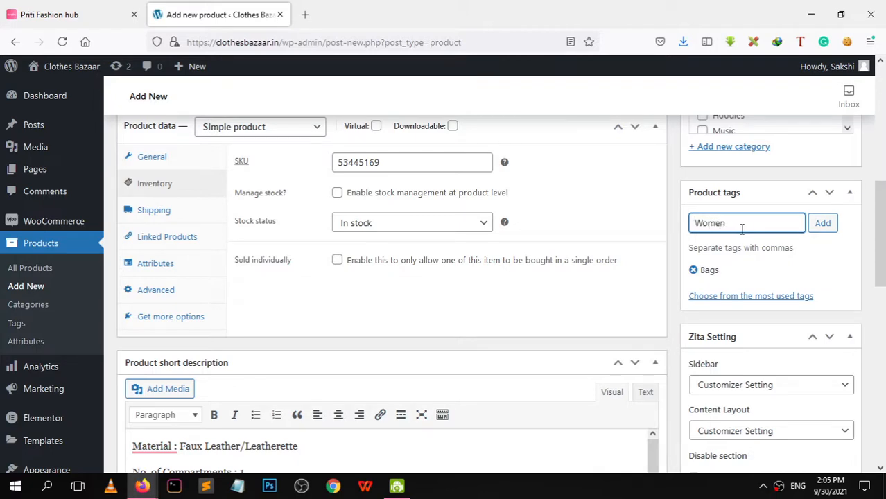
pyautogui.write('Bags')
pyautogui.press('Return')
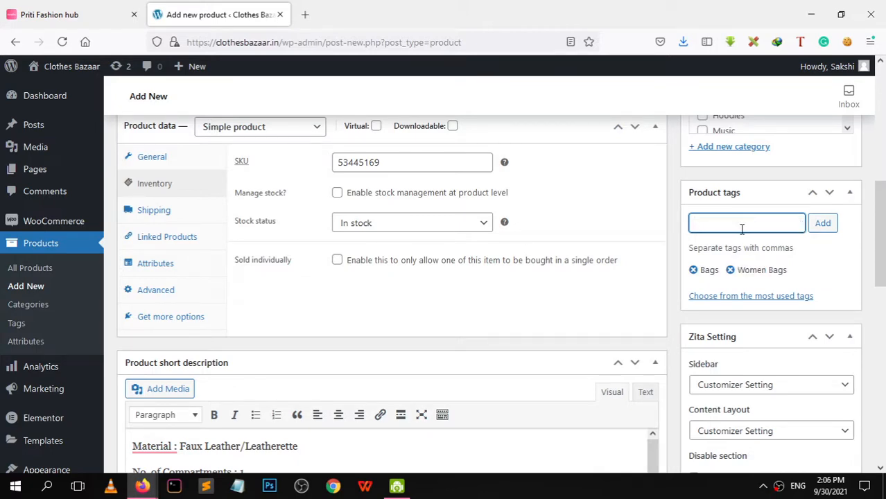
pyautogui.write('blackcolor bags')
pyautogui.press('Return')
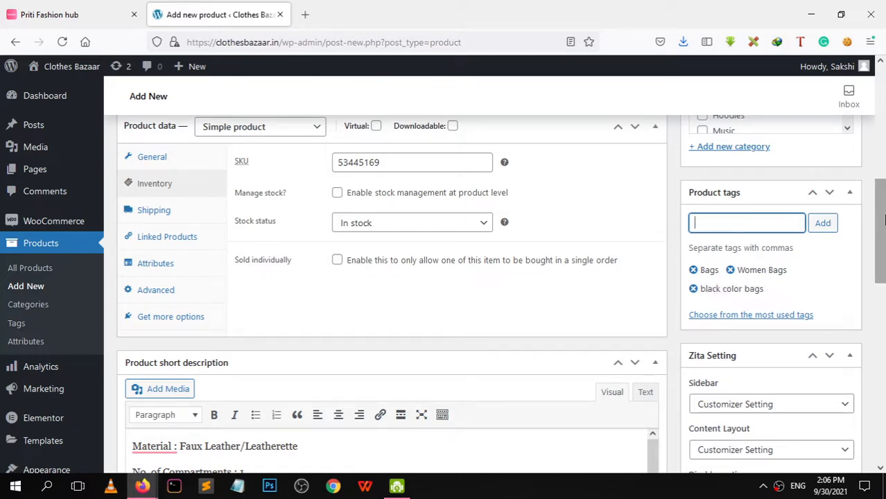
pyautogui.moveTo(878, 250); pyautogui.dragTo(879, 187)
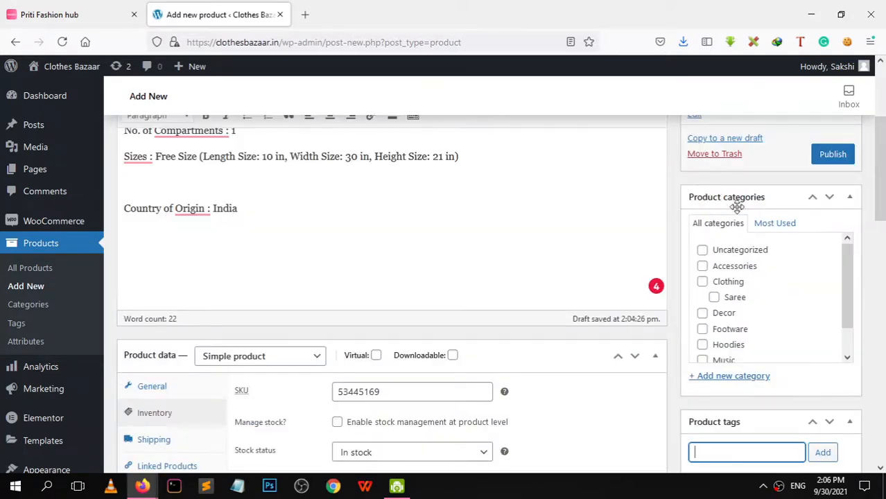
# Create a new product category with Accessories as its parent, then publish the product
pyautogui.click(753, 376)
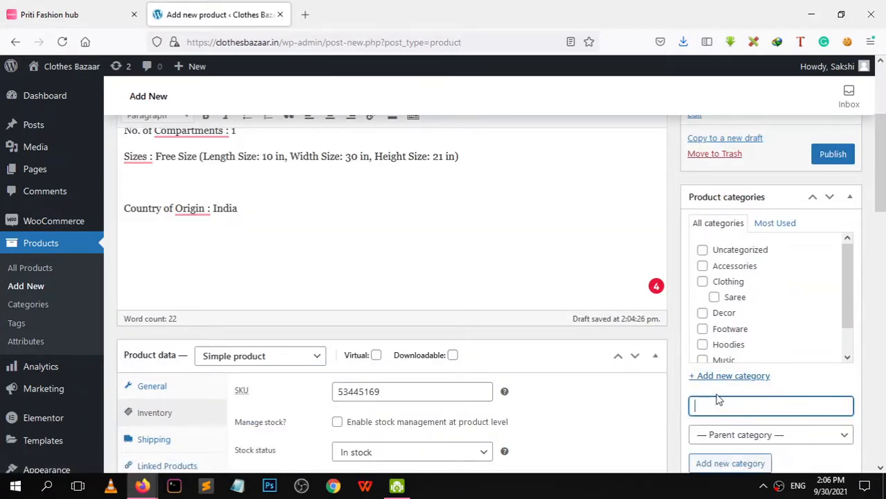
pyautogui.click(844, 435)
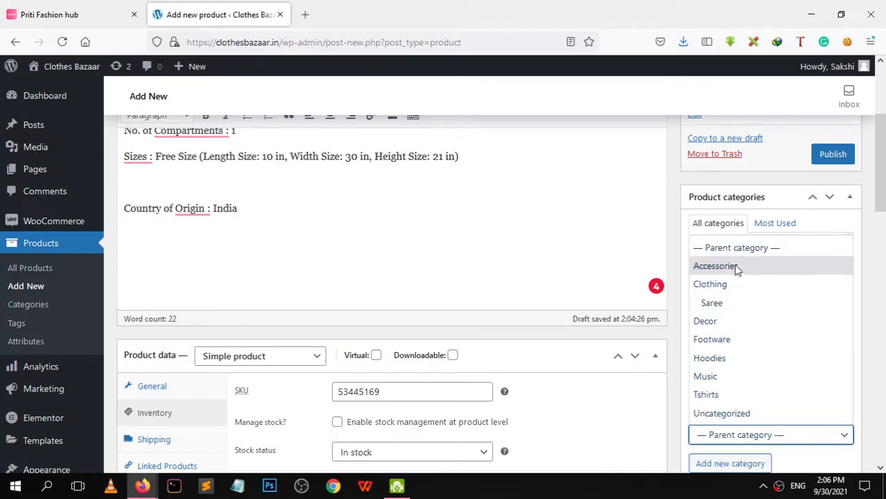
pyautogui.click(711, 271)
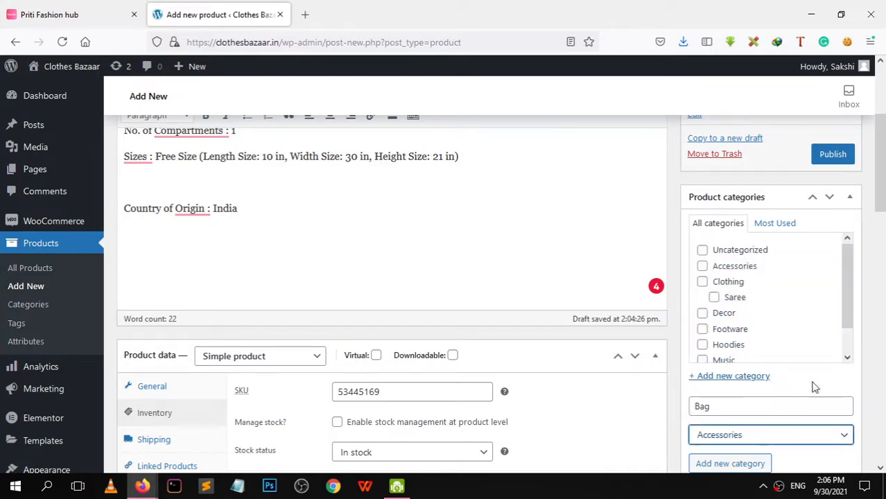
pyautogui.scroll(1, 883, 164)
pyautogui.scroll(3, 883, 164)
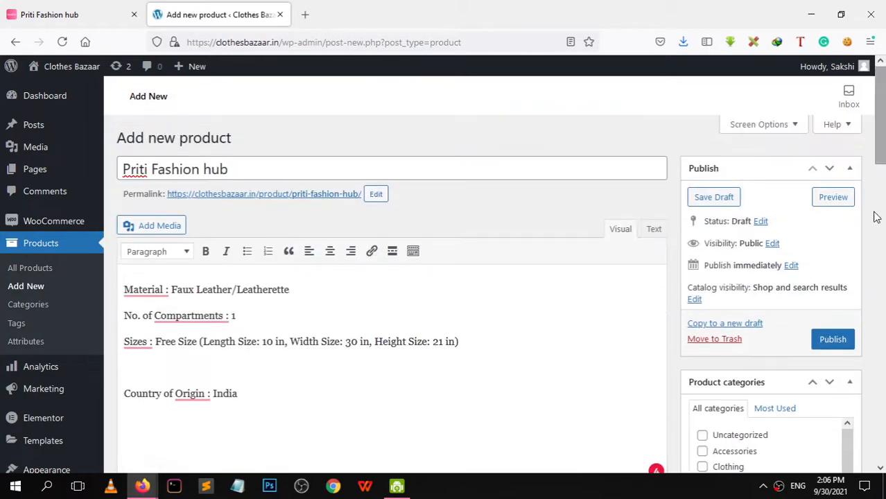
pyautogui.click(831, 339)
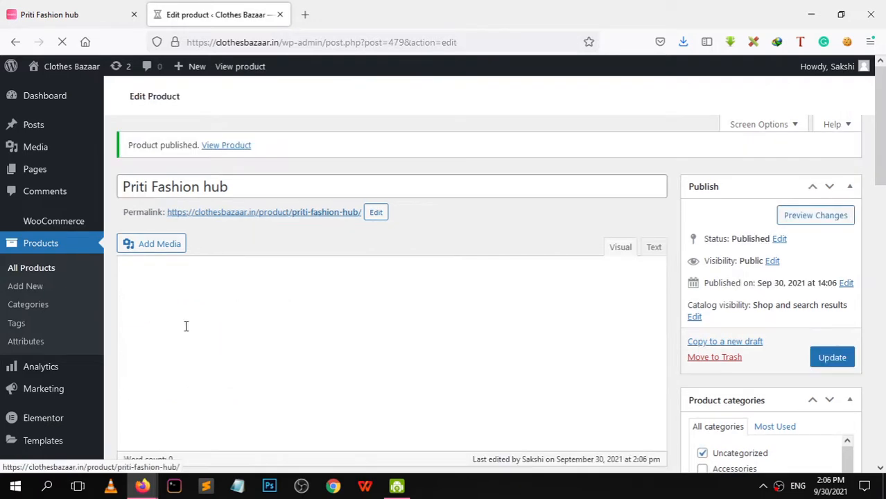
# Wait for the Product published notice, then bring up the Clothes Bazaar storefront window
pyautogui.moveTo(55, 95)
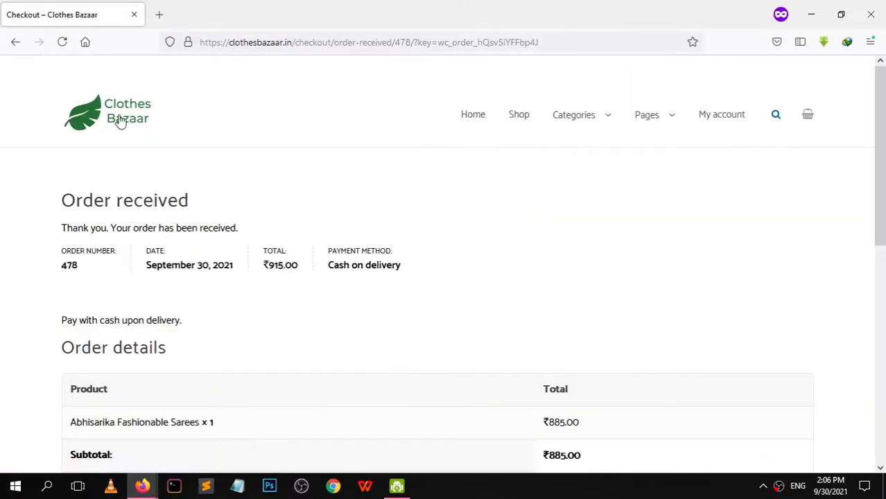
# On the storefront homepage, view Featured, More and Recent Products, confirming the bag leads Recent Products
pyautogui.click(118, 122)
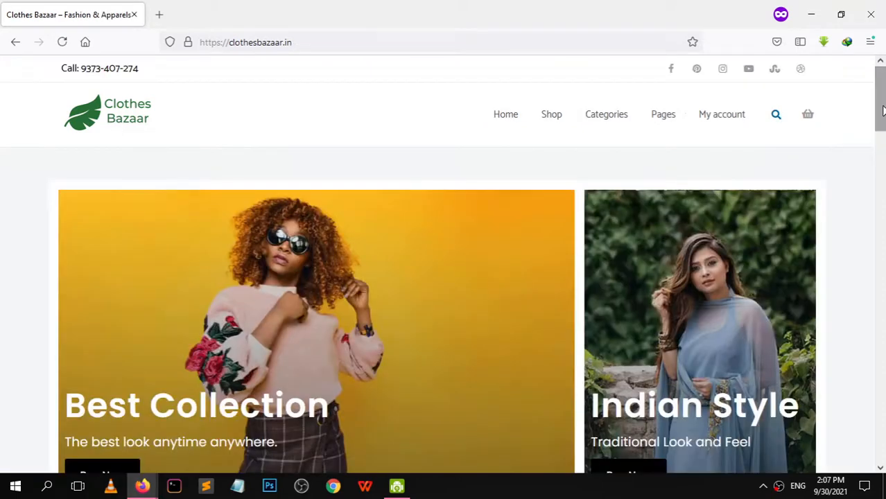
pyautogui.moveTo(880, 104); pyautogui.dragTo(873, 352)
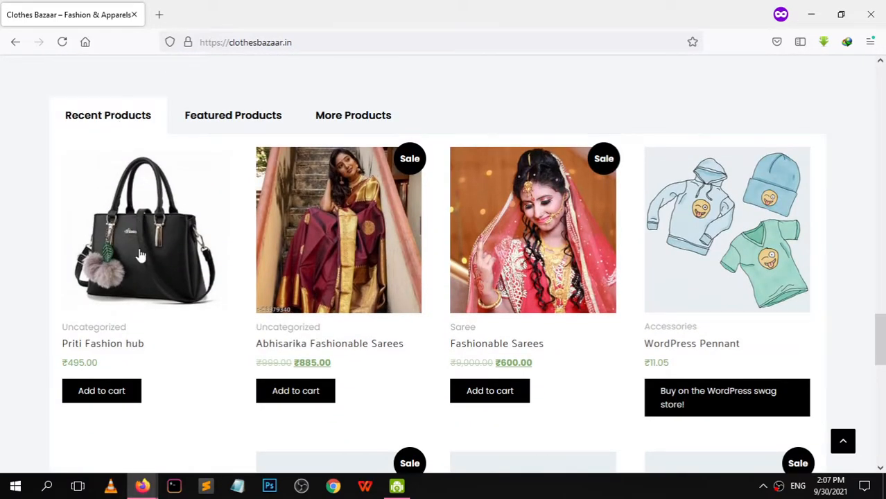
pyautogui.click(231, 123)
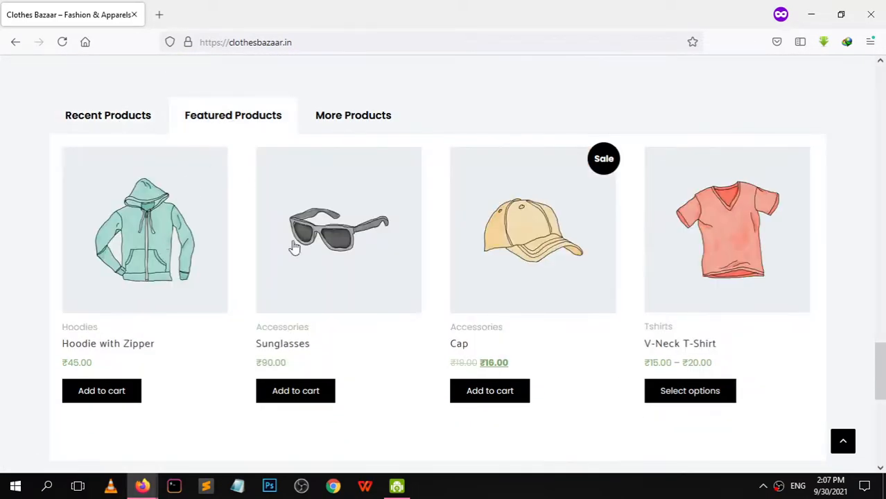
pyautogui.click(347, 123)
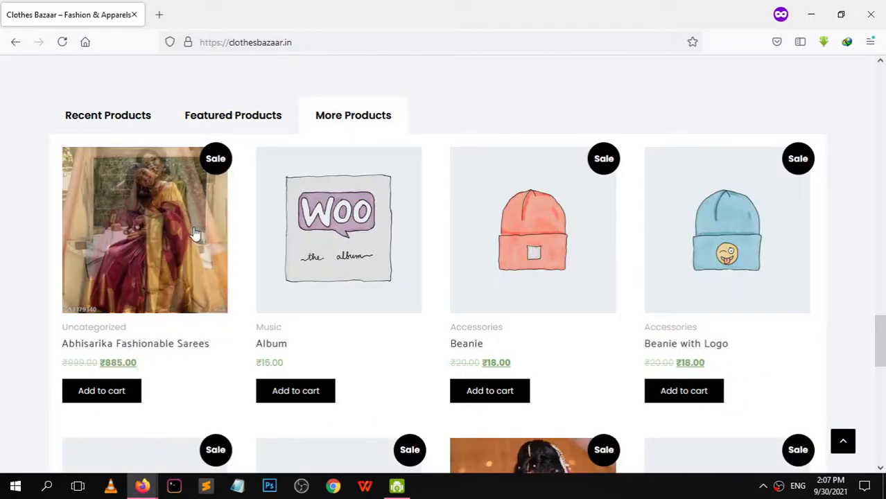
pyautogui.moveTo(879, 323); pyautogui.dragTo(865, 350)
pyautogui.click(127, 69)
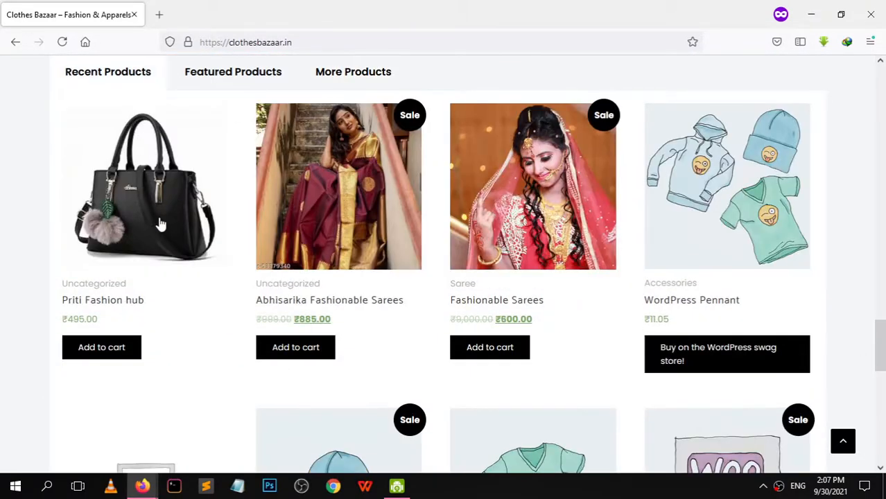
pyautogui.moveTo(881, 362); pyautogui.dragTo(879, 90)
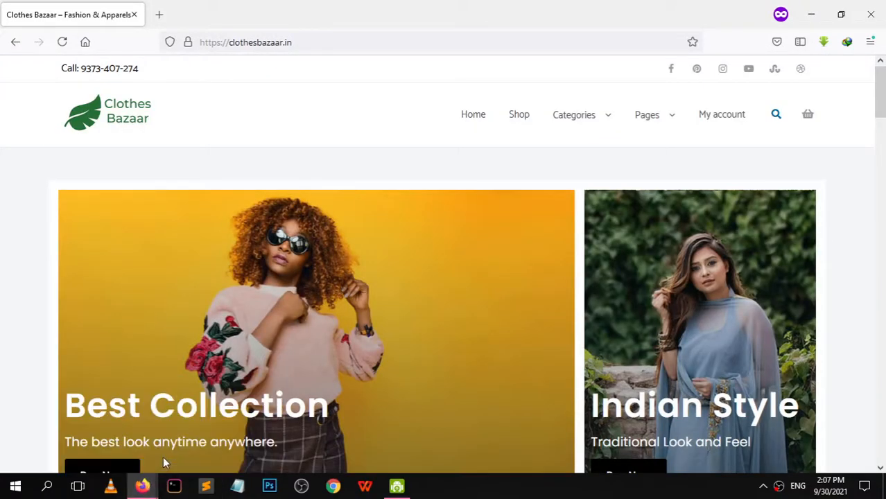
pyautogui.moveTo(142, 486)
pyautogui.click(83, 428)
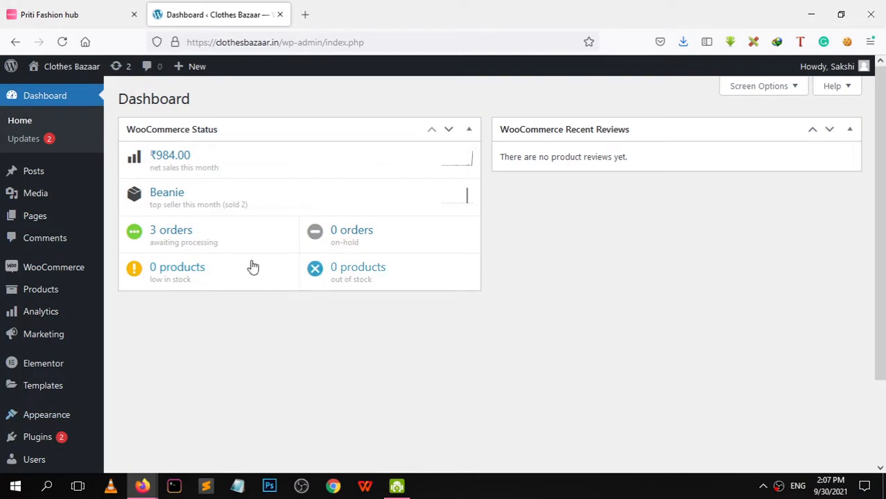
# Open Products > All Products, showing Priti Fashion hub first with SKU 53445169 at ₹495.00
pyautogui.moveTo(882, 124); pyautogui.dragTo(881, 167)
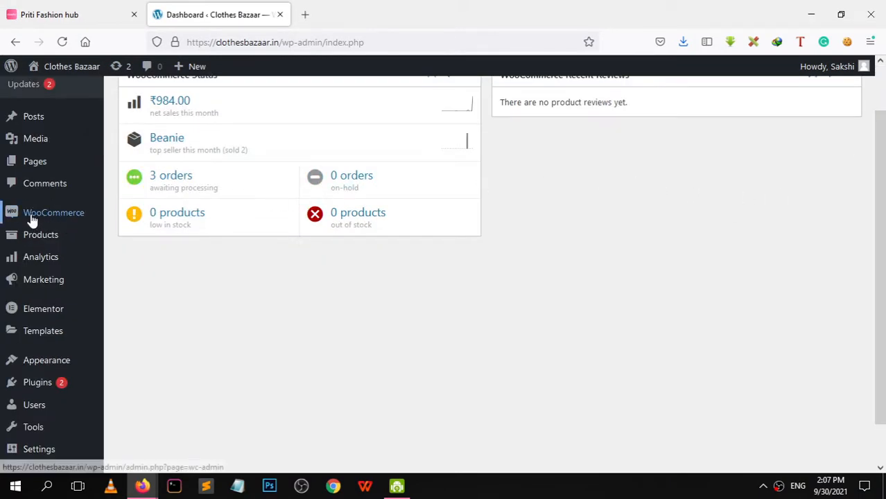
pyautogui.moveTo(49, 220)
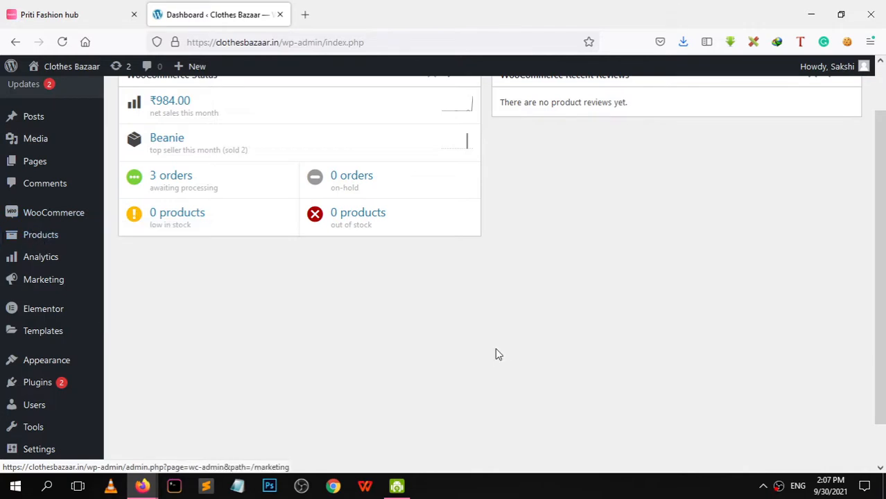
pyautogui.moveTo(25, 239)
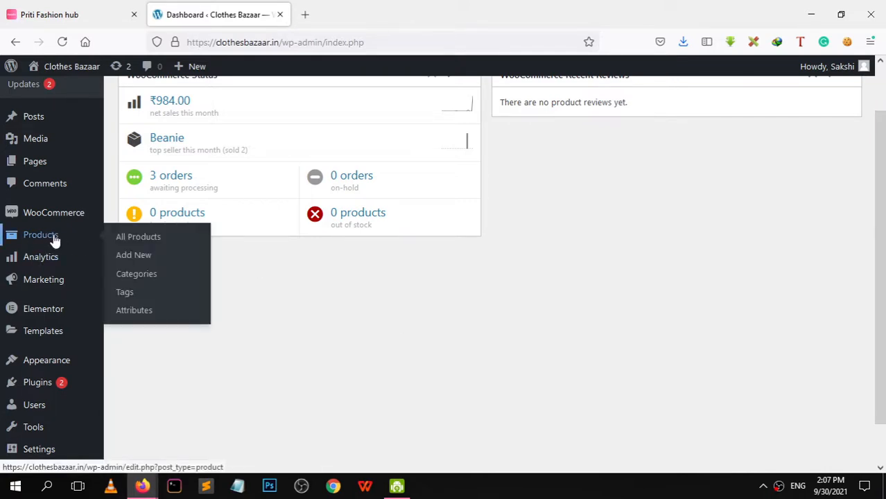
pyautogui.click(138, 238)
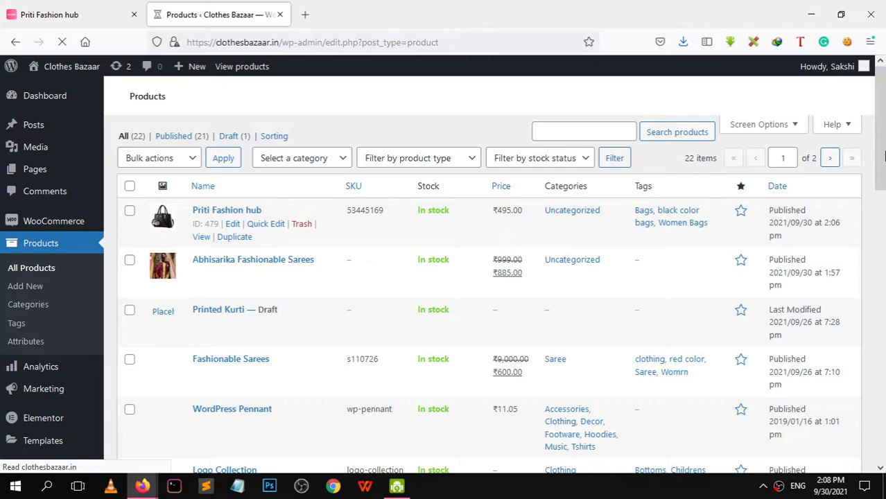
# In the All Products list, toggle the featured star so Priti Fashion hub is featured
pyautogui.moveTo(883, 156); pyautogui.dragTo(884, 135)
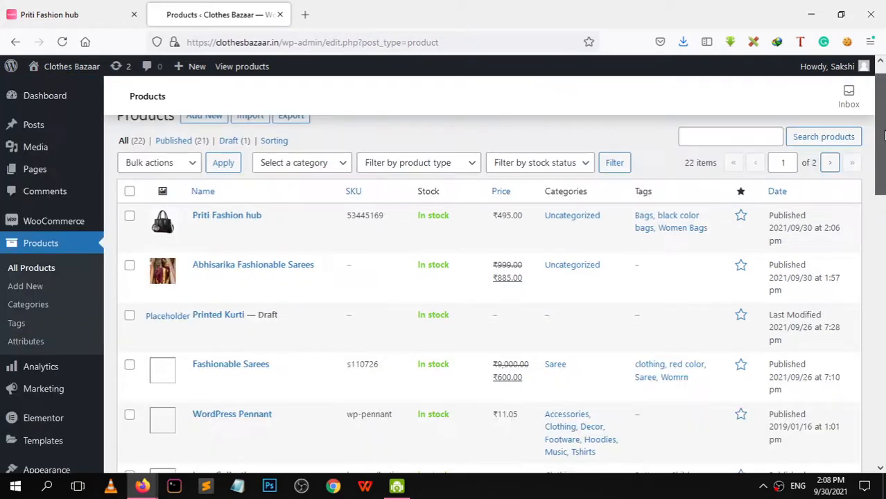
pyautogui.scroll(-2, 884, 136)
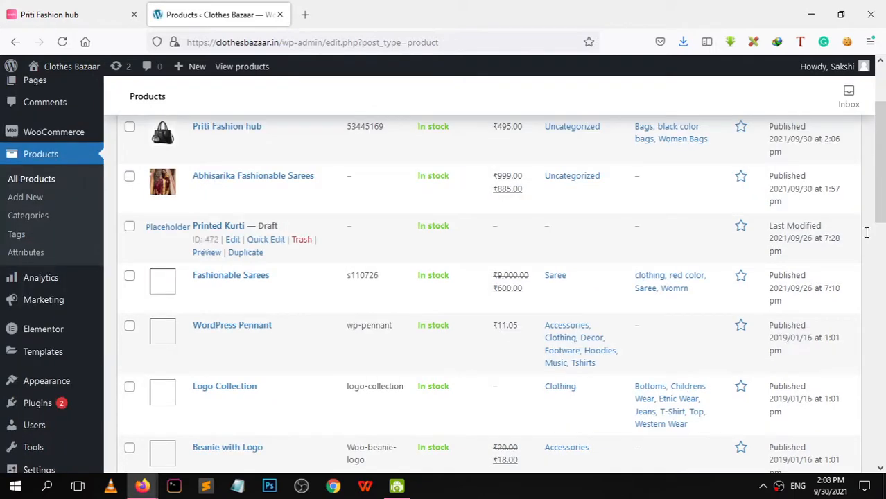
pyautogui.moveTo(883, 197); pyautogui.dragTo(884, 414)
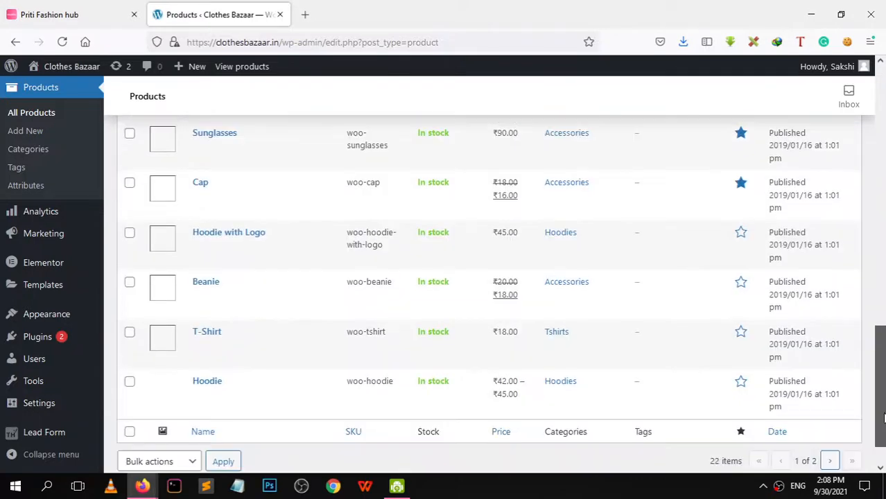
pyautogui.click(129, 385)
pyautogui.click(131, 335)
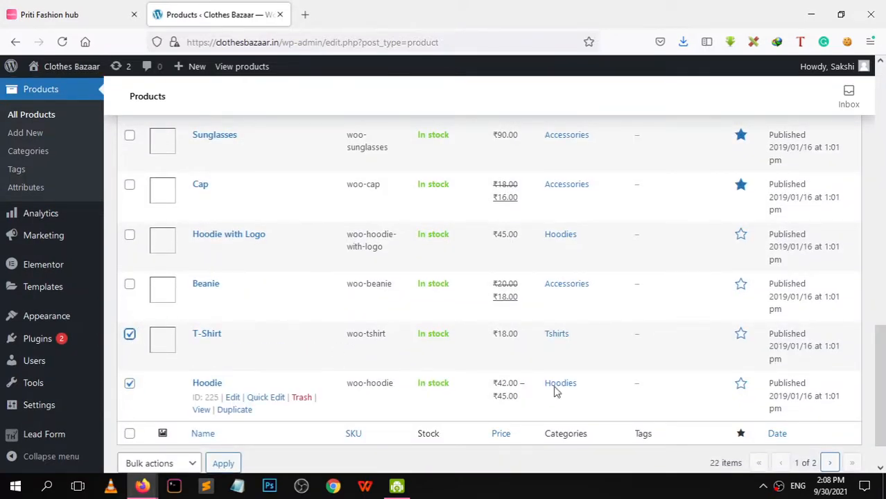
pyautogui.moveTo(881, 362); pyautogui.dragTo(884, 341)
pyautogui.click(743, 216)
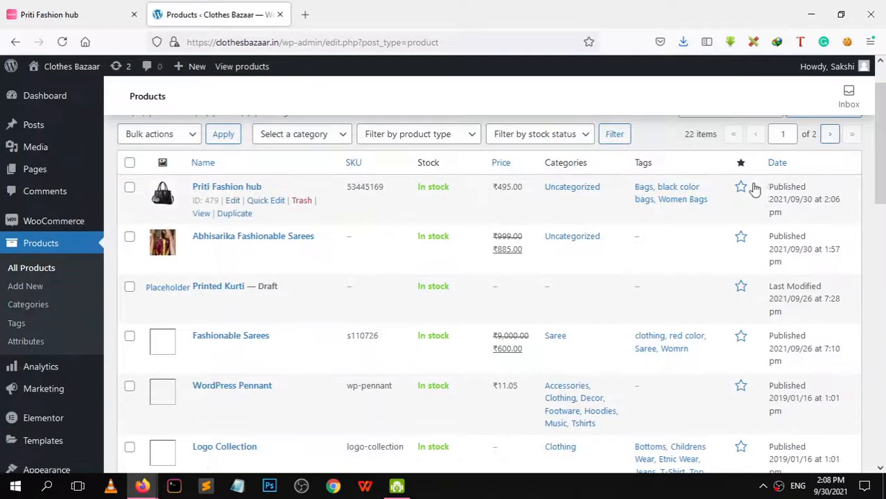
pyautogui.click(743, 194)
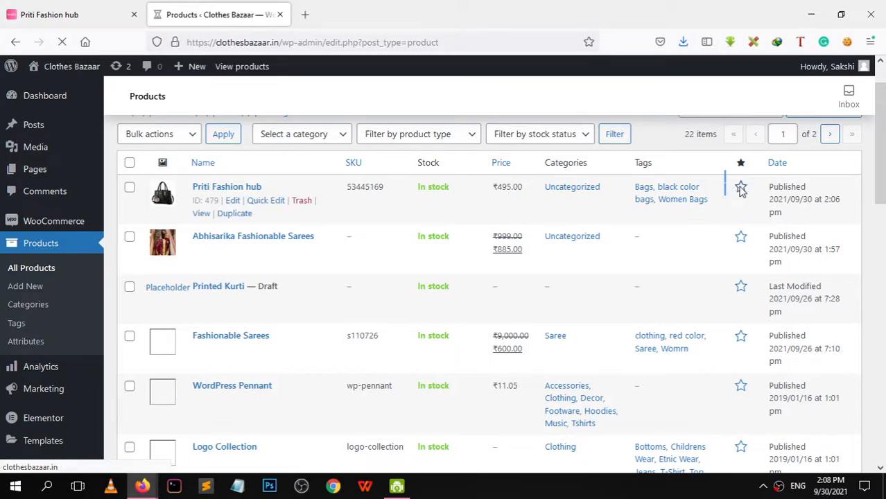
pyautogui.scroll(1, 740, 191)
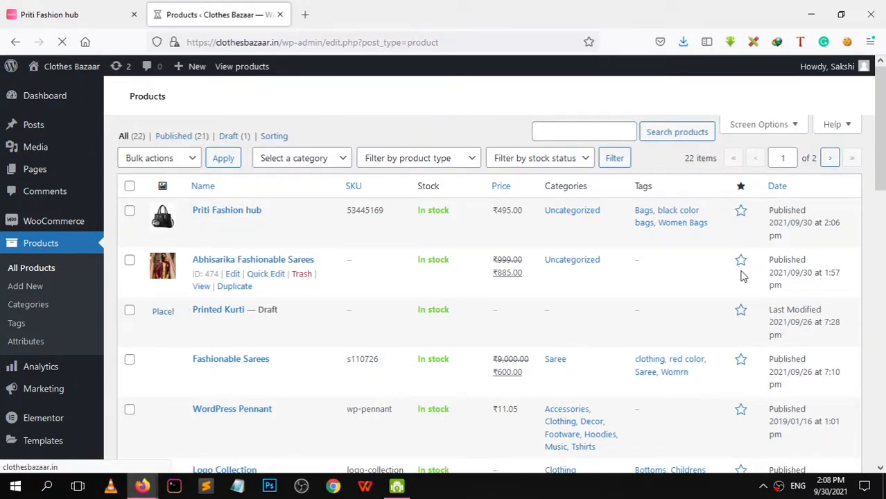
pyautogui.scroll(1, 884, 279)
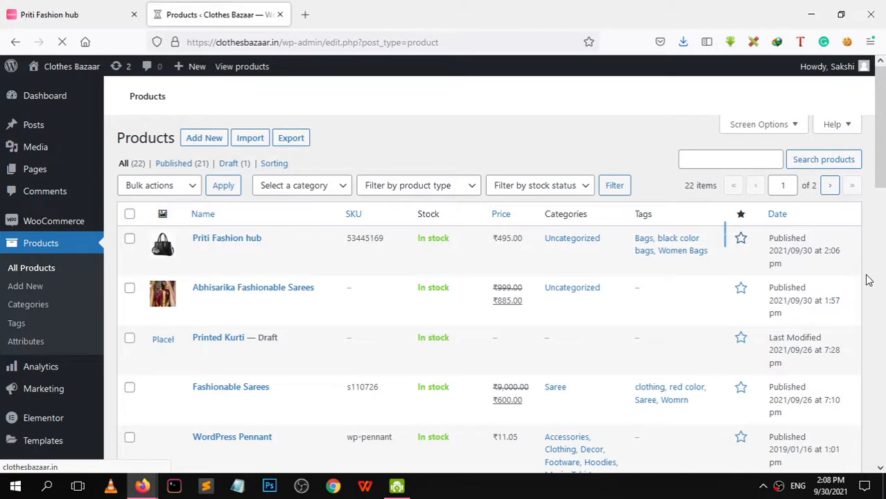
pyautogui.scroll(-1, 867, 278)
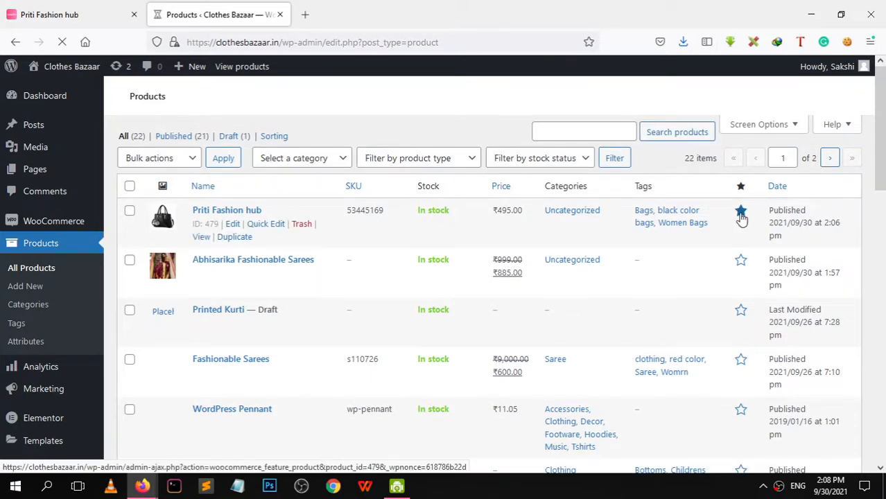
pyautogui.click(741, 211)
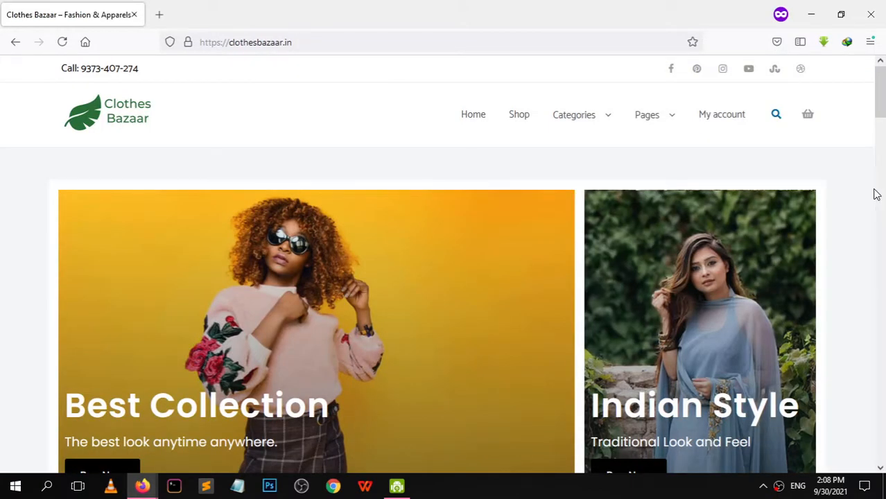
# Reload the Clothes Bazaar storefront homepage to pick up the new bag product
pyautogui.scroll(-10, 875, 208)
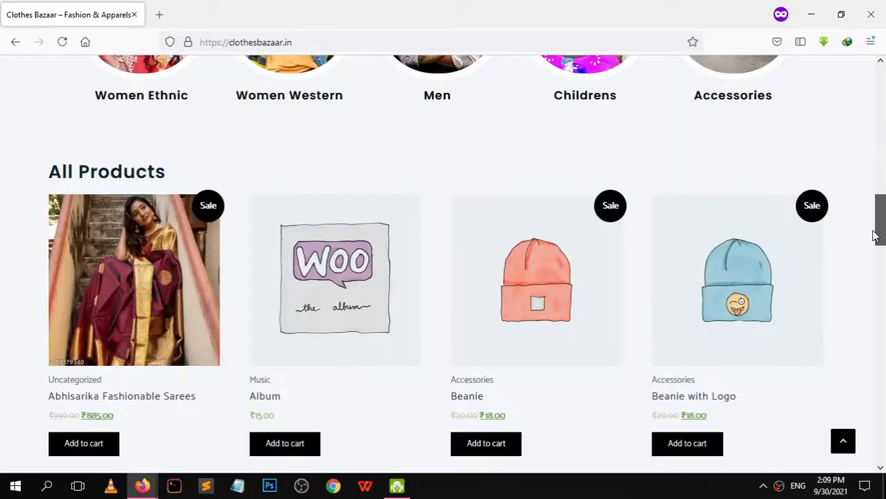
pyautogui.scroll(5, 471, 198)
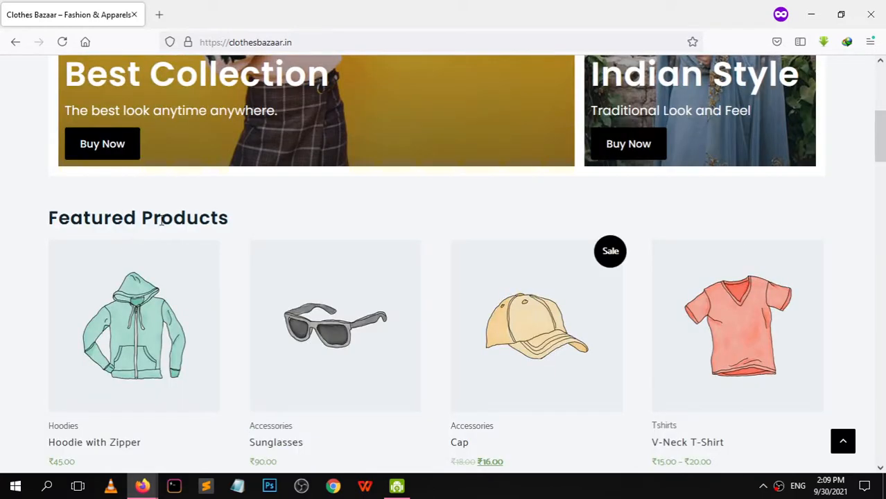
pyautogui.scroll(-2, 162, 221)
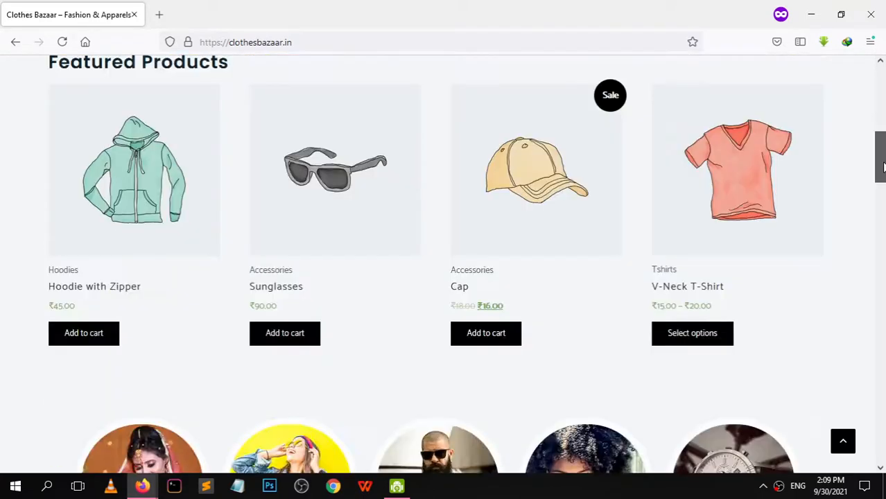
pyautogui.click(63, 43)
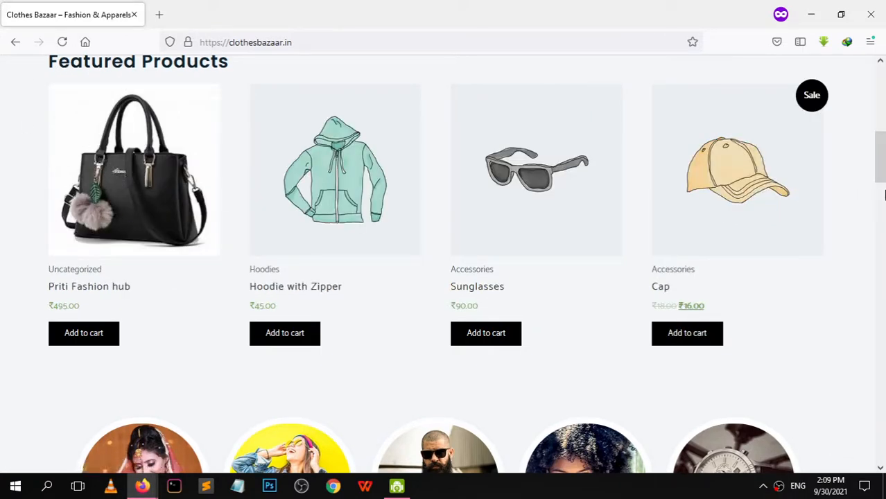
# Confirm Priti Fashion hub under Featured and Recent Products, then return to the admin Products list
pyautogui.scroll(-10, 885, 196)
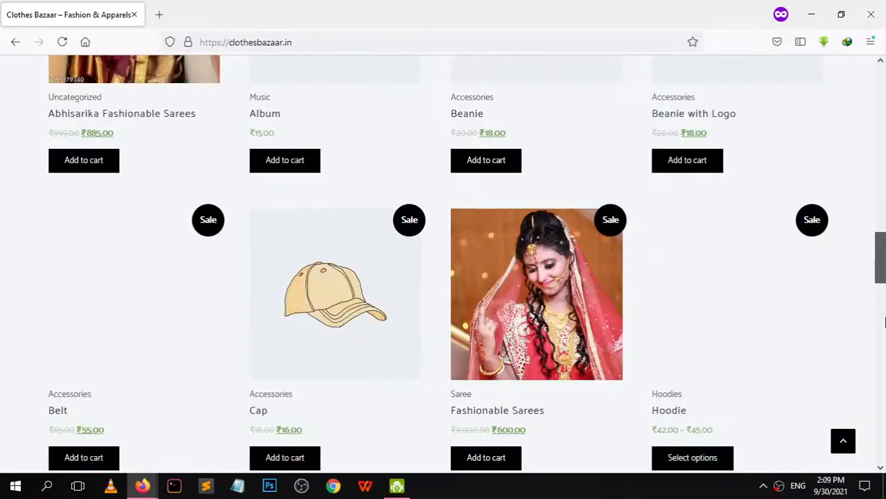
pyautogui.scroll(-6, 885, 321)
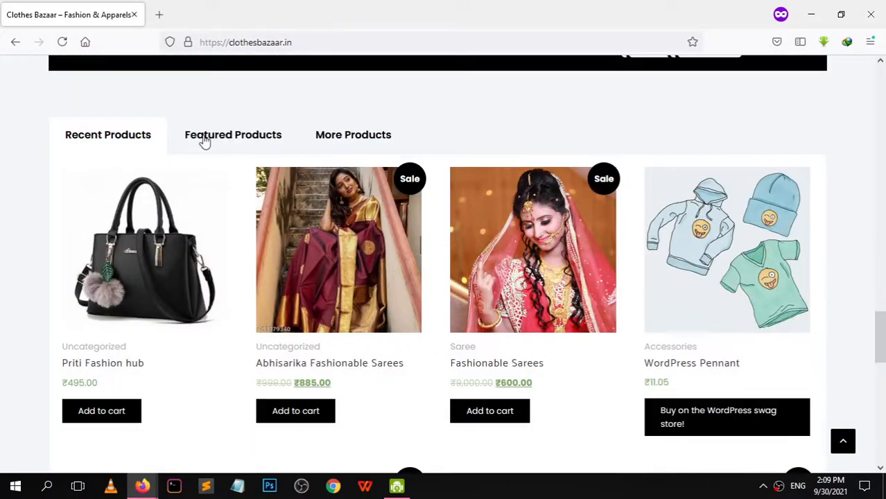
pyautogui.click(204, 139)
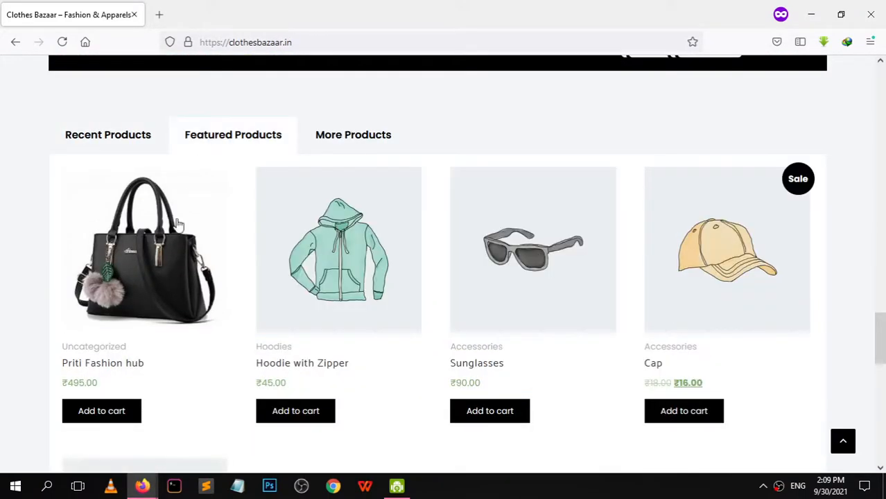
pyautogui.click(95, 143)
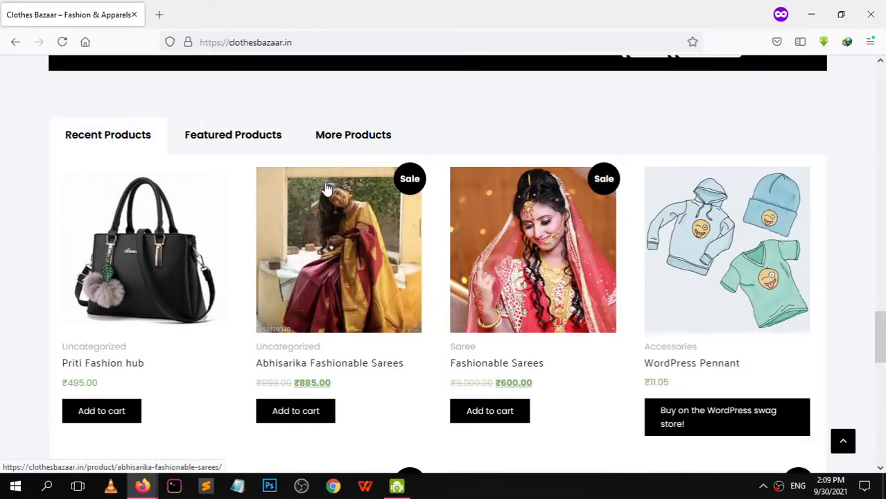
pyautogui.click(255, 138)
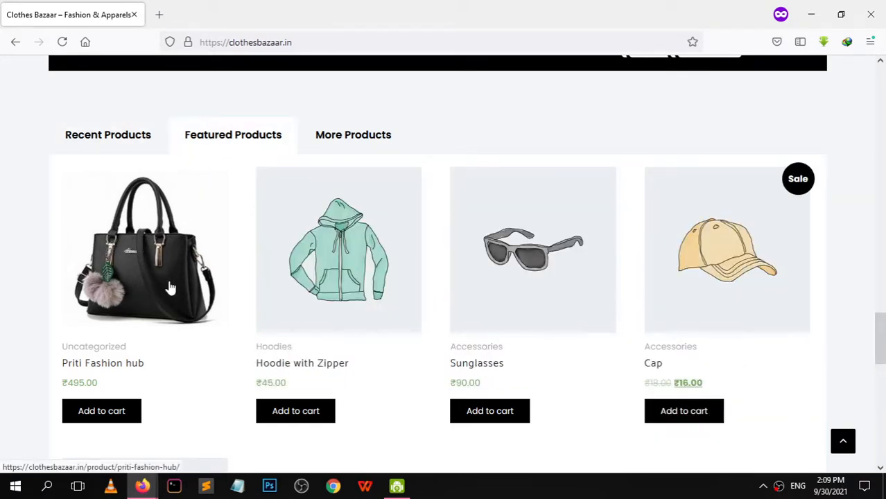
pyautogui.moveTo(144, 486)
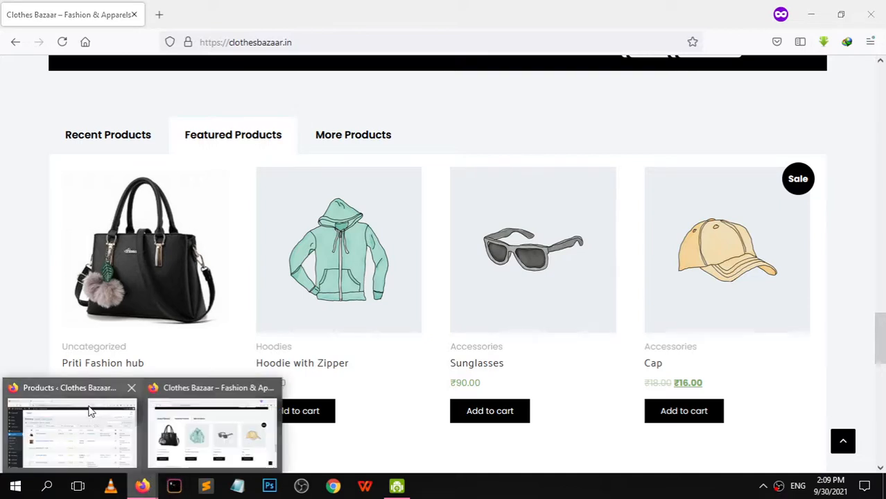
pyautogui.click(83, 416)
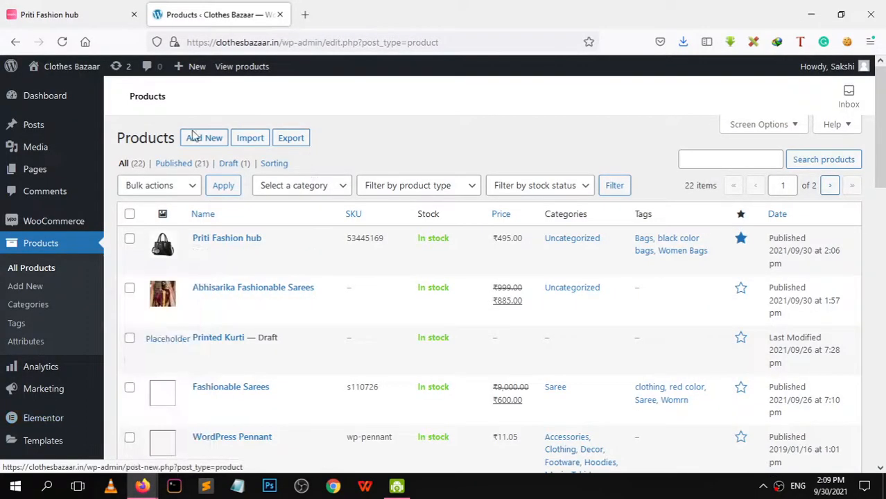
pyautogui.moveTo(35, 228)
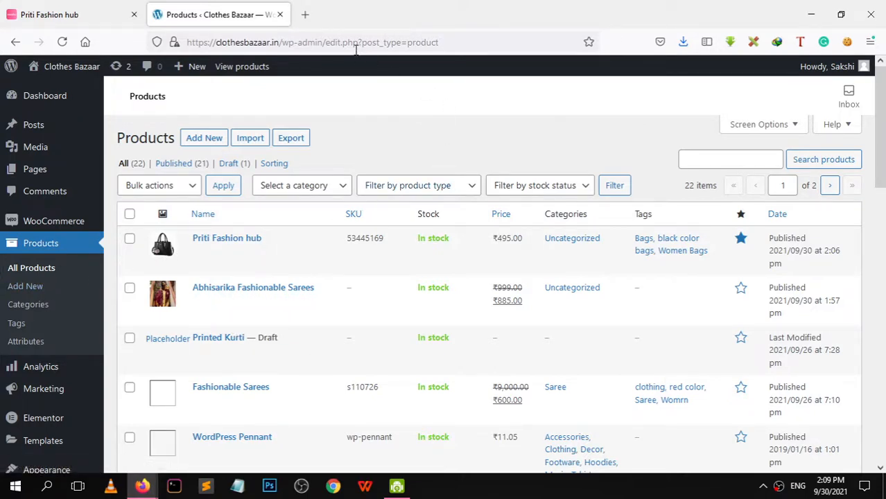
# Bring back the Meesho Priti Fashion hub handbag page and return to the top of it
pyautogui.click(72, 18)
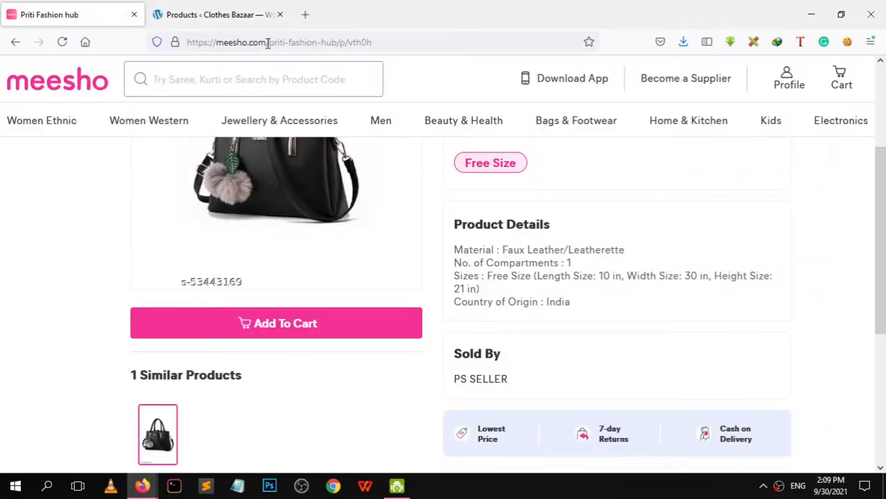
pyautogui.moveTo(268, 43); pyautogui.dragTo(174, 39)
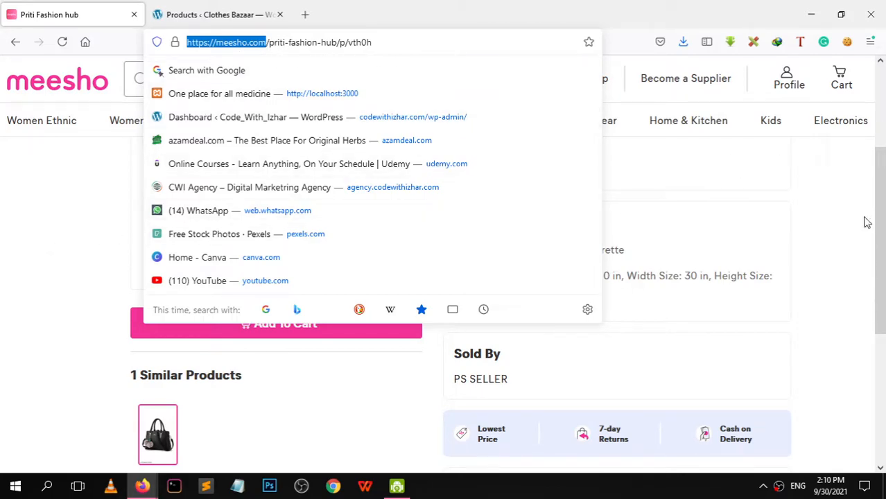
pyautogui.moveTo(880, 207); pyautogui.dragTo(880, 114)
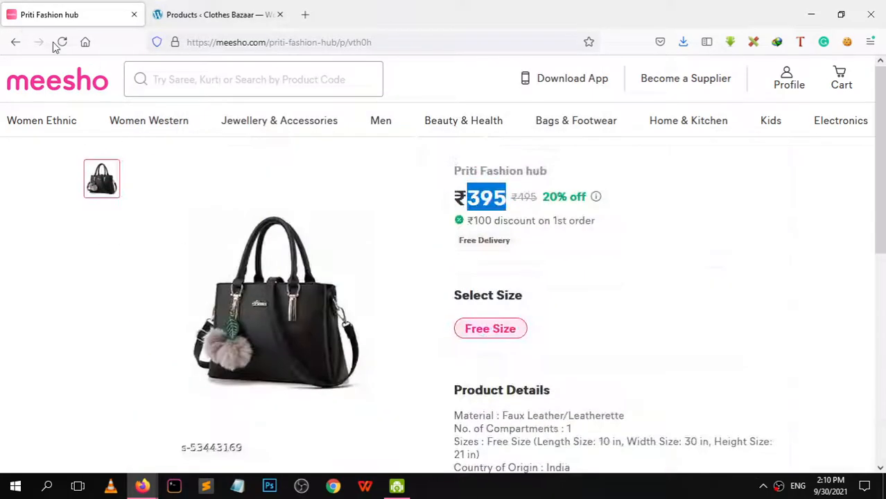